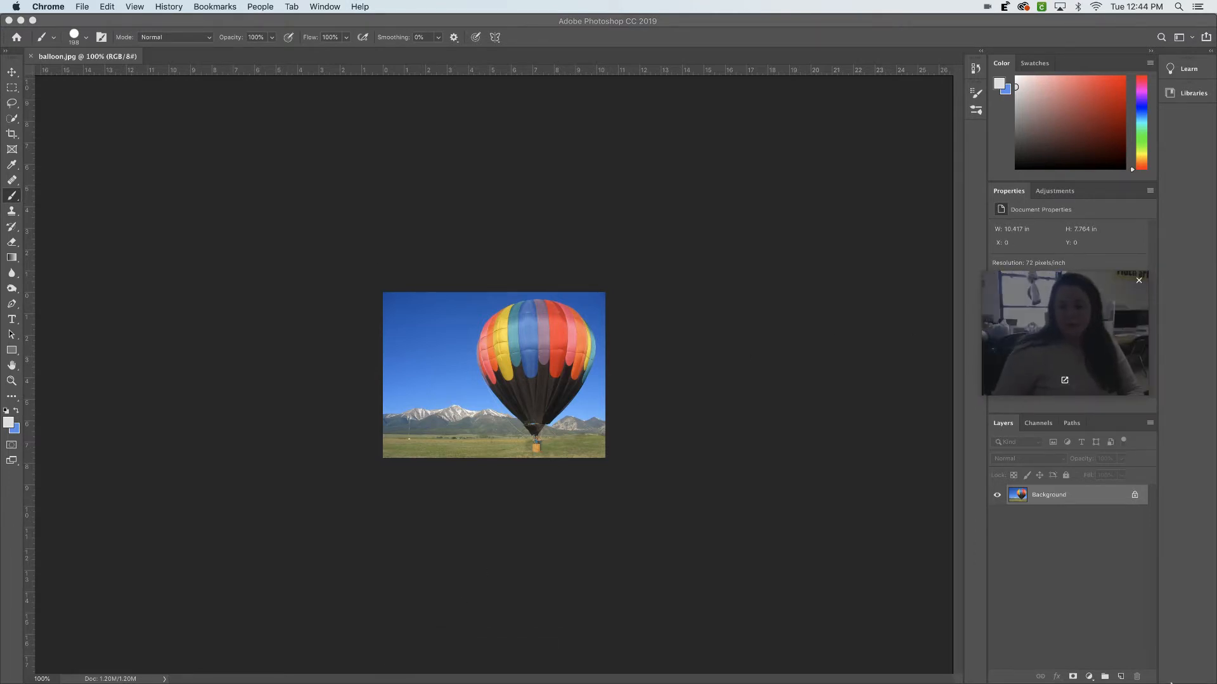
Duplicate the Background layer and add a new empty layer above the copy, viewing the empty layer on its own
left_click(1050, 560)
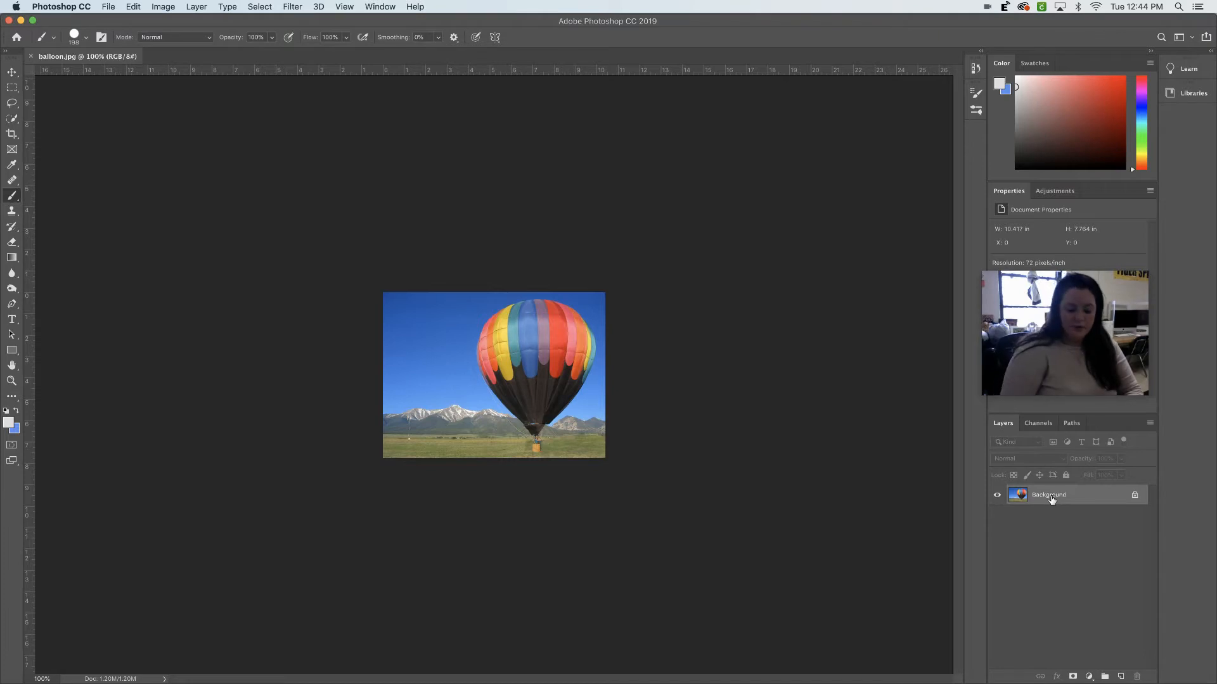
key("super+j")
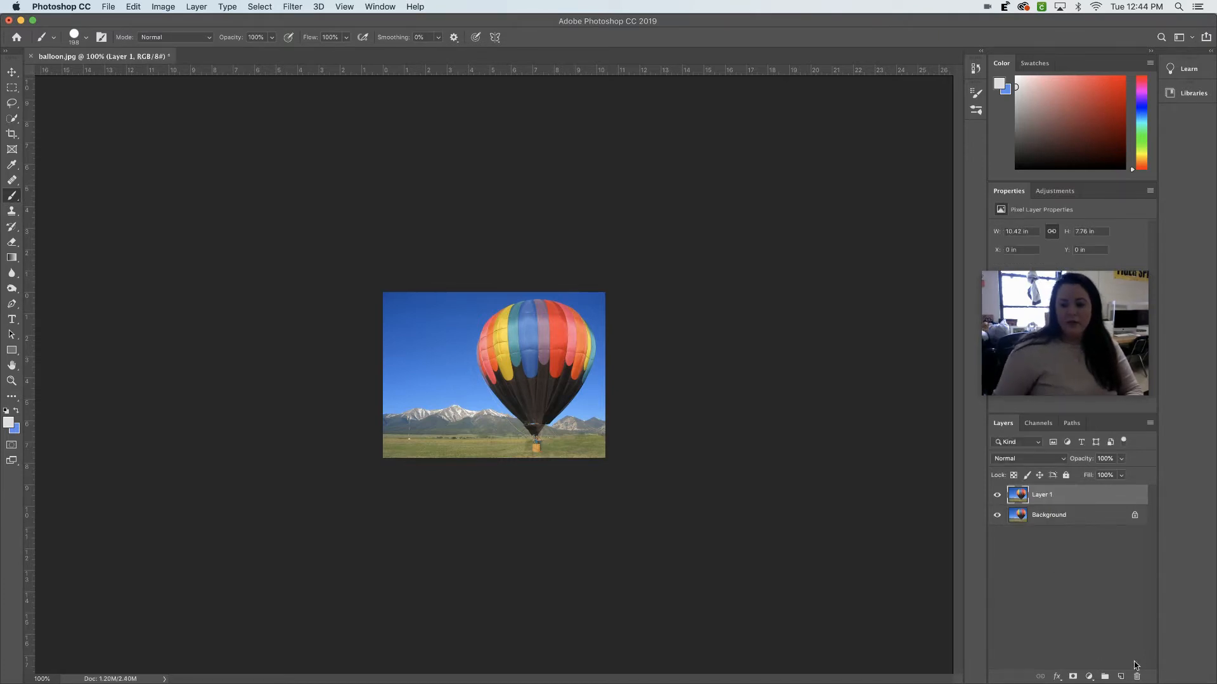
left_click(1122, 675)
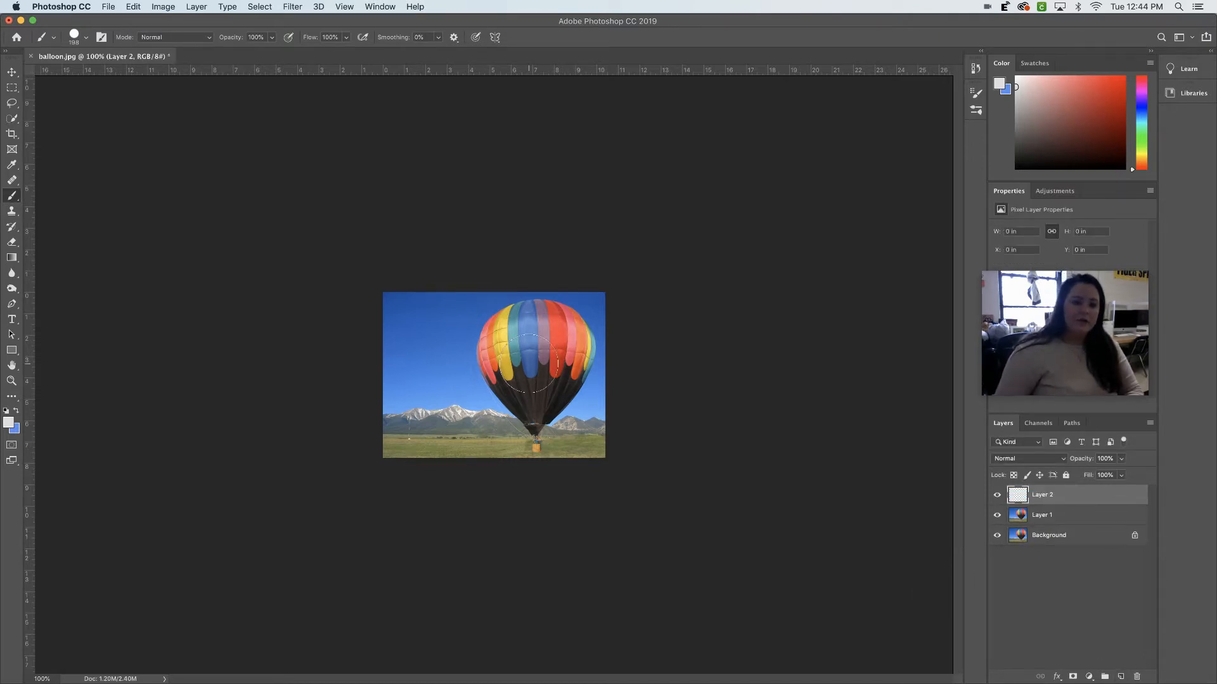
left_click(11, 382)
left_click_drag(493, 375, 568, 341)
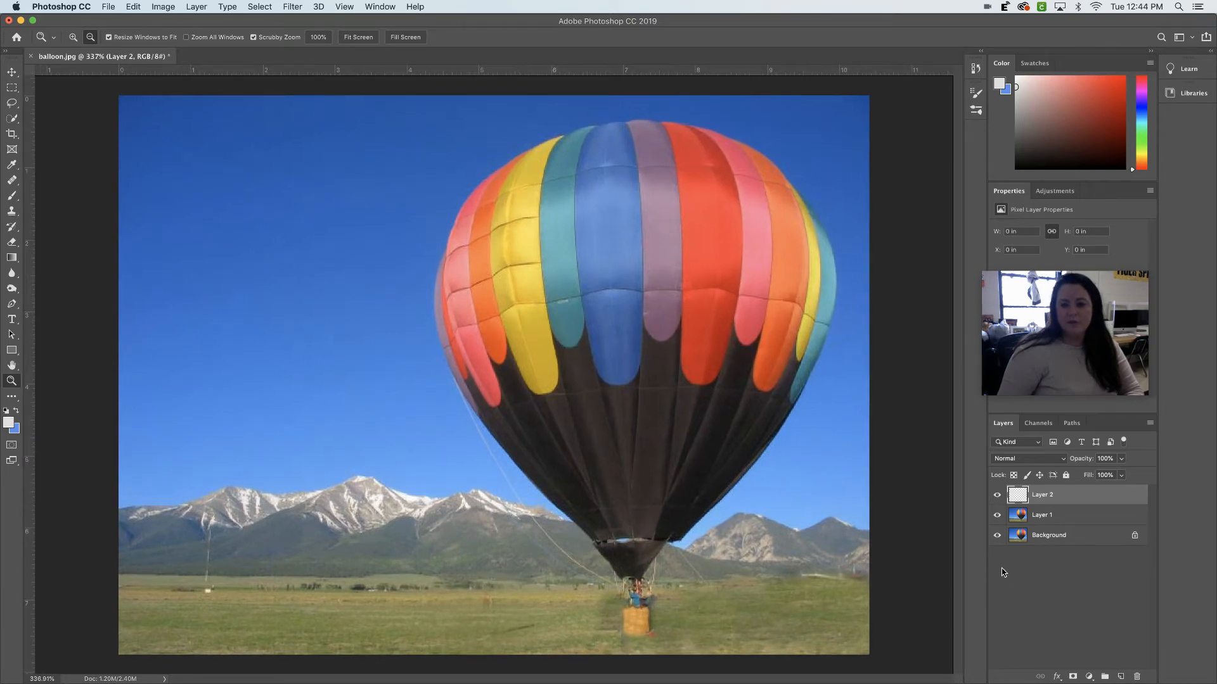
left_click_drag(997, 518, 997, 536)
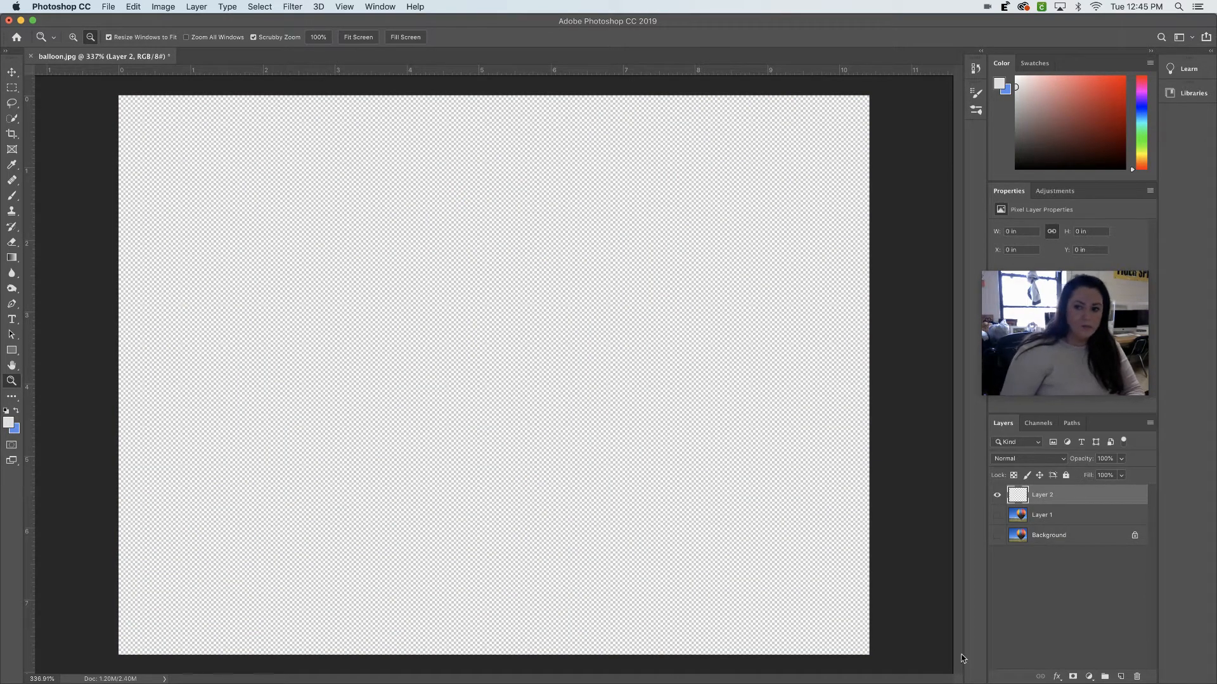
left_click_drag(1002, 538, 1000, 527)
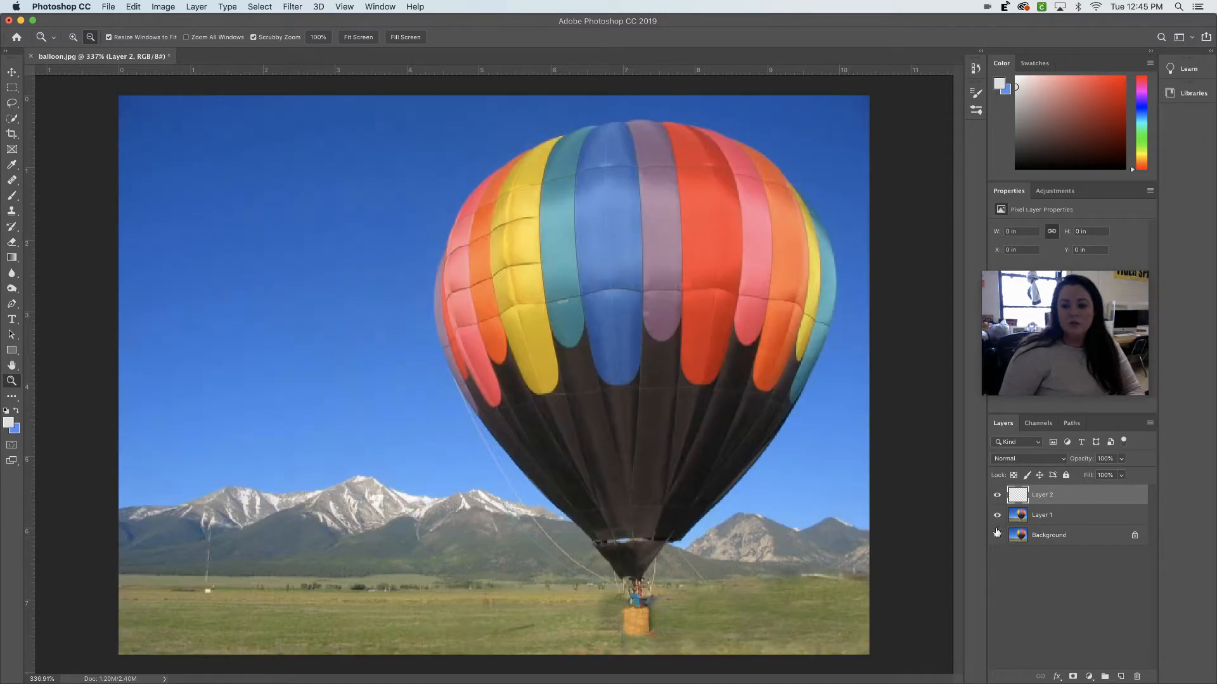
Select the balloon's purple panel with Color Range, sampling its purple at a fuzziness of 66
left_click(260, 7)
left_click(264, 126)
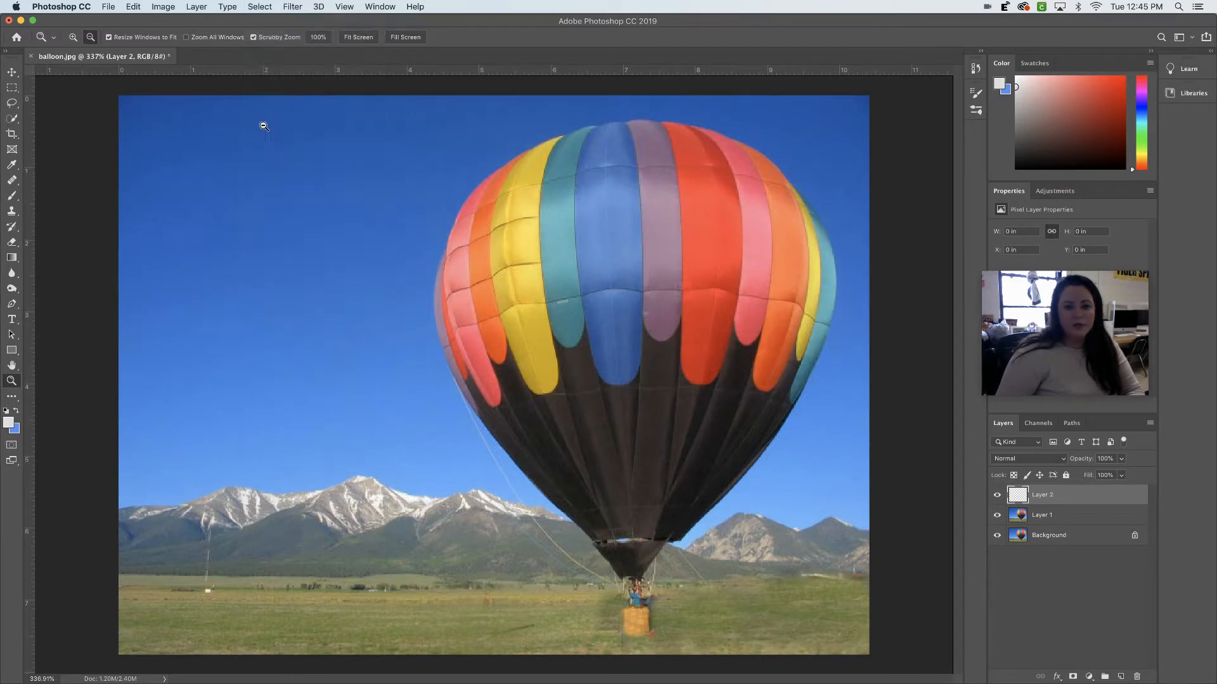
left_click_drag(768, 139, 256, 127)
left_click_drag(273, 190, 233, 186)
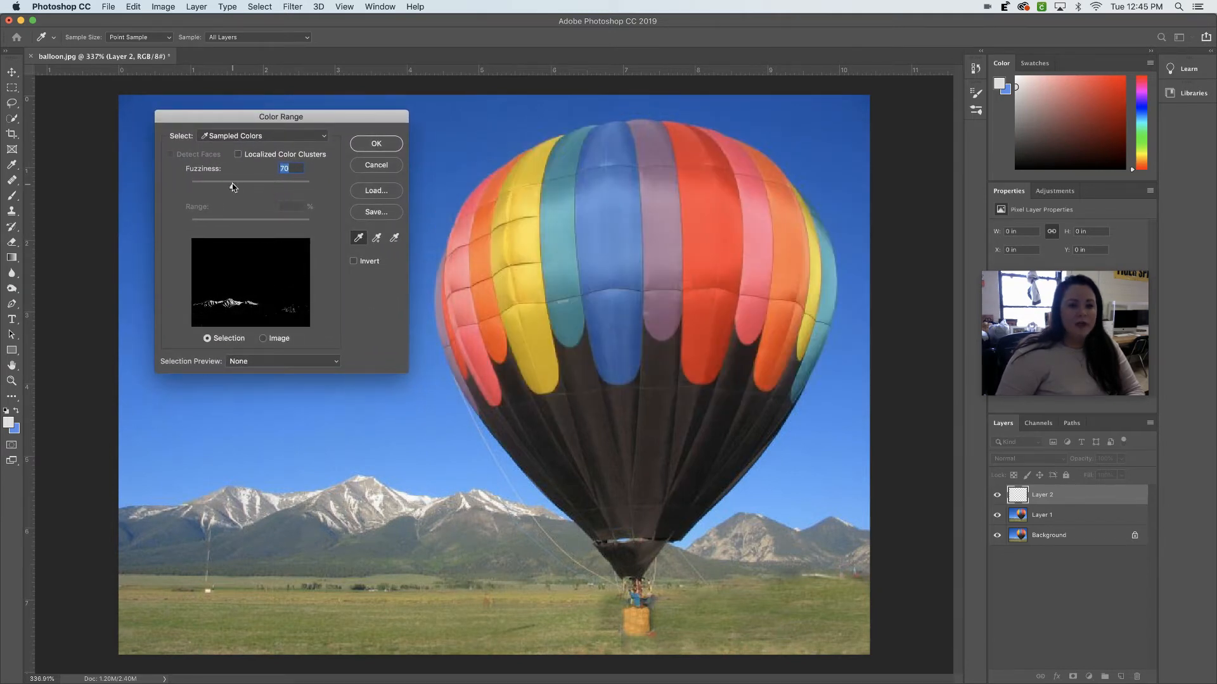
left_click(656, 131)
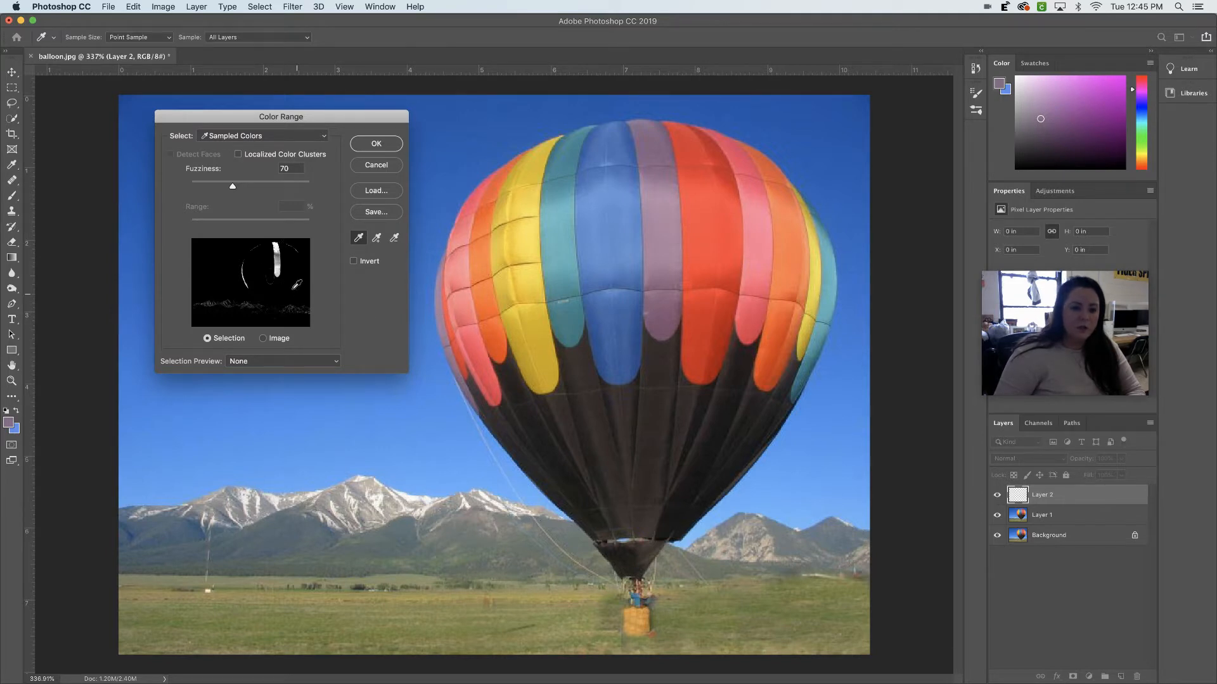
left_click_drag(233, 189, 170, 190)
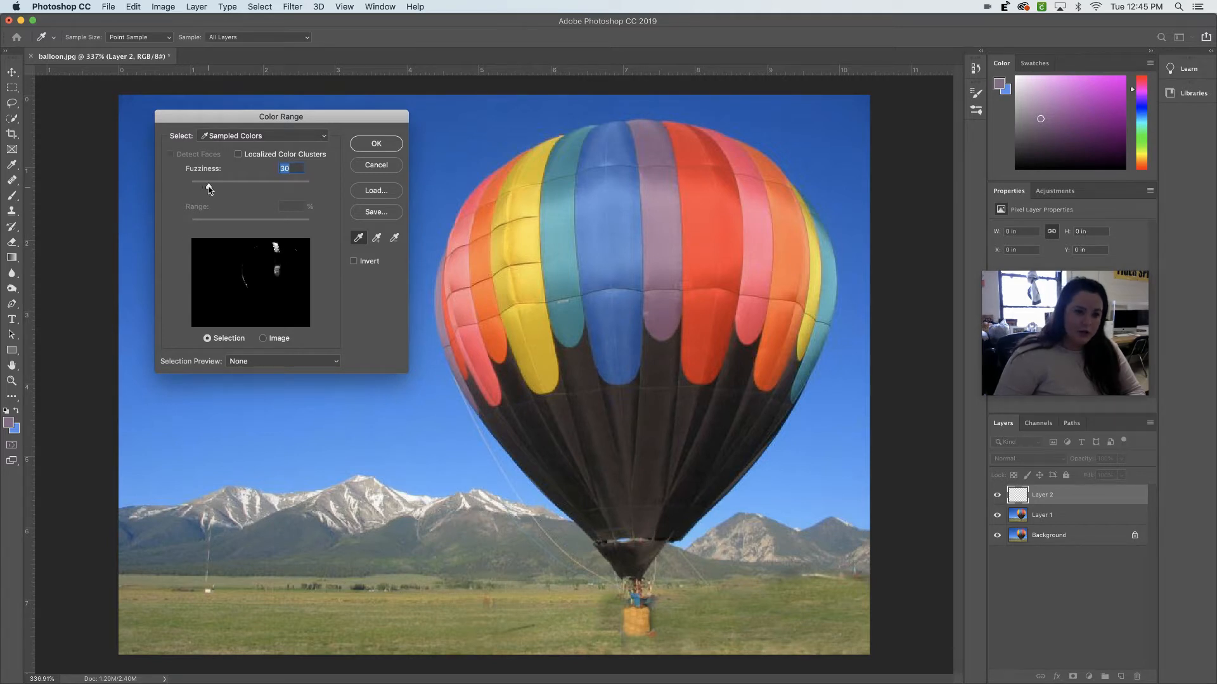
left_click_drag(202, 189, 220, 188)
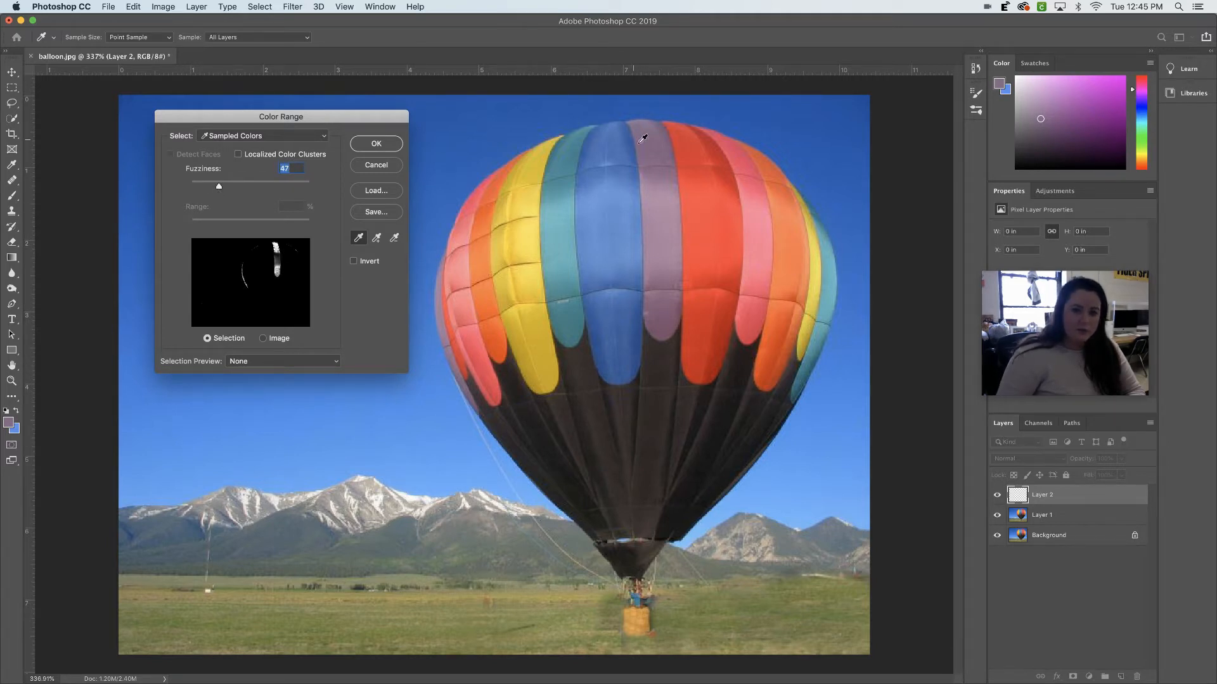
mouse_move(220, 188)
left_mouse_down()
mouse_move(241, 188)
mouse_move(230, 184)
left_mouse_up()
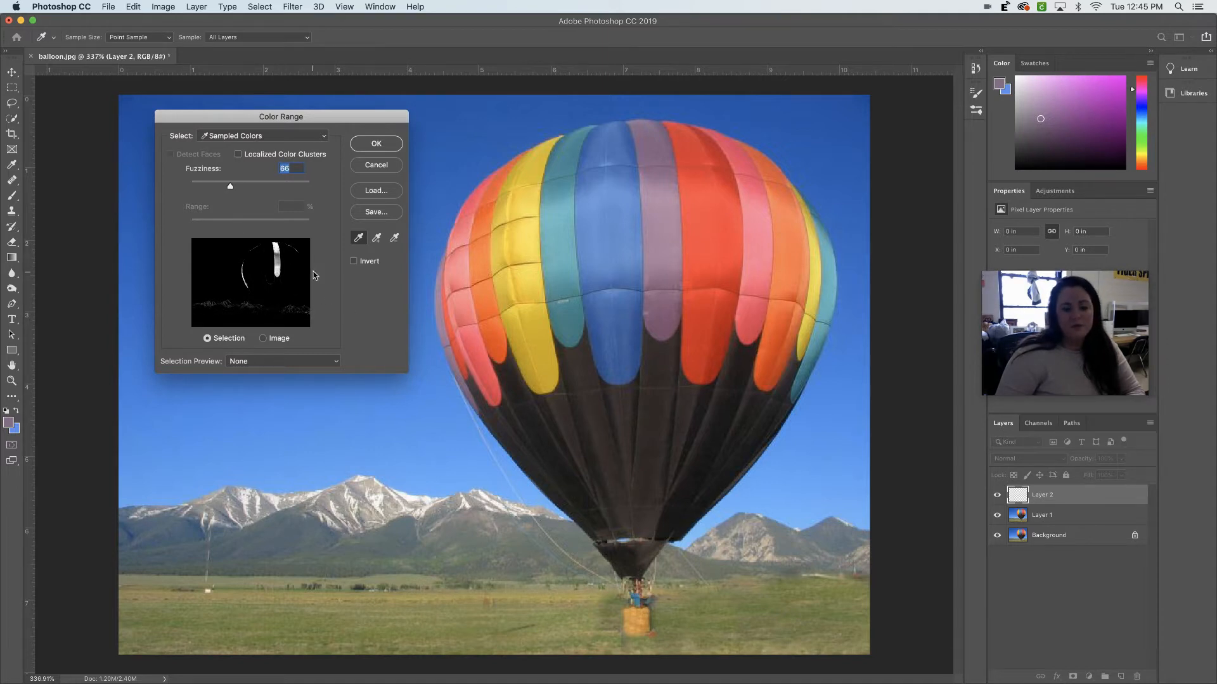
left_click(376, 144)
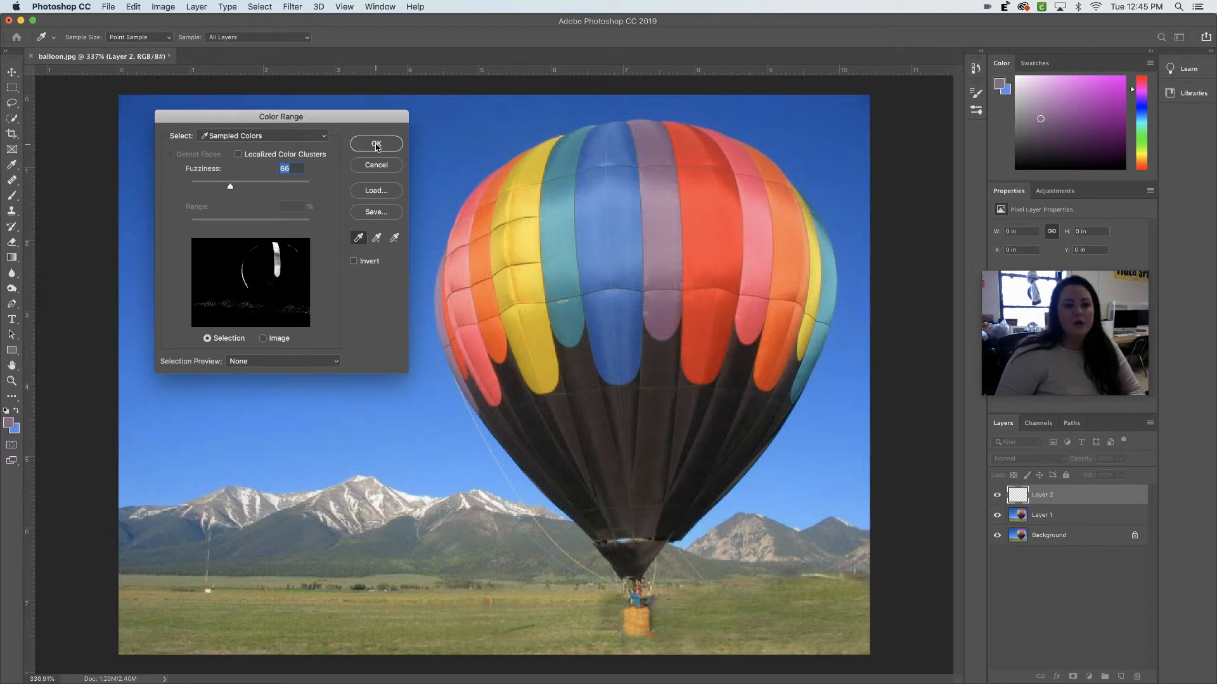
Sample the purple near the upper end of the balloon's purple panel as the foreground color
key("z")
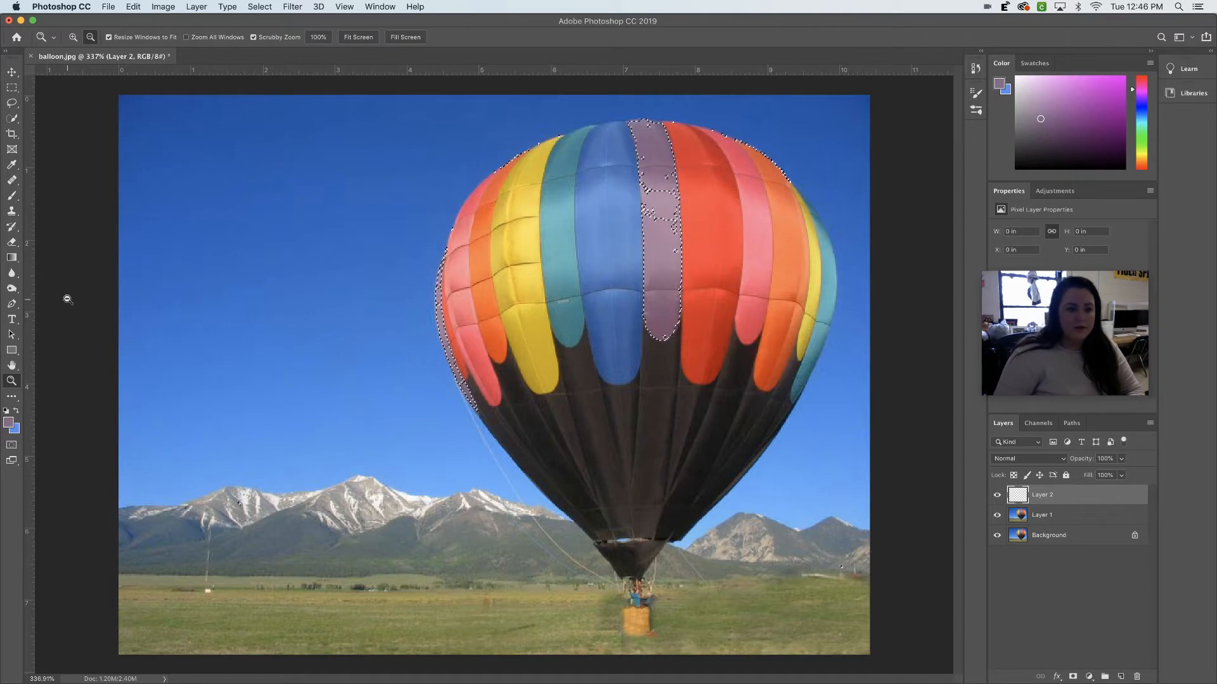
left_click(11, 166)
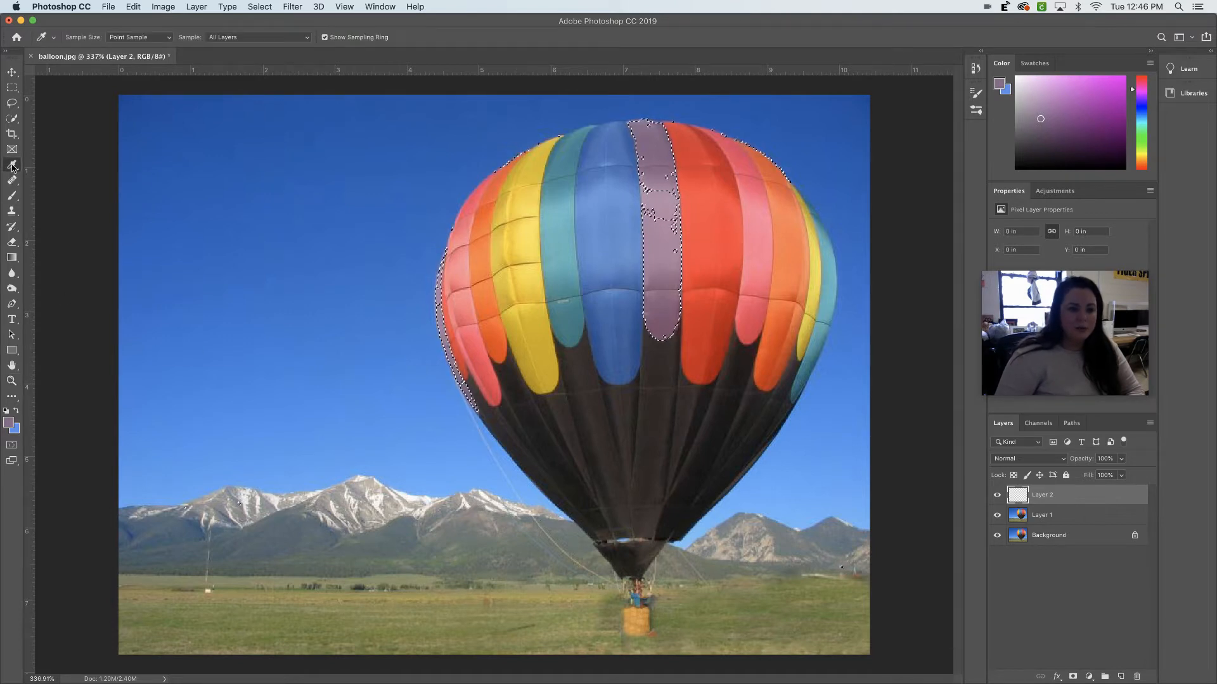
left_click(661, 144)
left_click(660, 144)
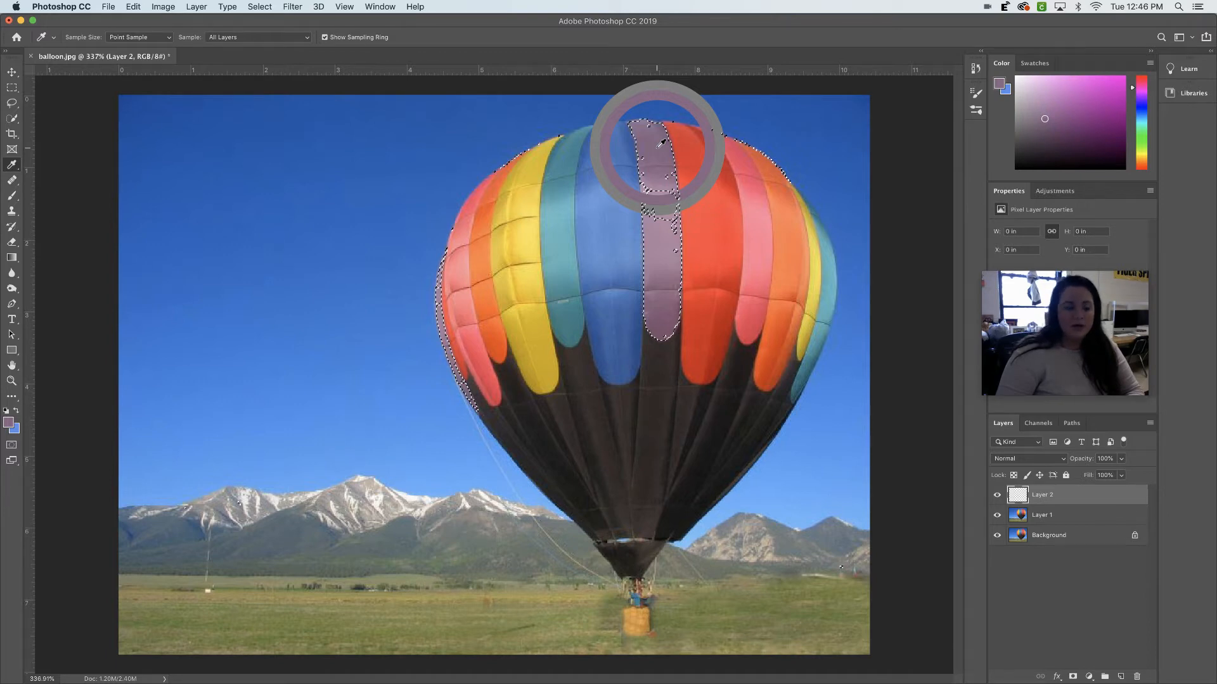
left_click_drag(660, 144, 657, 147)
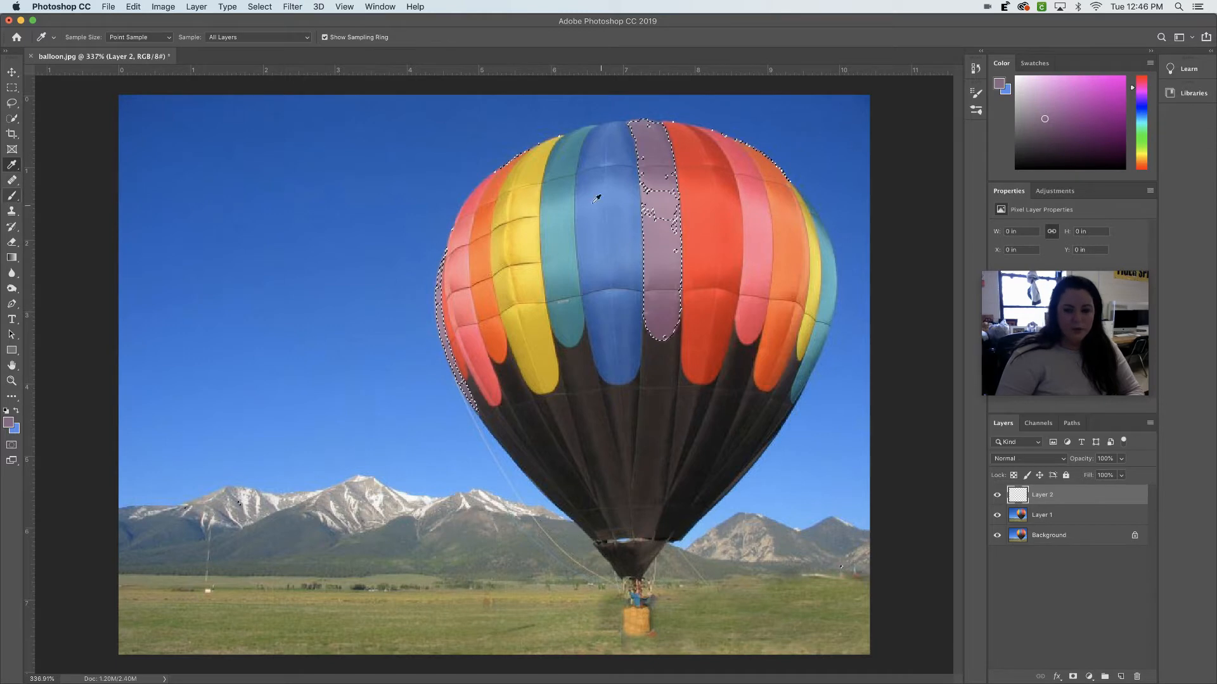
Paint the sampled purple over the selected areas on Layer 2 with a 47 px hard round brush, and view the painted layer alone
key("b")
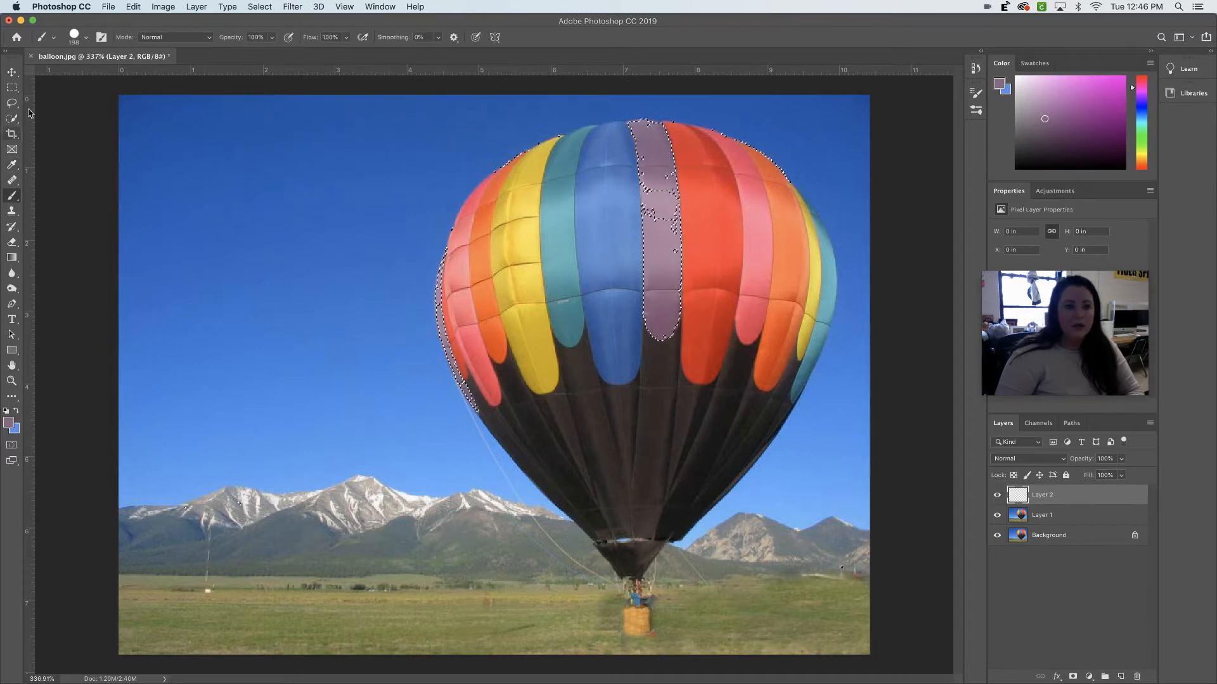
left_click(76, 37)
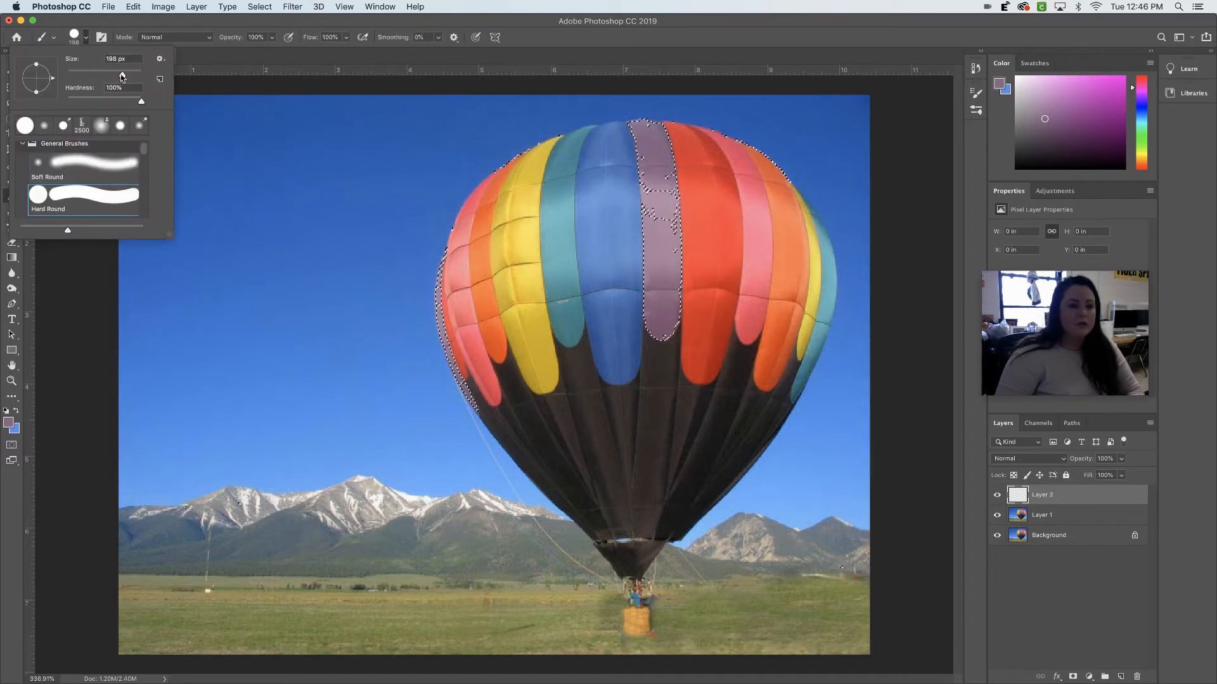
left_click_drag(122, 74, 84, 75)
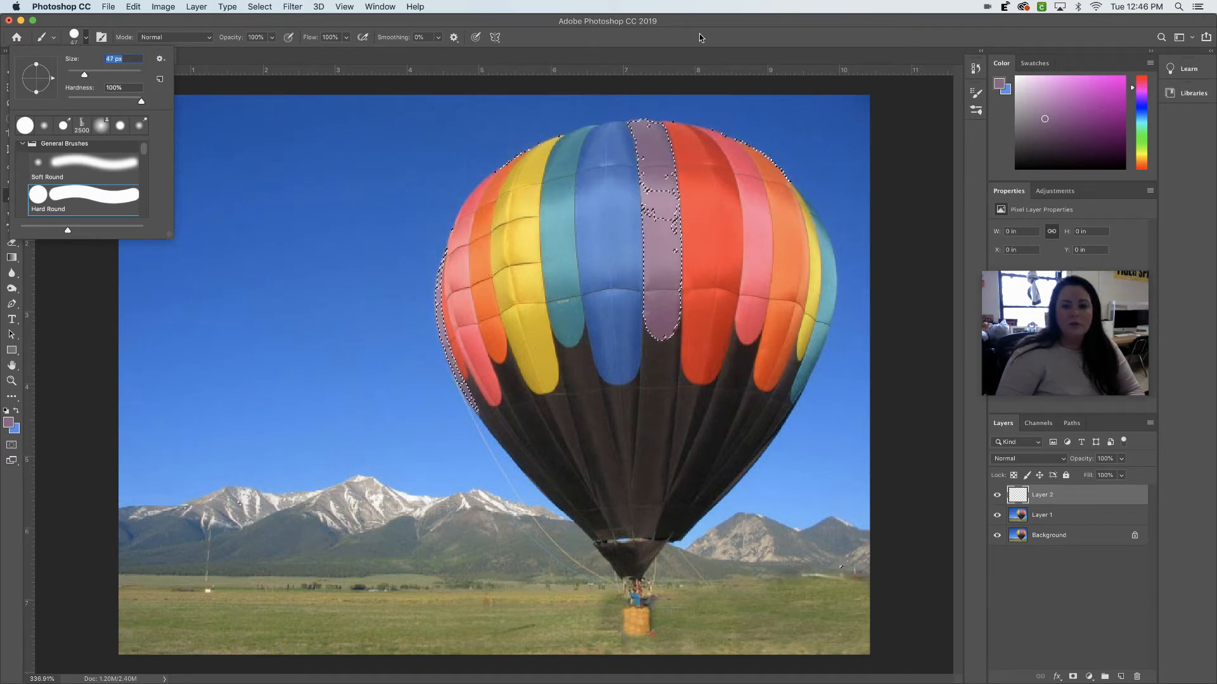
key("Return")
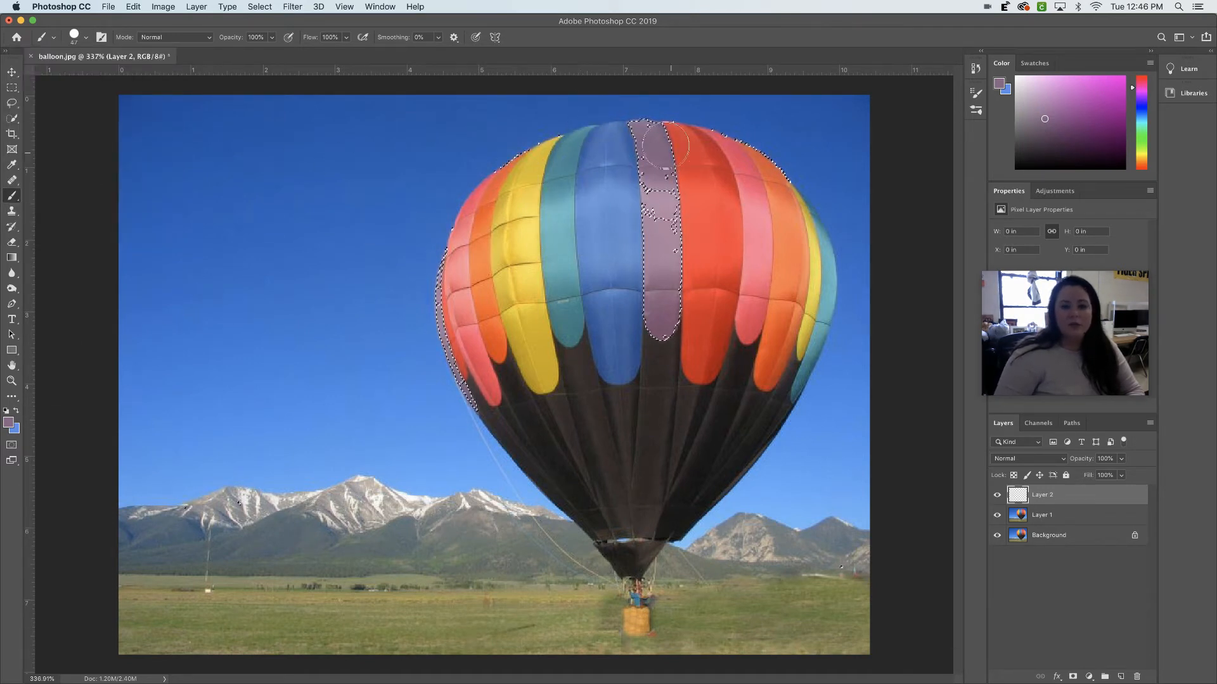
mouse_move(656, 234)
left_mouse_down()
mouse_move(667, 183)
mouse_move(668, 291)
mouse_move(665, 164)
mouse_move(678, 228)
left_mouse_up()
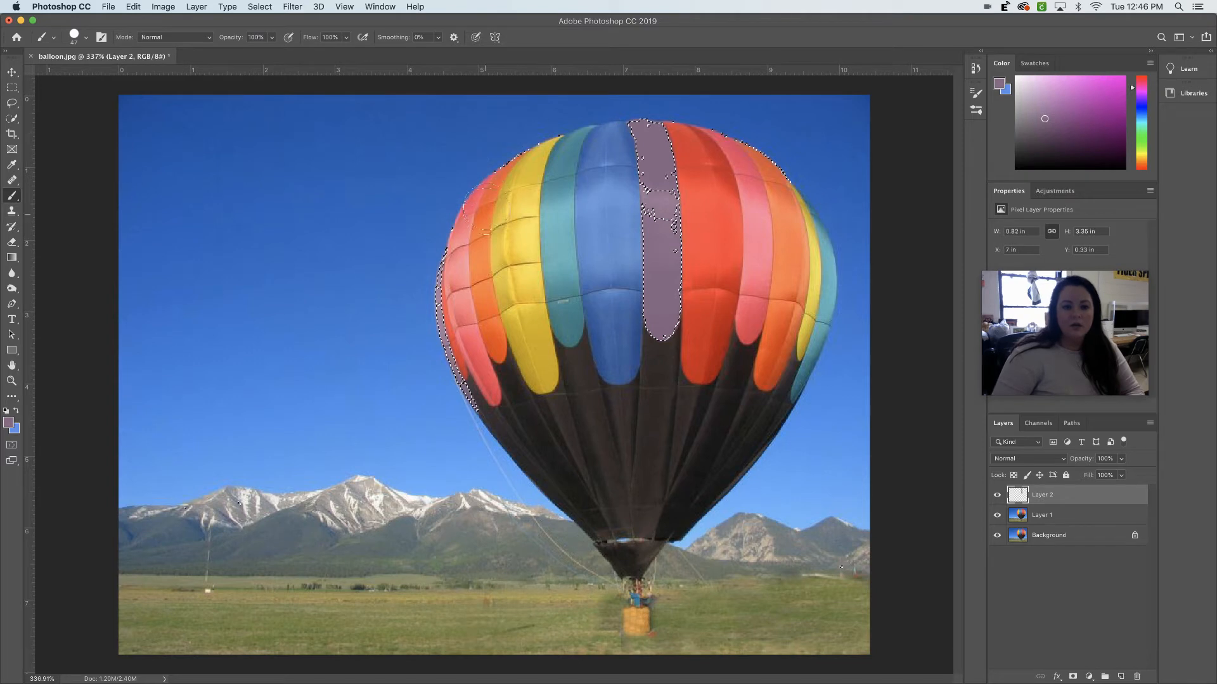
left_click_drag(466, 345, 488, 218)
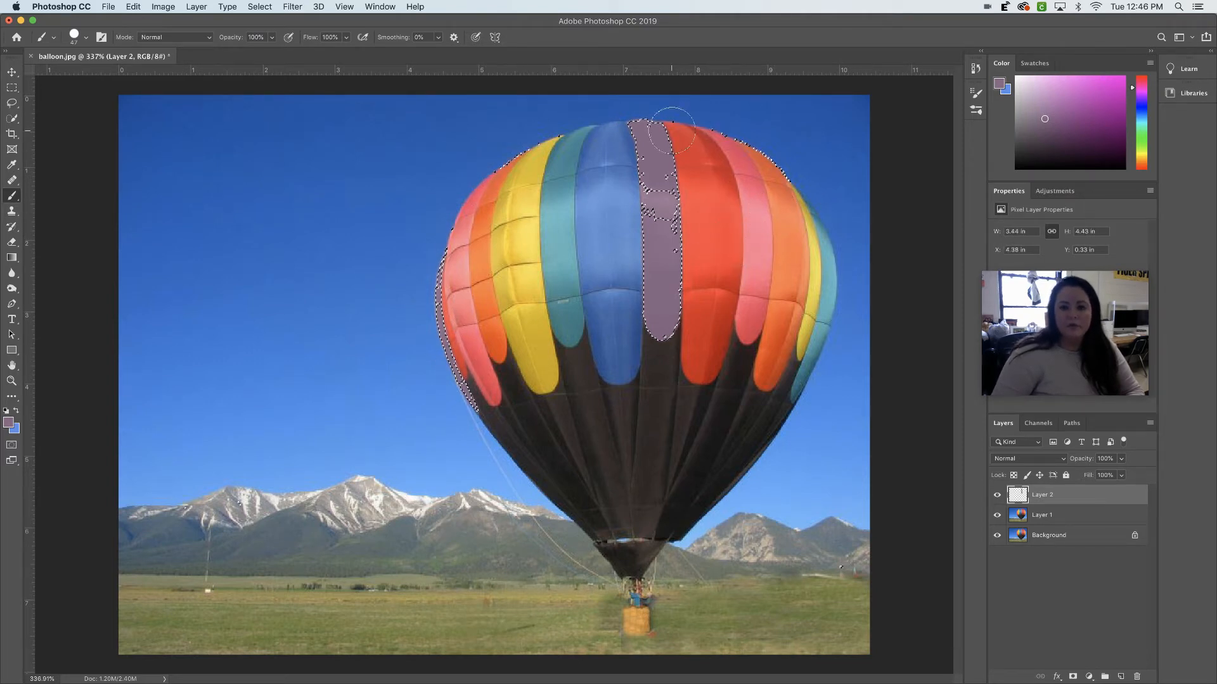
mouse_move(672, 131)
left_mouse_down()
mouse_move(732, 134)
mouse_move(819, 227)
left_mouse_up()
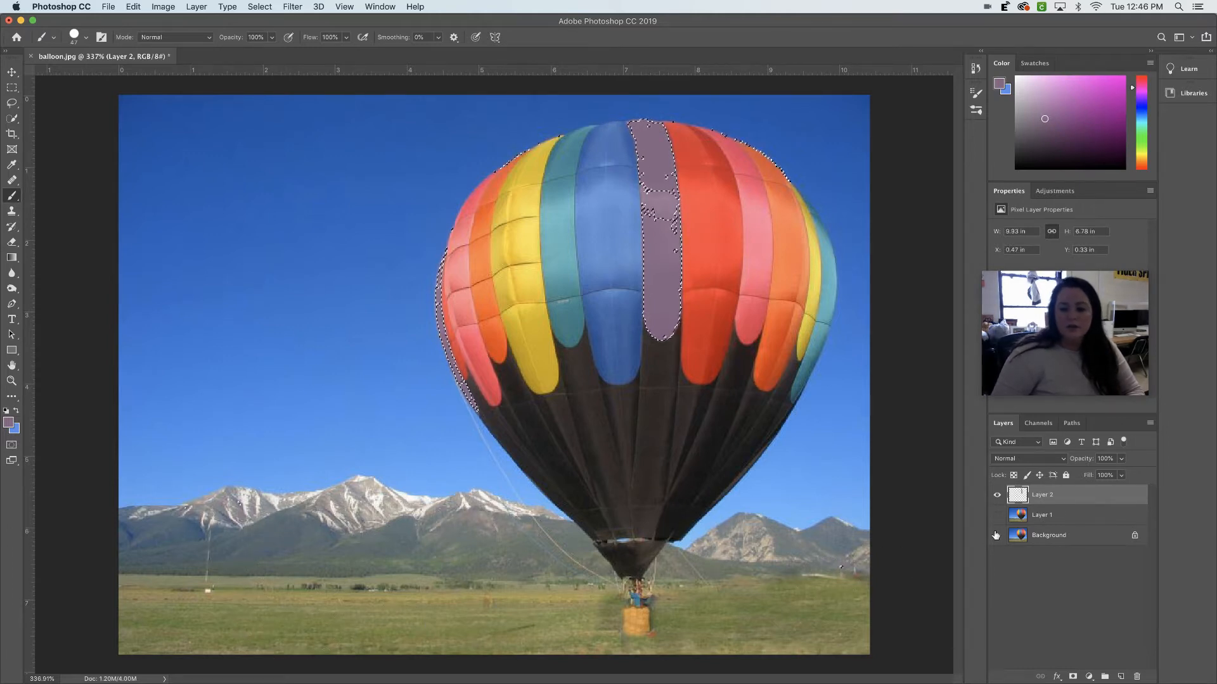
left_click_drag(997, 515, 995, 545)
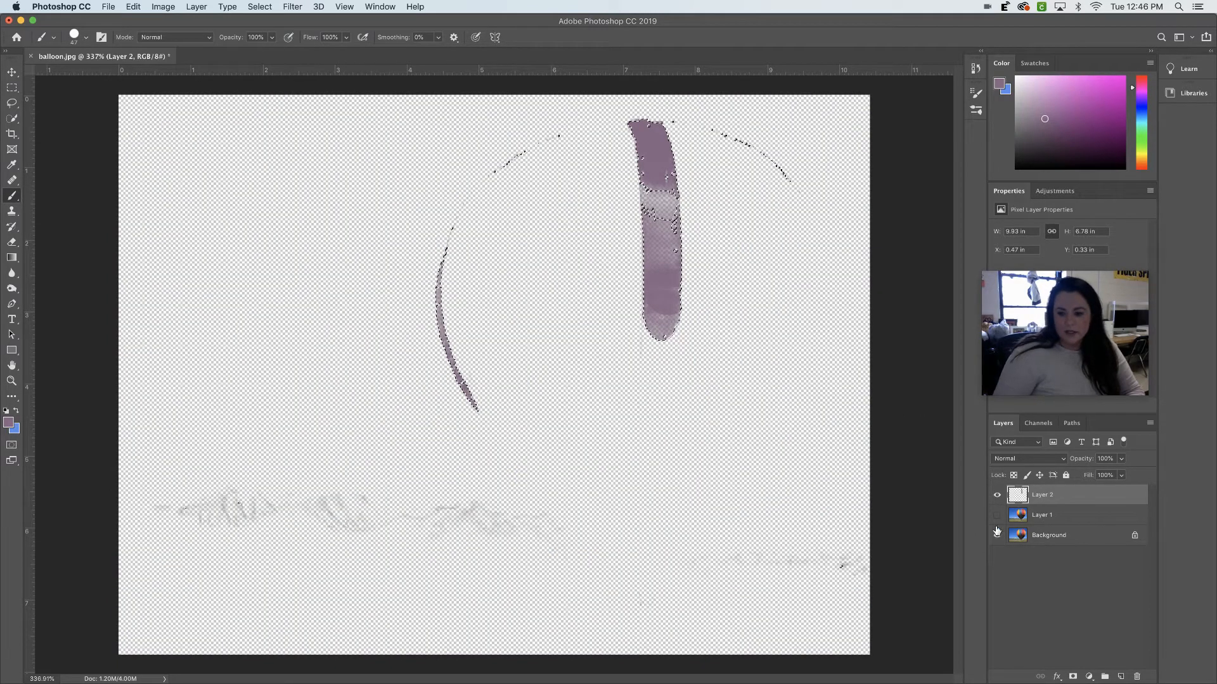
left_click_drag(997, 535, 997, 515)
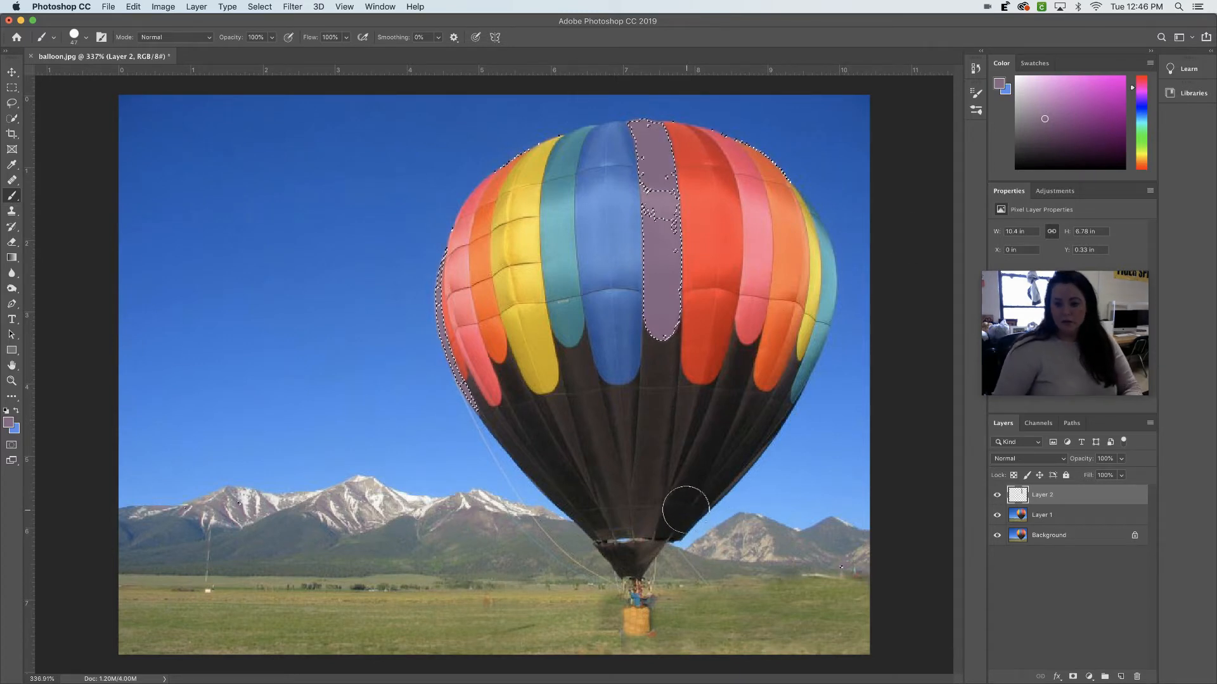
Try to select the balloon's blue panel with Color Range at a fuzziness of 52 while the purple selection is still active
left_click(260, 7)
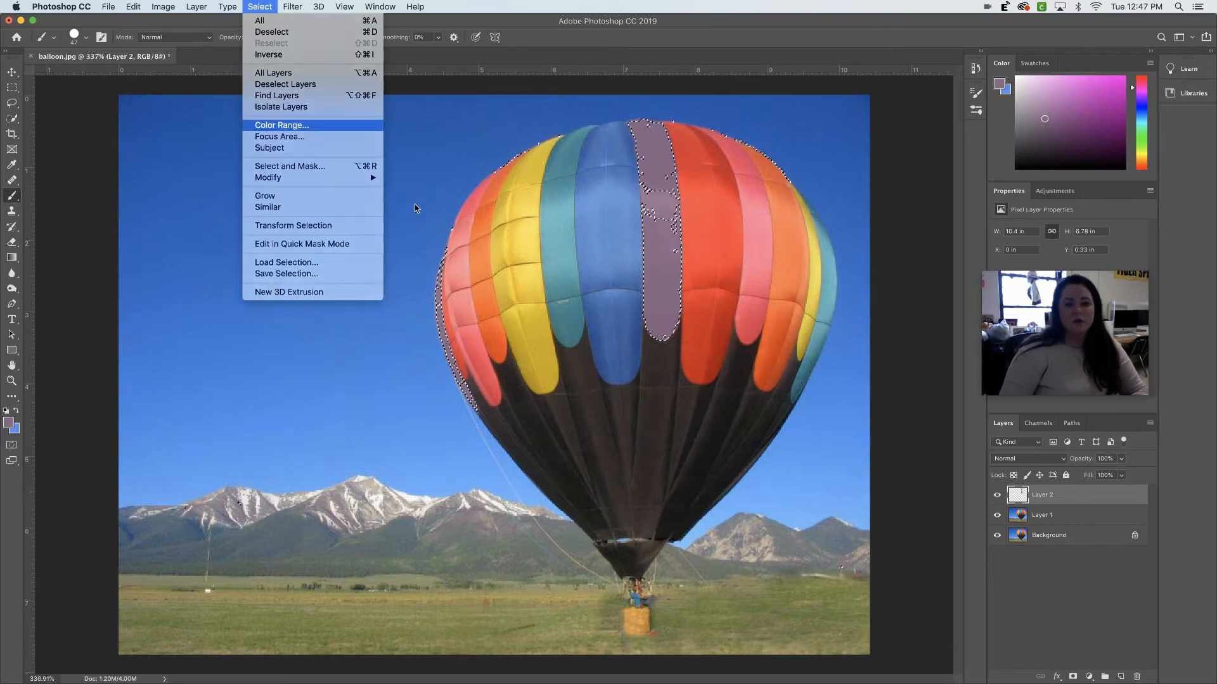
key("Return")
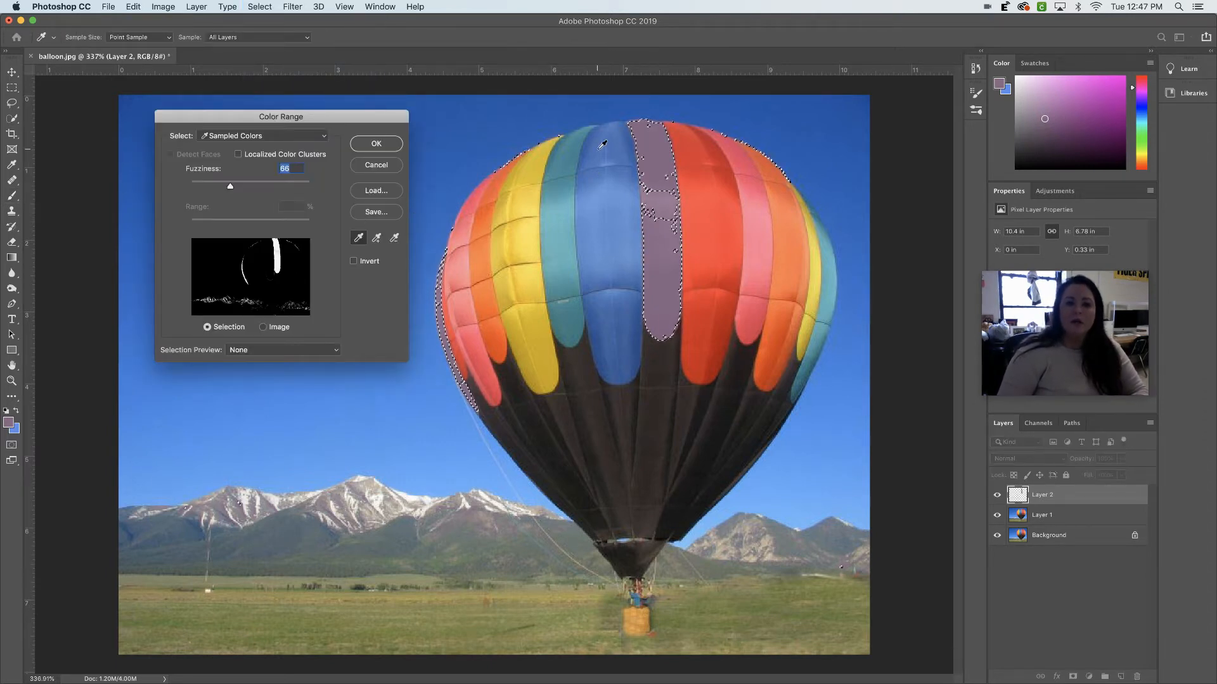
left_click(602, 144)
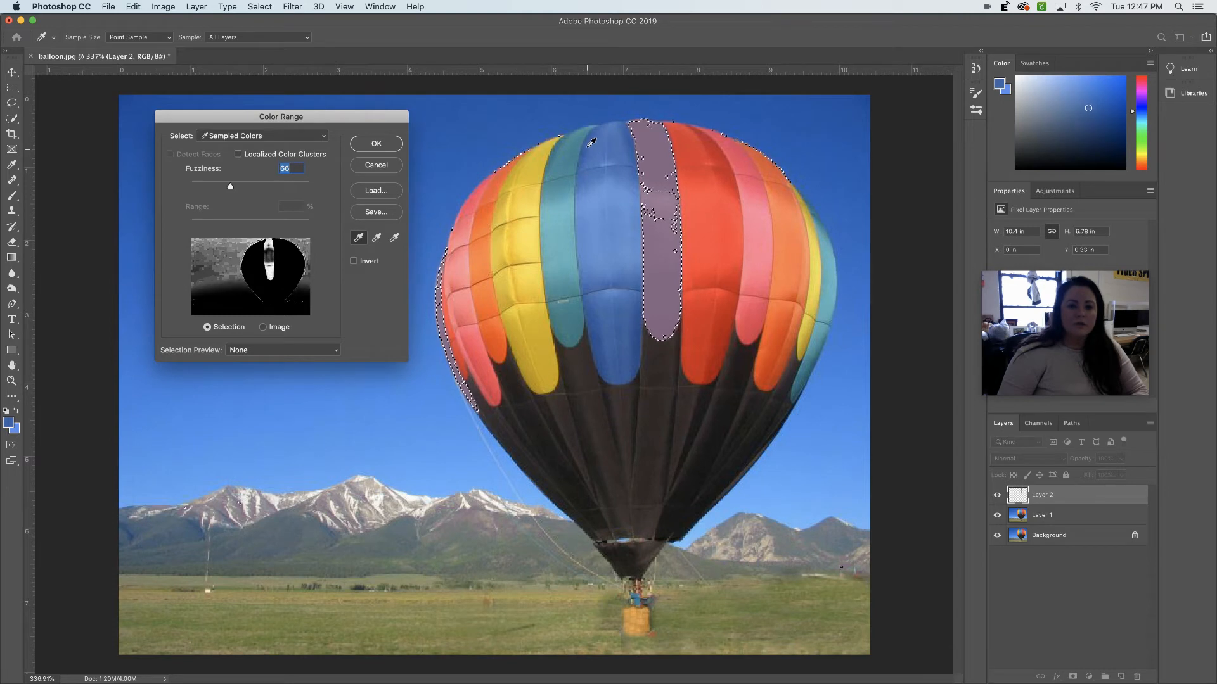
left_click(589, 139)
left_click(588, 145)
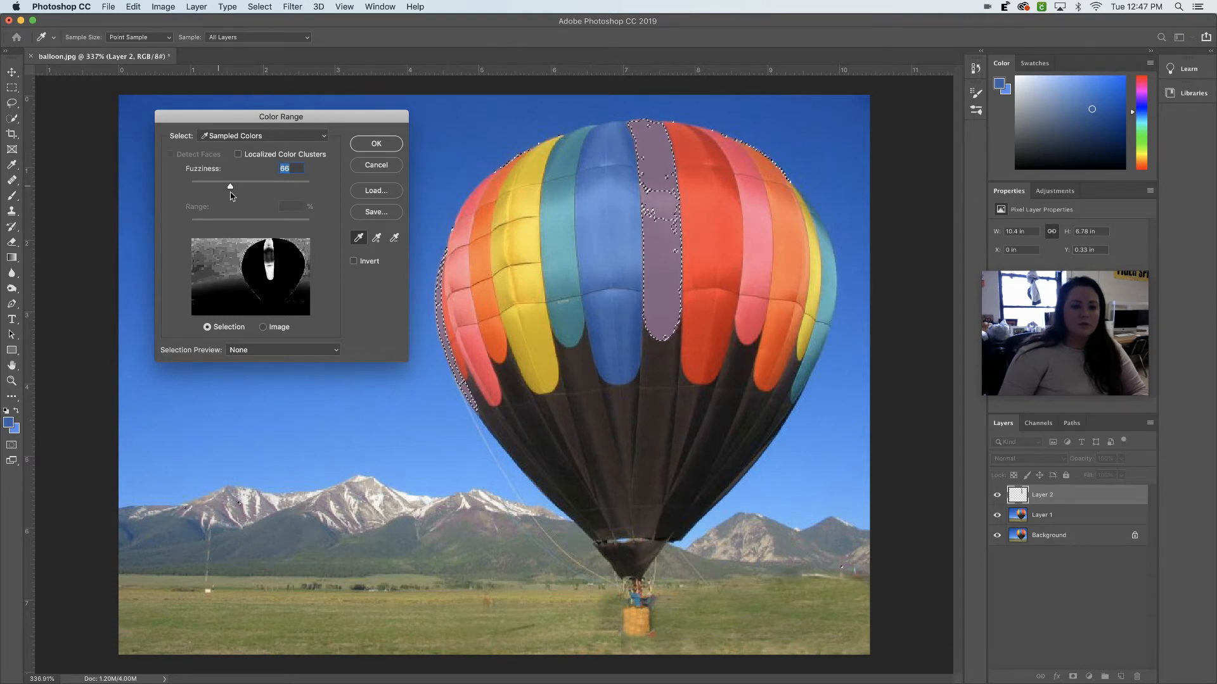
left_click_drag(230, 188, 222, 186)
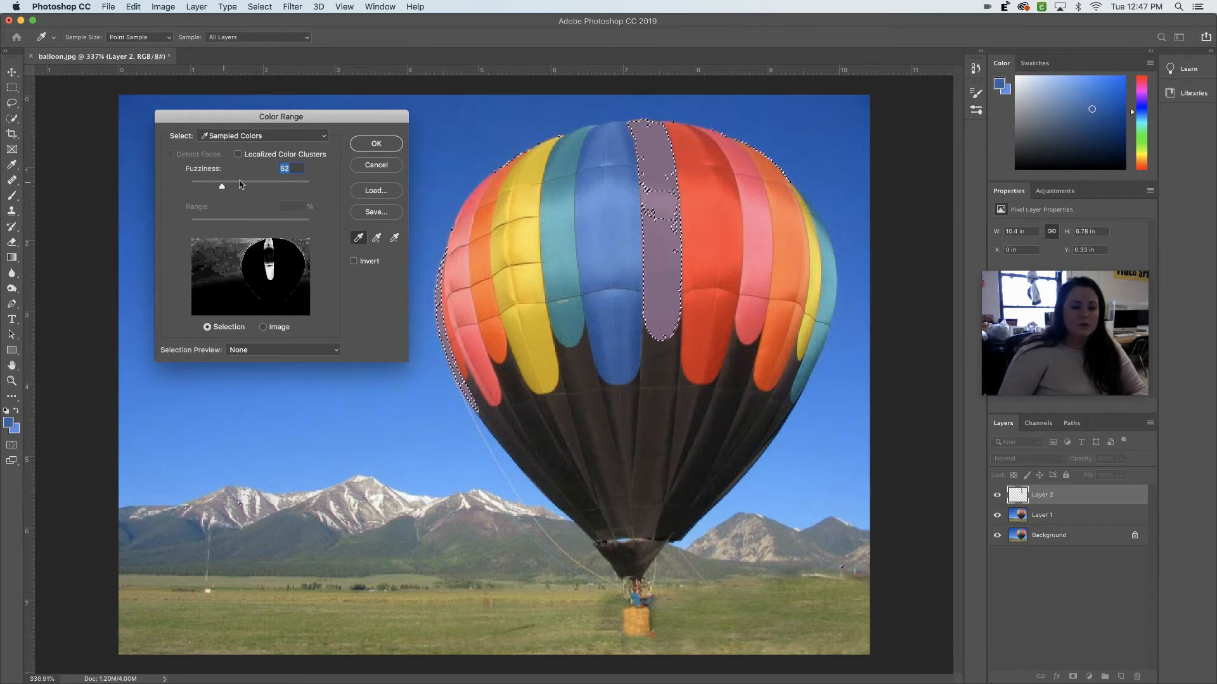
left_click(370, 144)
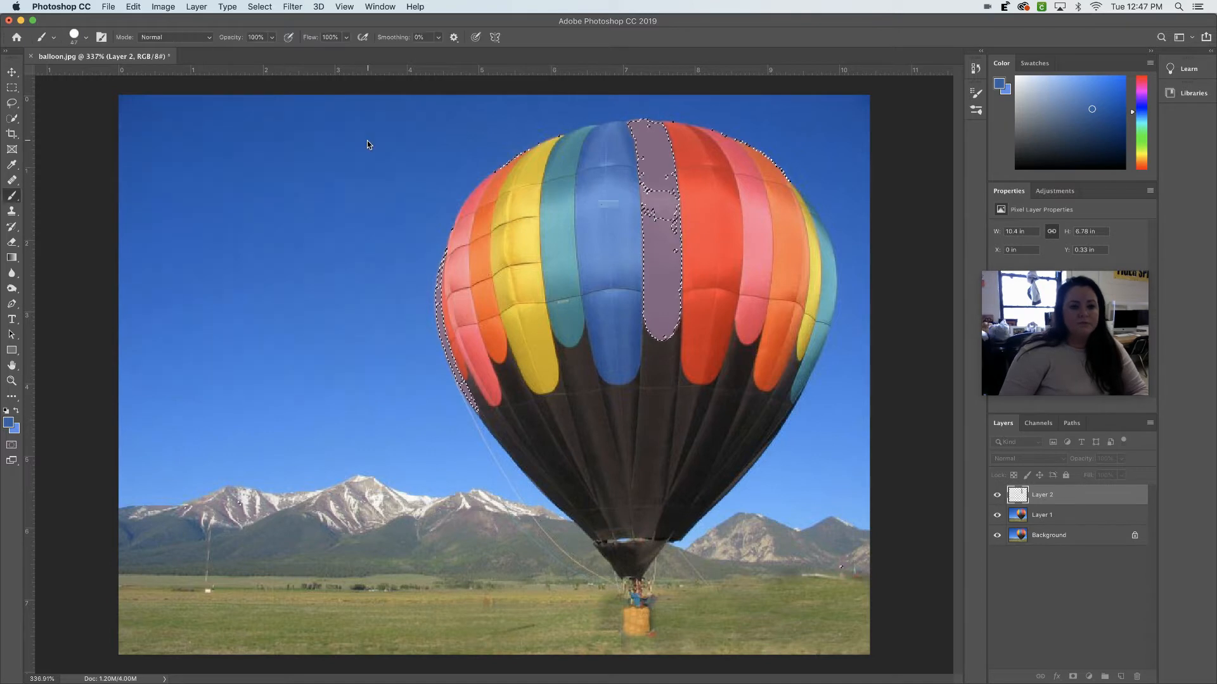
Retry the Color Range selection of the balloon's blue panel at a fuzziness of 52 with Layer 2 still active
left_click(697, 232)
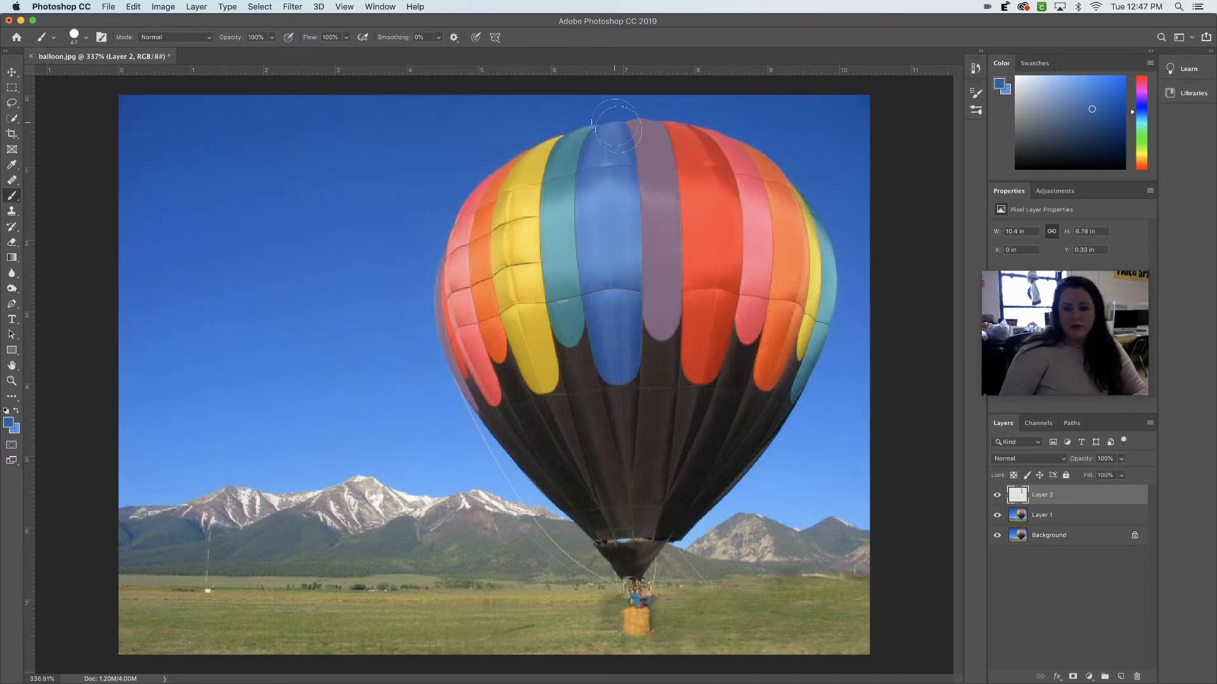
left_click(260, 7)
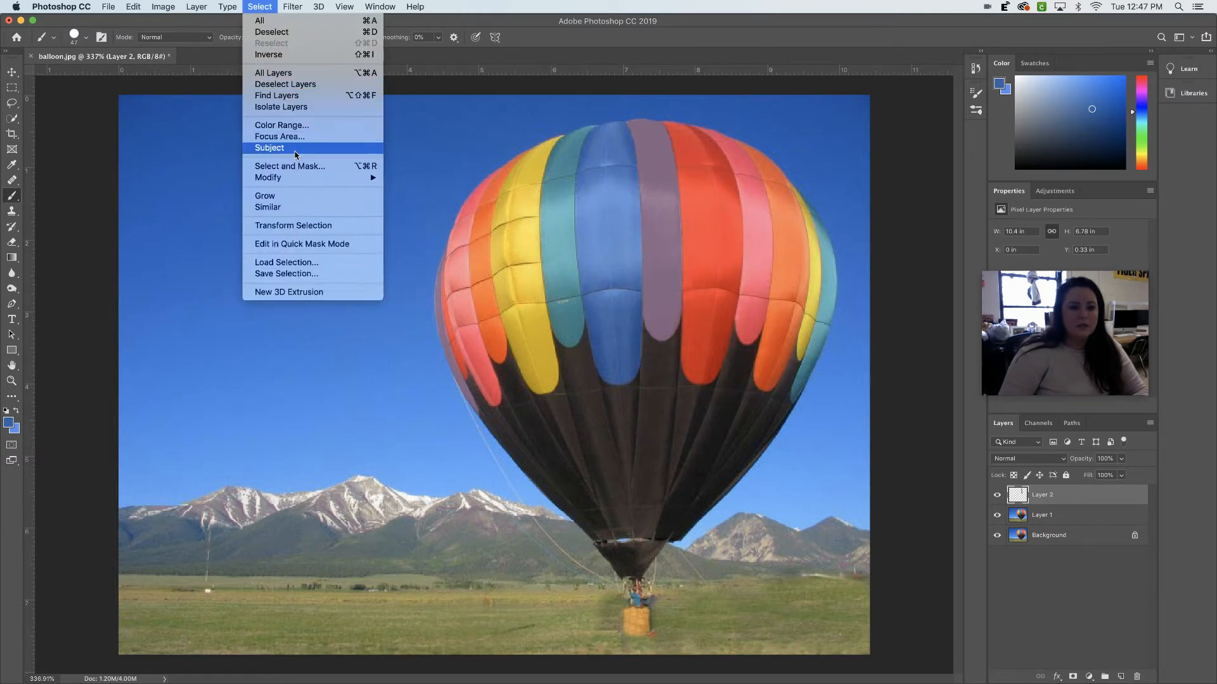
left_click(287, 131)
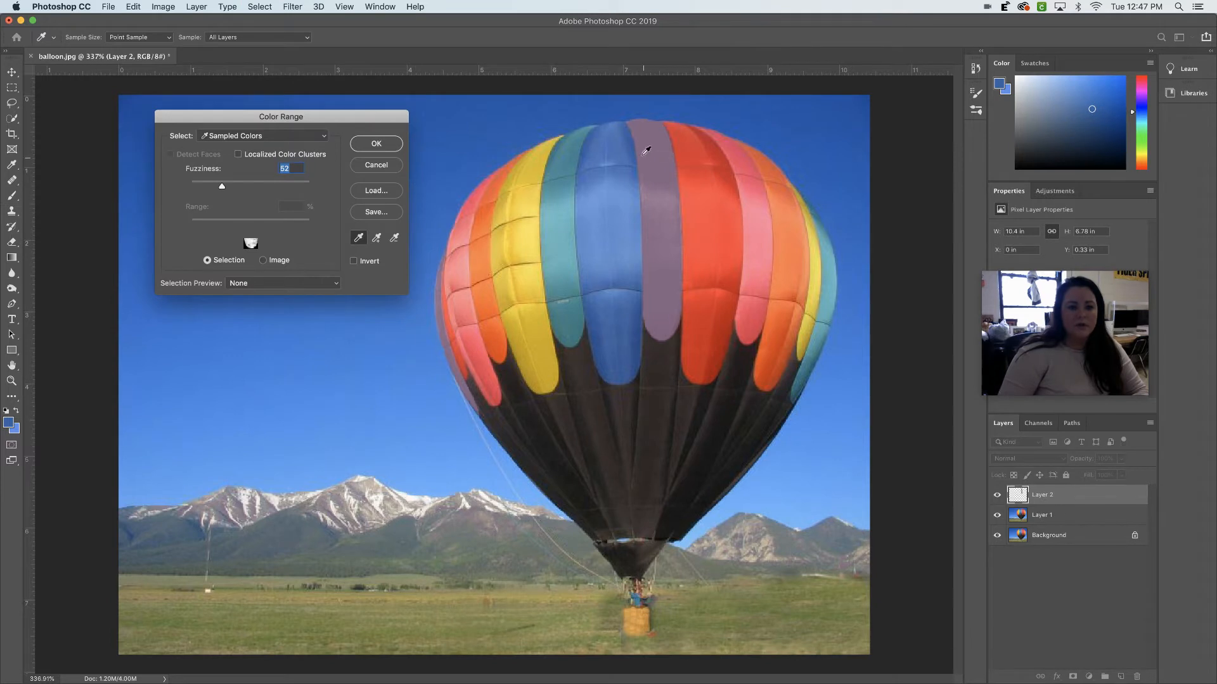
left_click(598, 136)
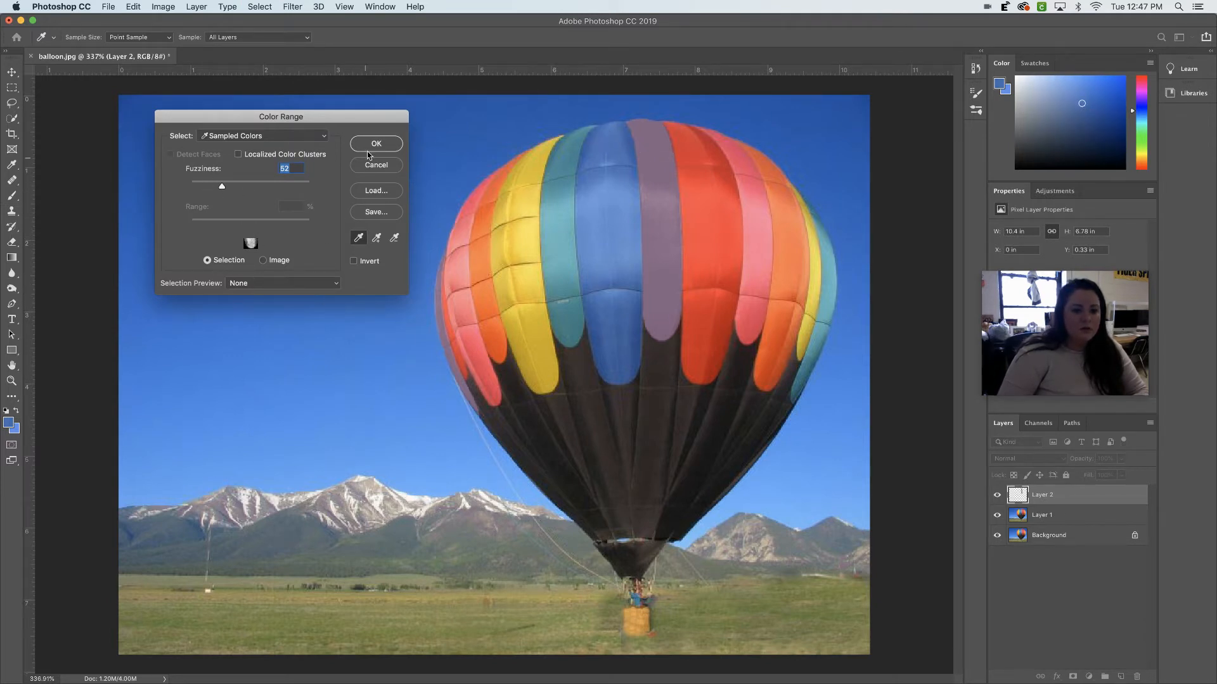
left_click(375, 145)
left_click(707, 232)
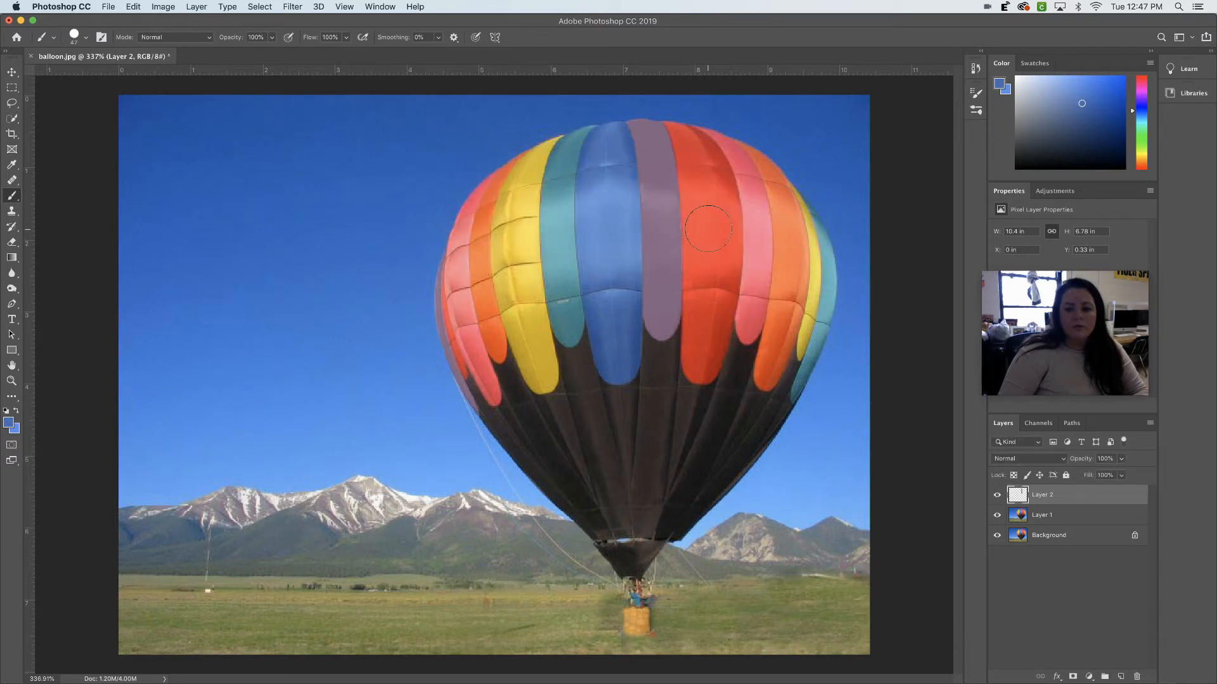
Select the balloon's blue on Layer 1 with Color Range, sampling near the panel's upper end at a fuzziness of 46
left_click(1063, 518)
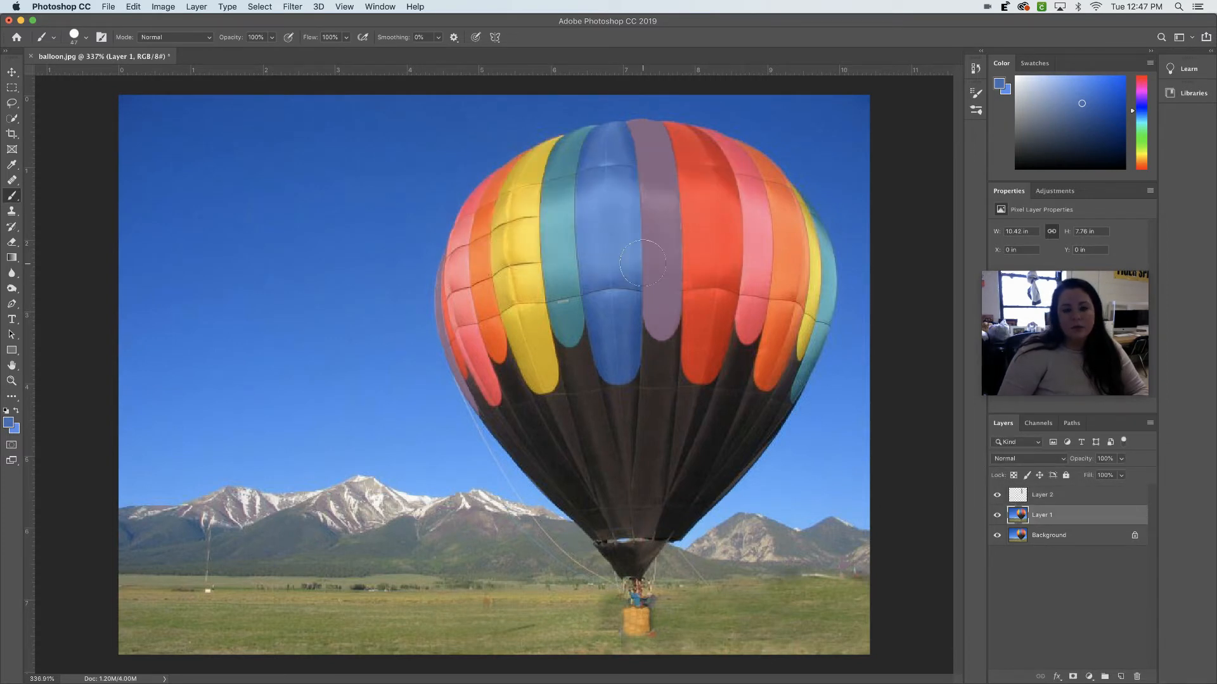
left_click(260, 8)
left_click(284, 125)
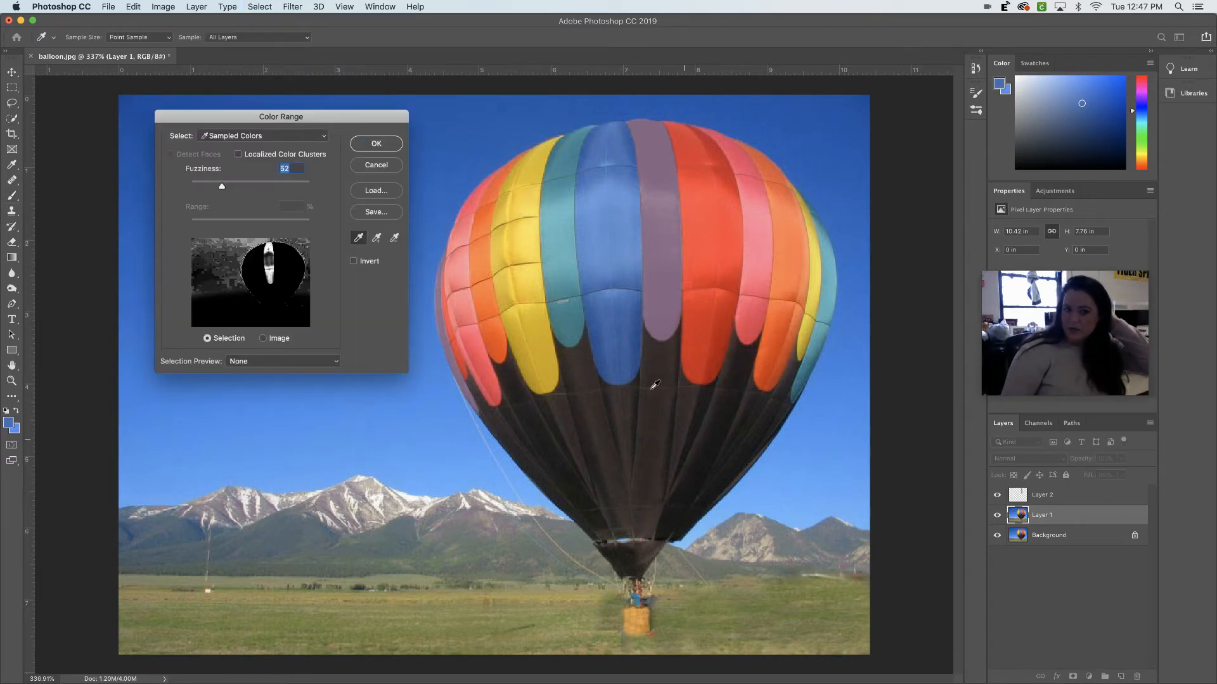
left_click(594, 135)
left_click(596, 131)
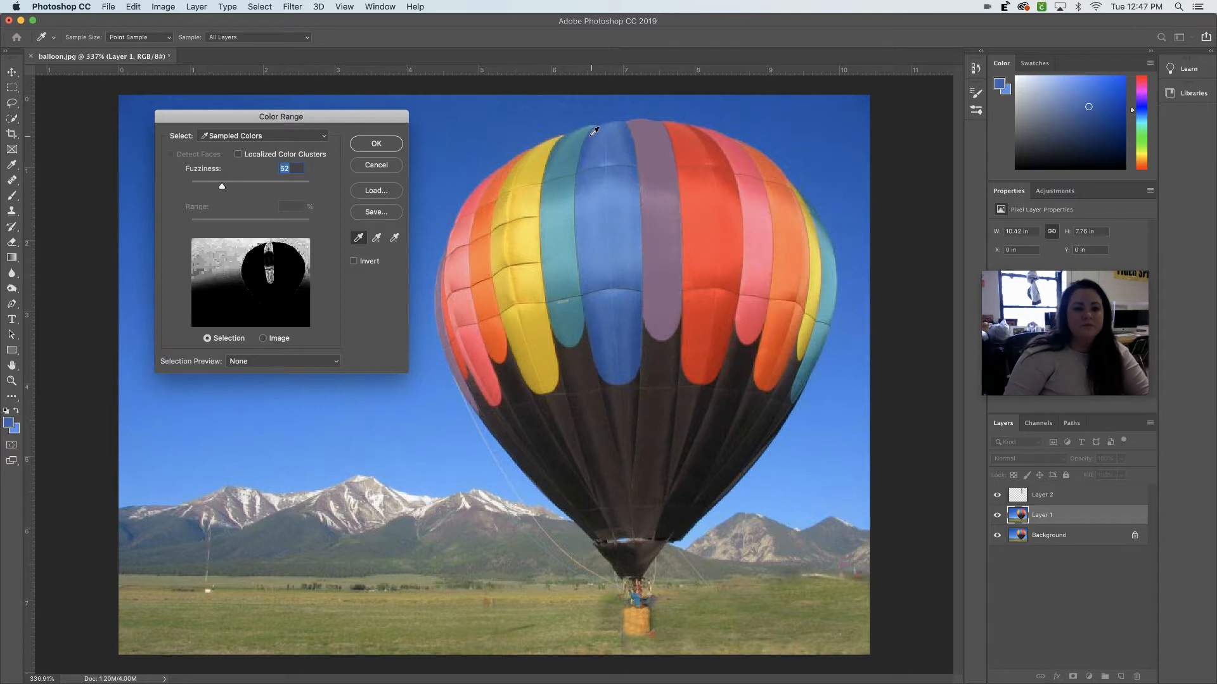
left_click_drag(213, 186, 220, 189)
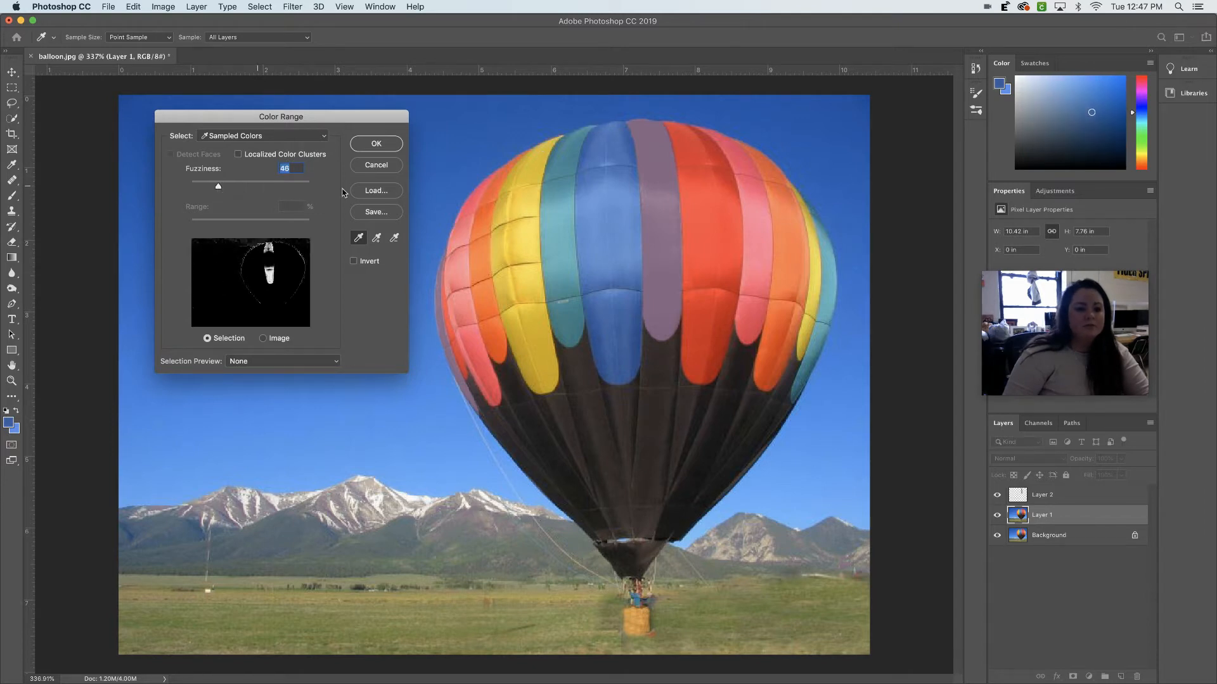
left_click(377, 144)
Make Layer 2 active and sample the blue near the upper end of the balloon's blue panel as the foreground color
key("b")
left_click(1045, 495)
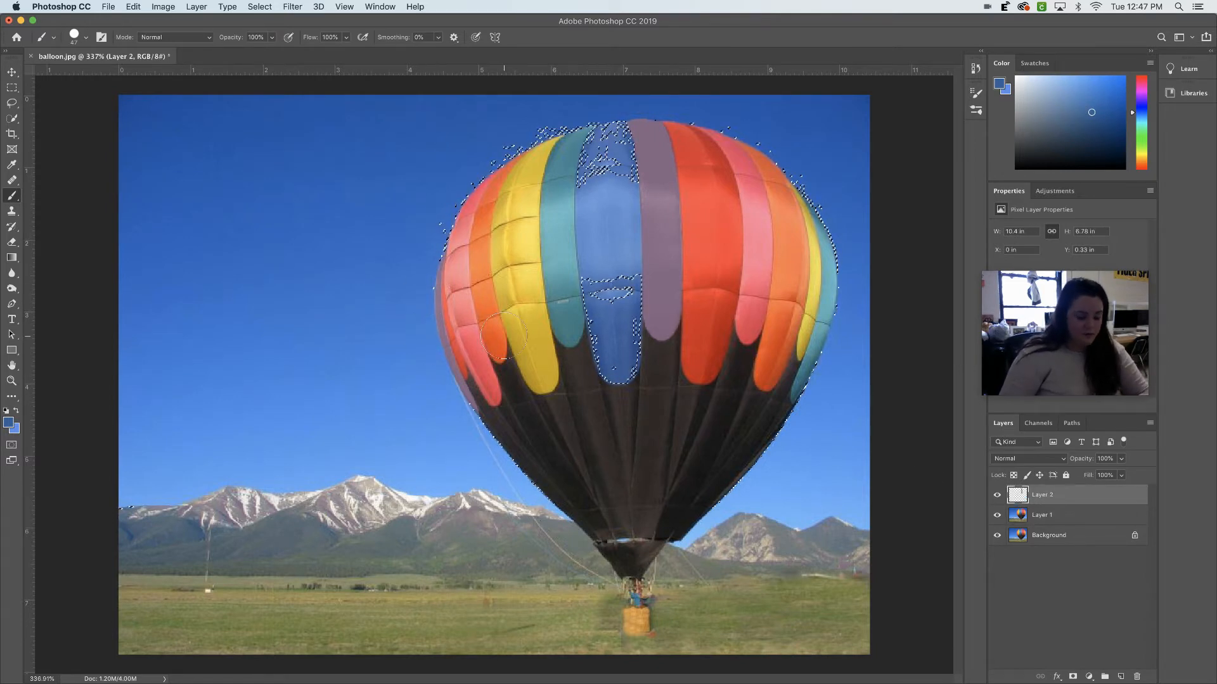
key("i")
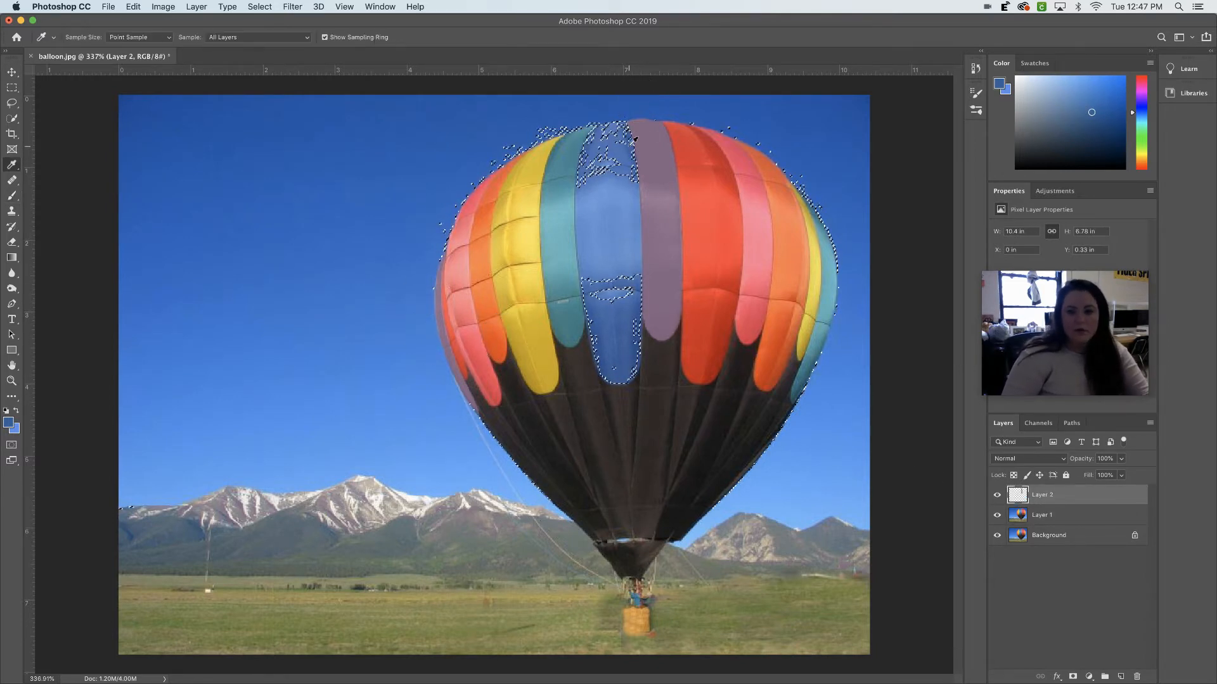
left_click(635, 139)
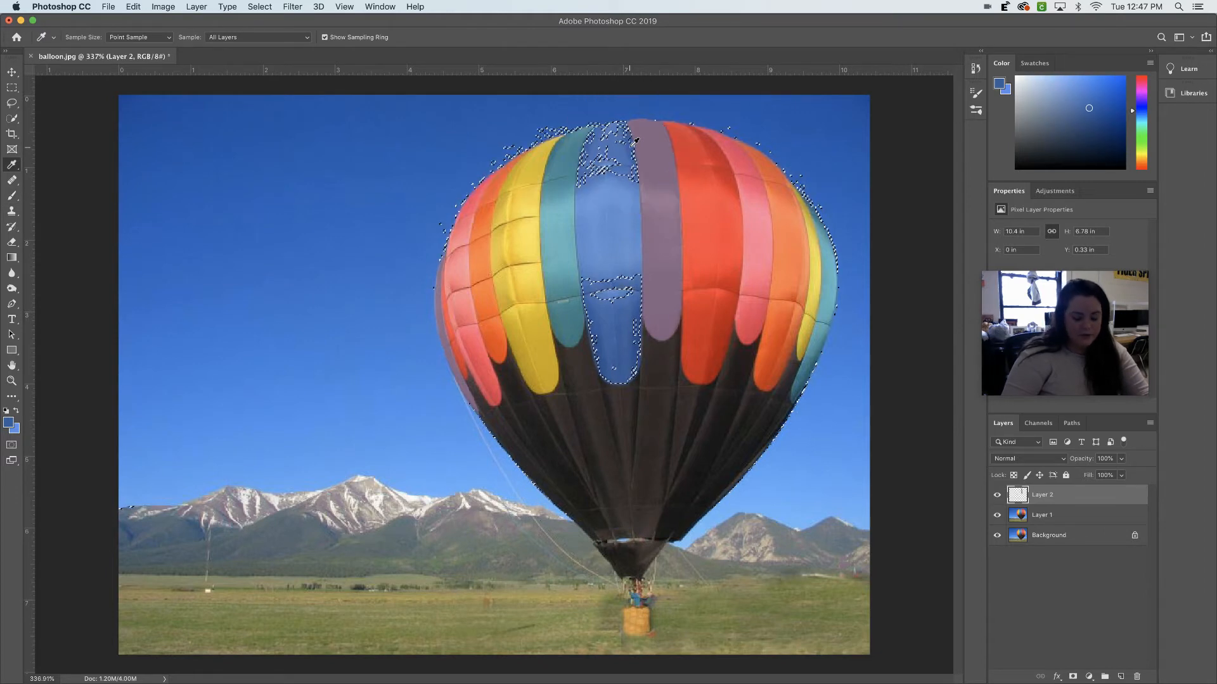
Brush the sampled blue over the selected areas of the blue panel on Layer 2 and clear the selection
key("b")
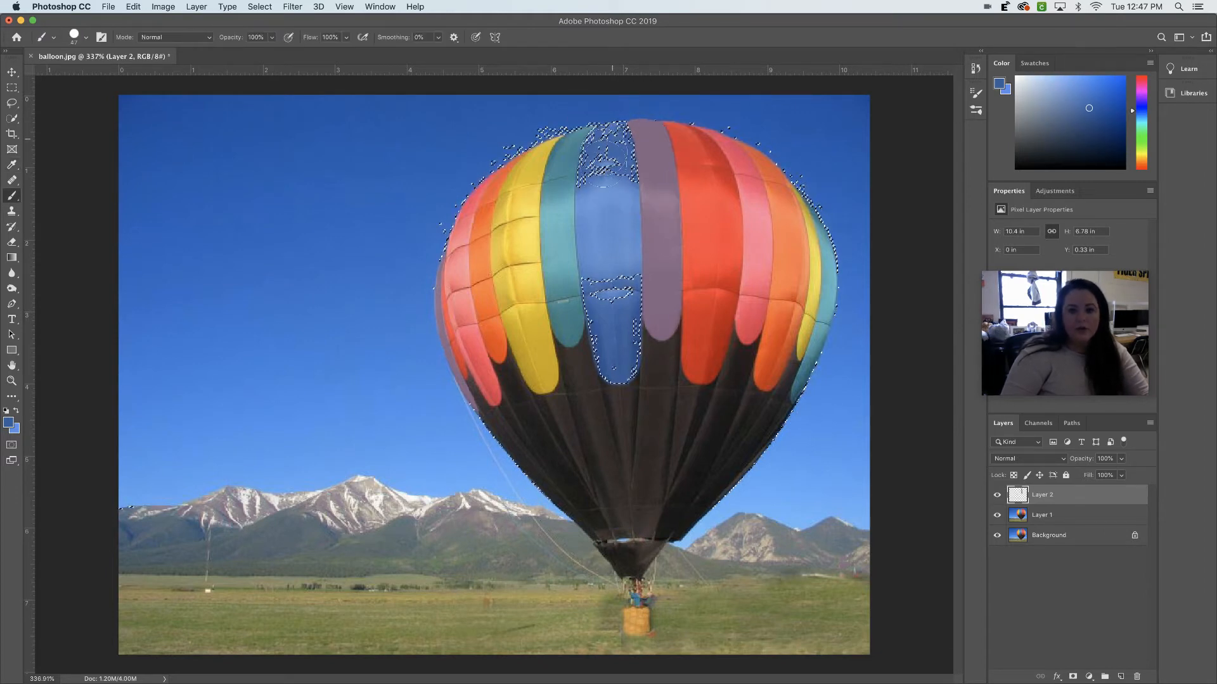
left_click_drag(605, 165, 621, 395)
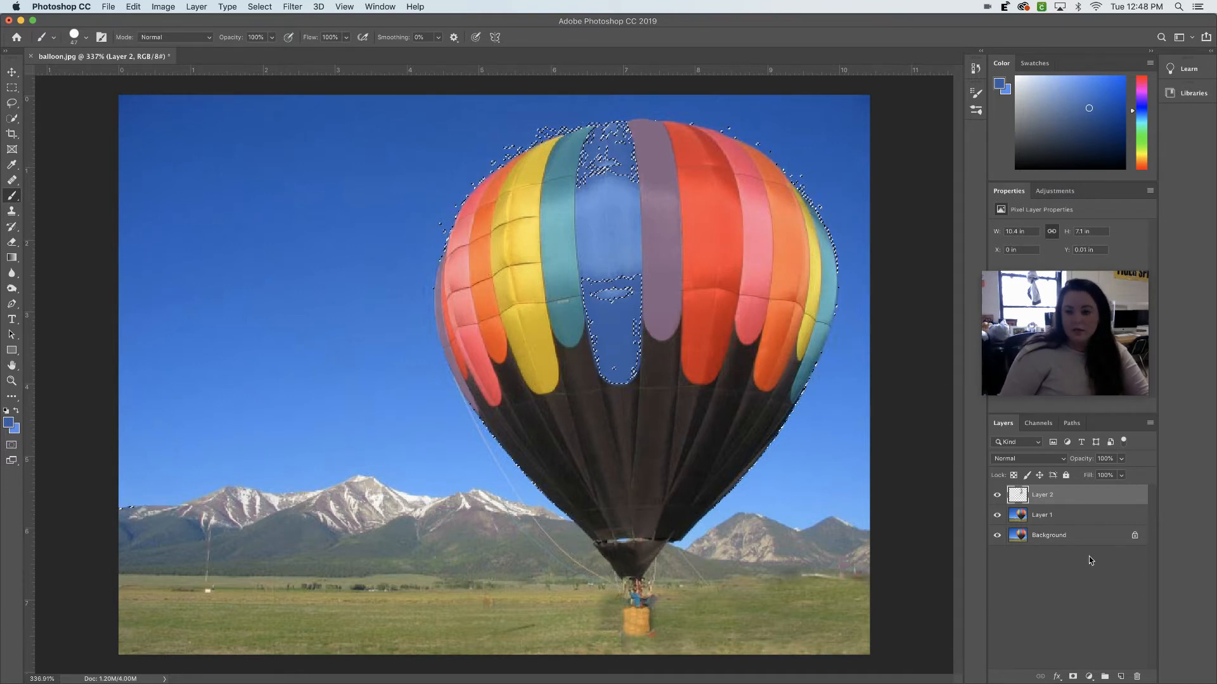
key("super+d")
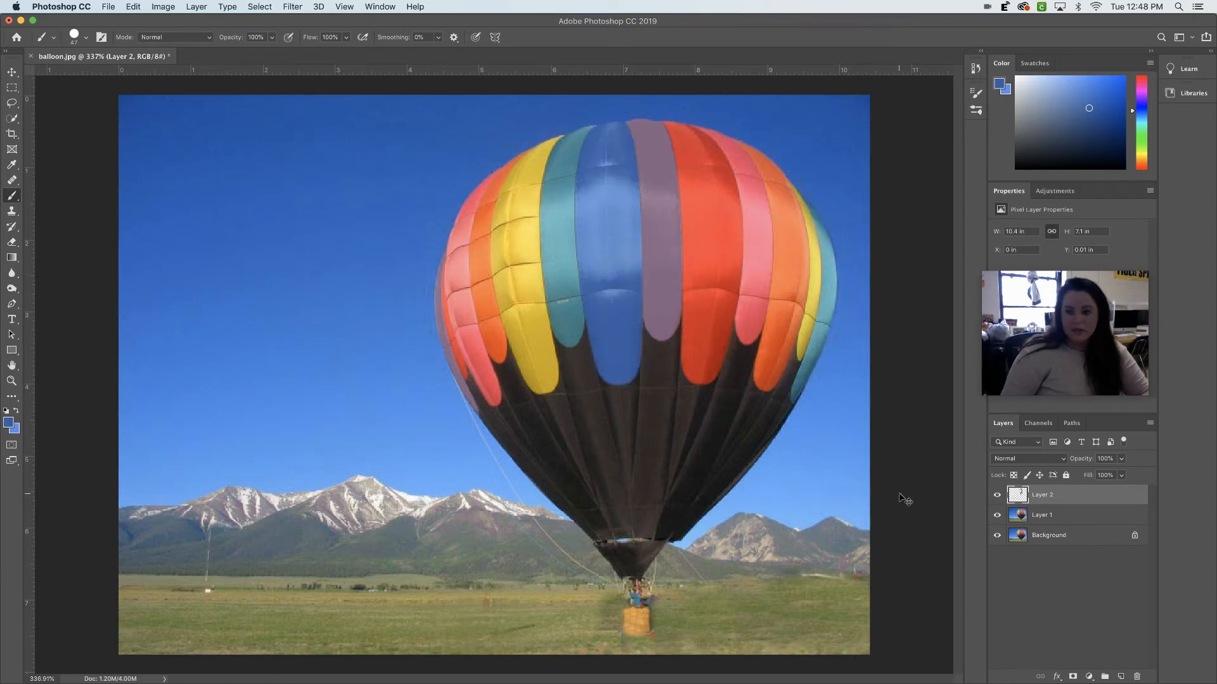
Select the balloon's yellow panels on Layer 1 with Color Range, sampling the yellow at a fuzziness of 46
left_click(1046, 518)
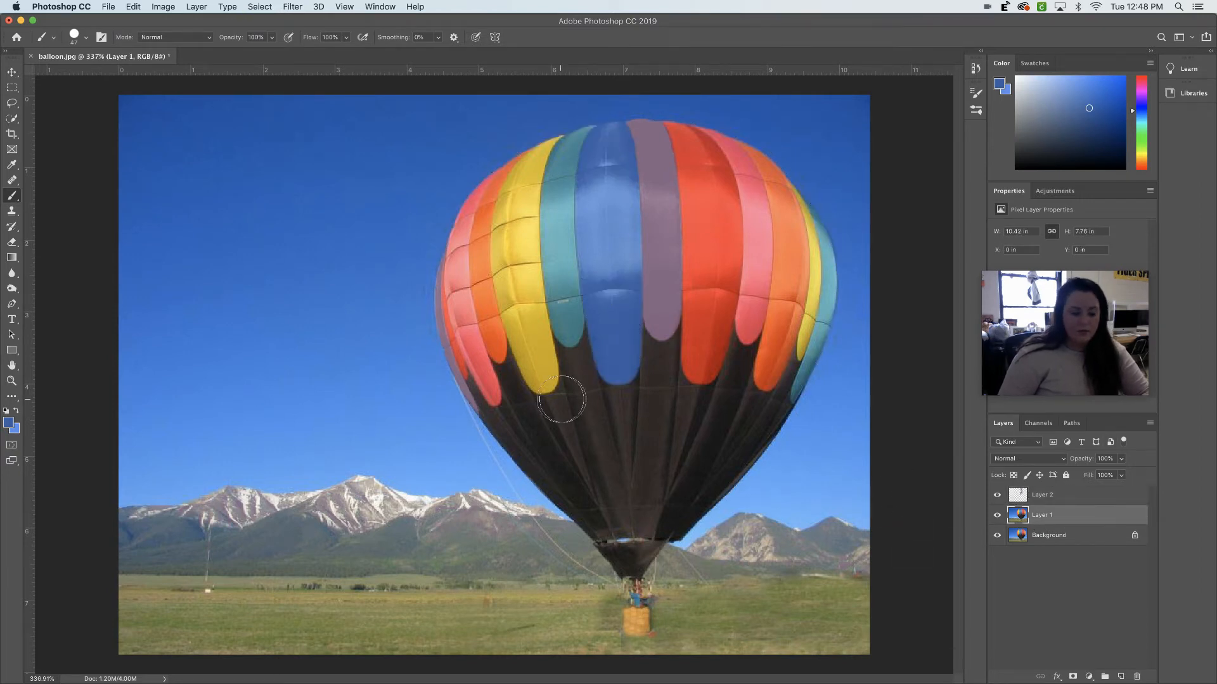
left_click(255, 7)
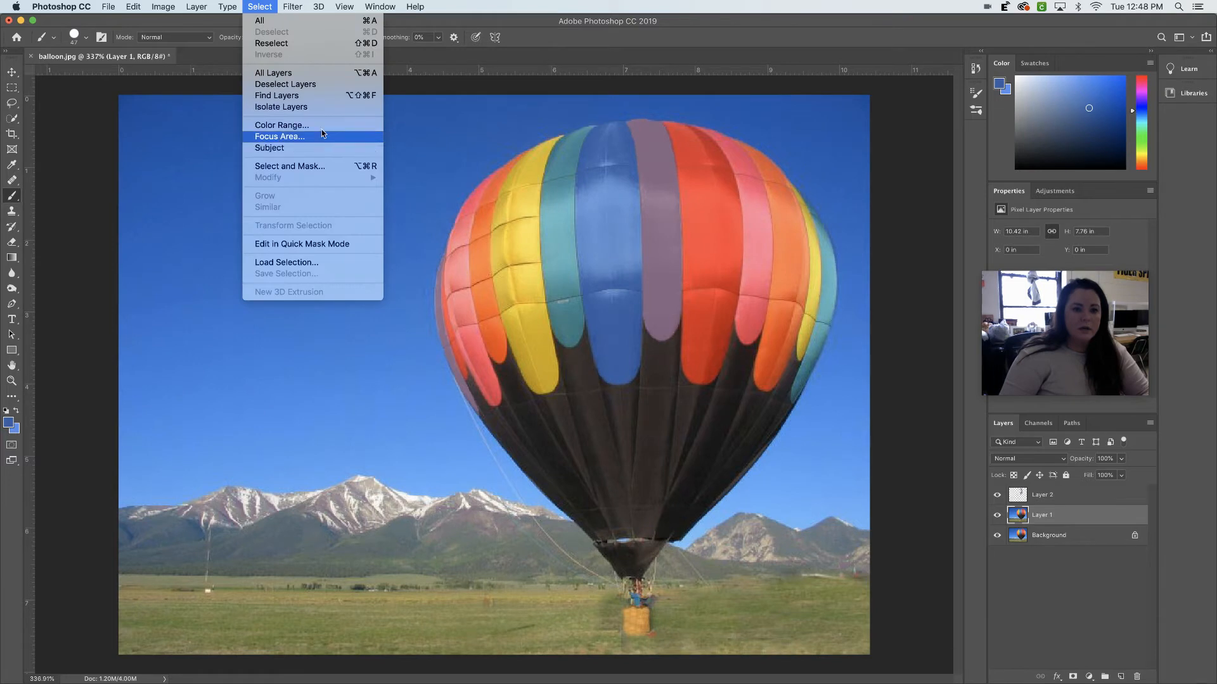
left_click(348, 126)
left_click(530, 164)
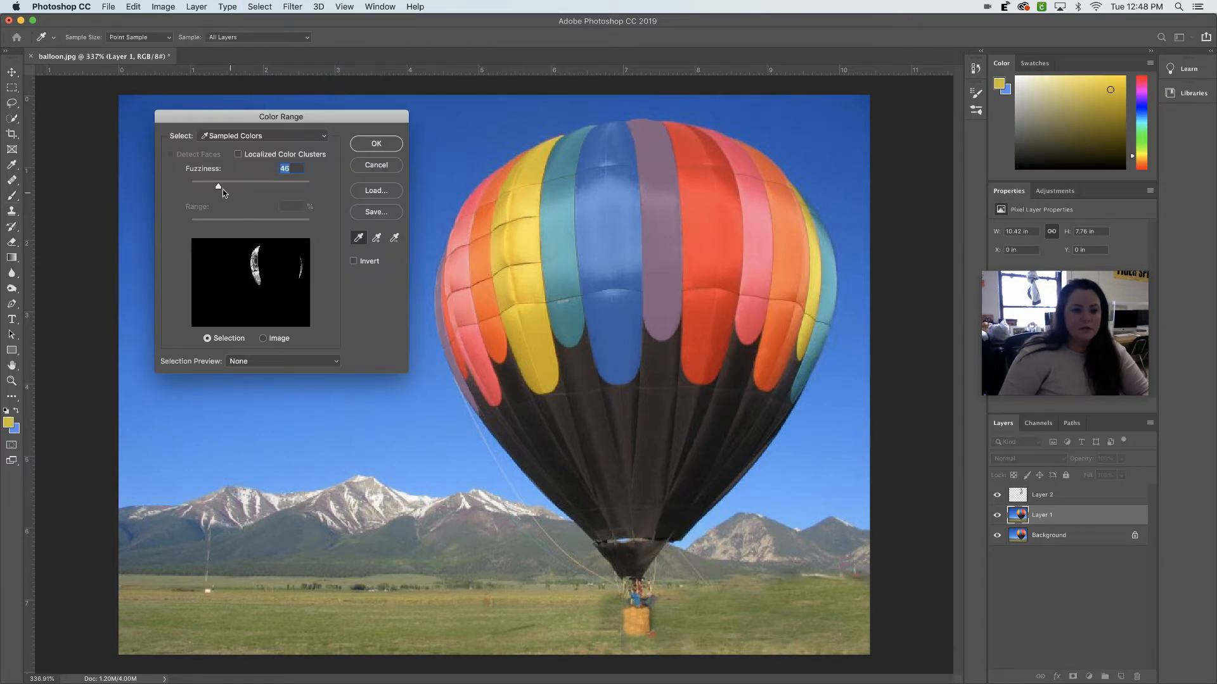
left_click(376, 144)
Try brushing the sampled yellow over the selected panel with Layer 1 active, and undo the painting
key("b")
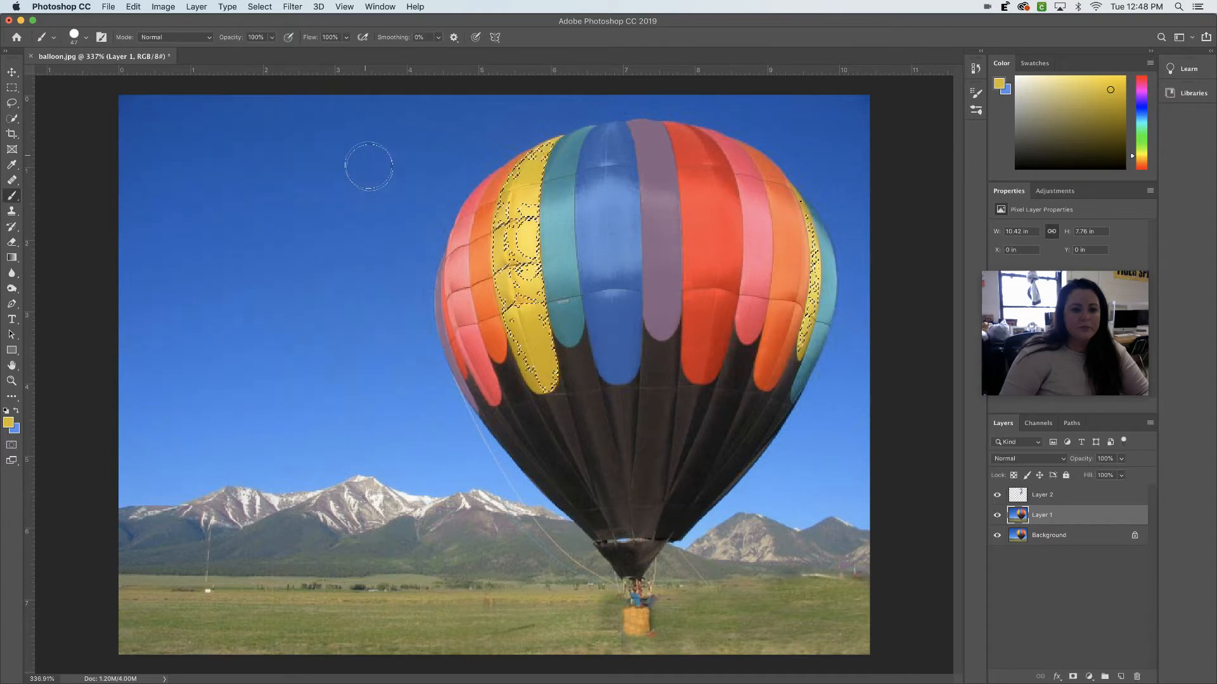
mouse_move(526, 171)
left_mouse_down()
mouse_move(515, 352)
mouse_move(545, 392)
left_mouse_up()
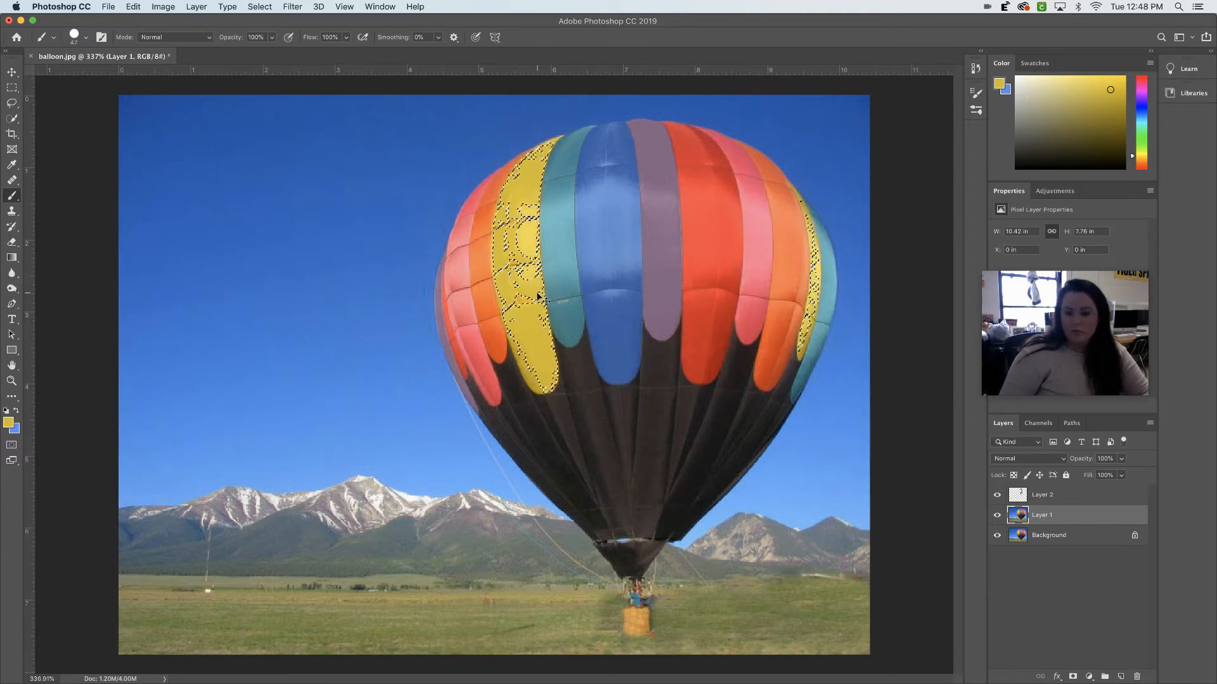
key("super+d")
Brush the yellow over the selected areas on Layer 2, check the result with the photo layers hidden, and deselect
left_click(1057, 498)
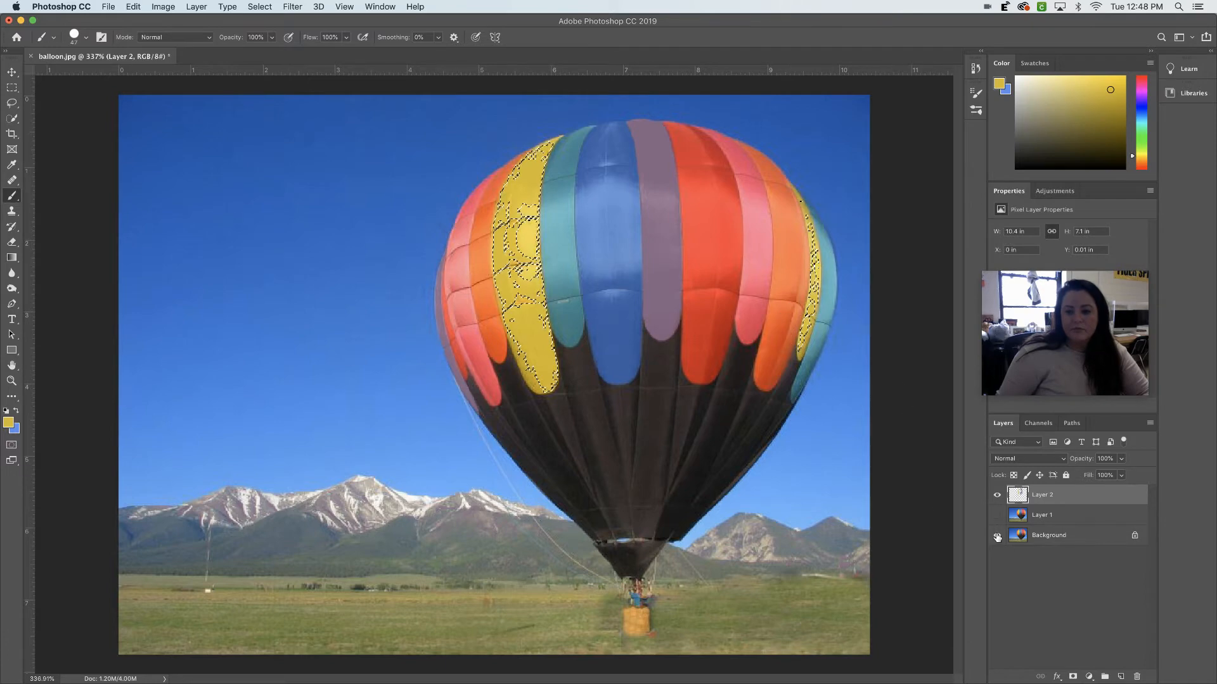
mouse_move(997, 515)
left_mouse_down()
mouse_move(999, 538)
mouse_move(997, 515)
left_mouse_up()
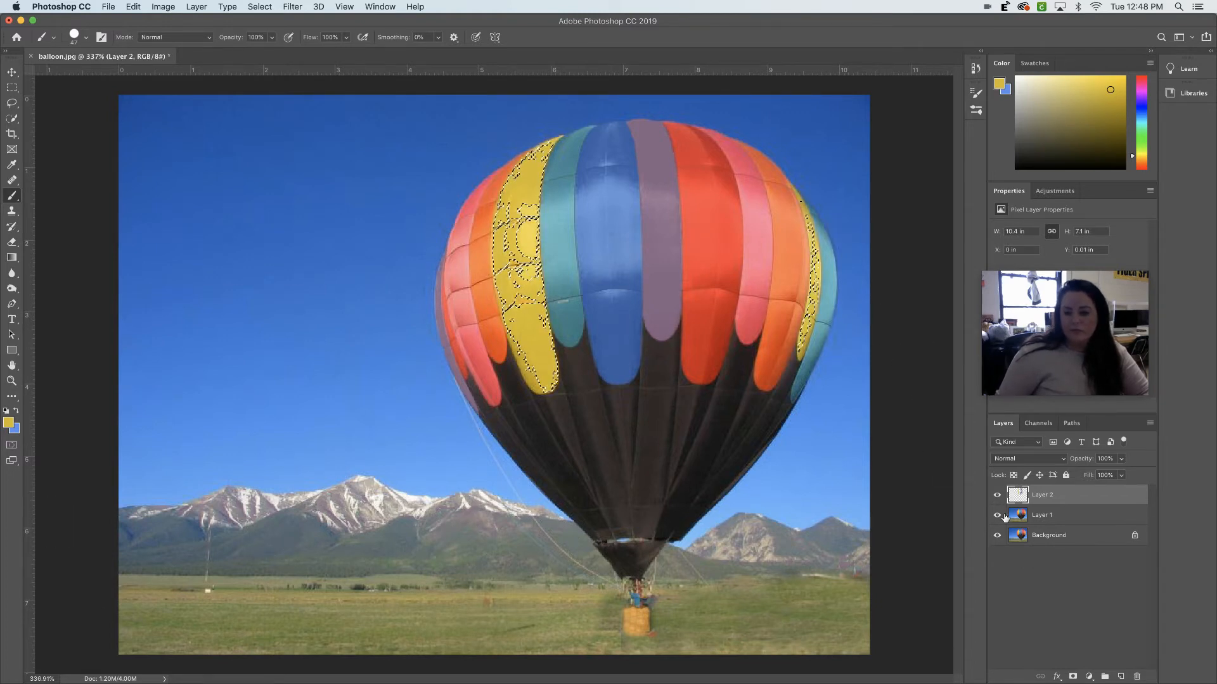
left_click(1046, 516)
key("super+d")
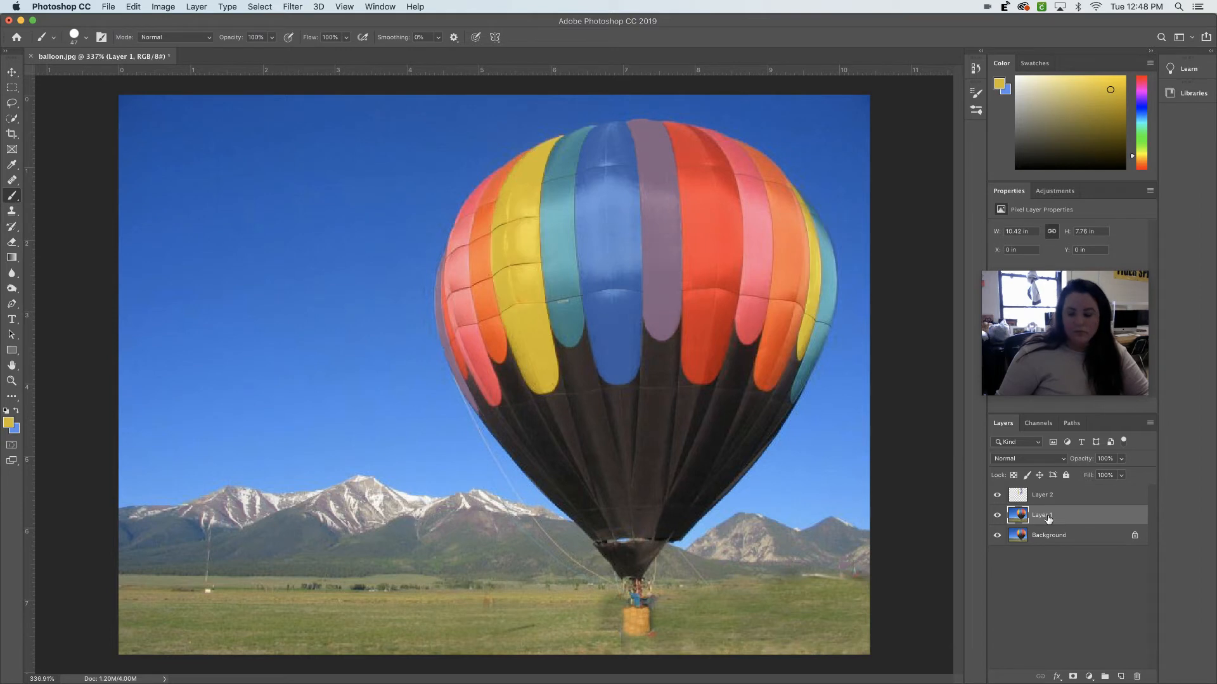
Select the balloon's teal panels on Layer 1 with Color Range, sampling the teal at a fuzziness of 71
left_click(275, 7)
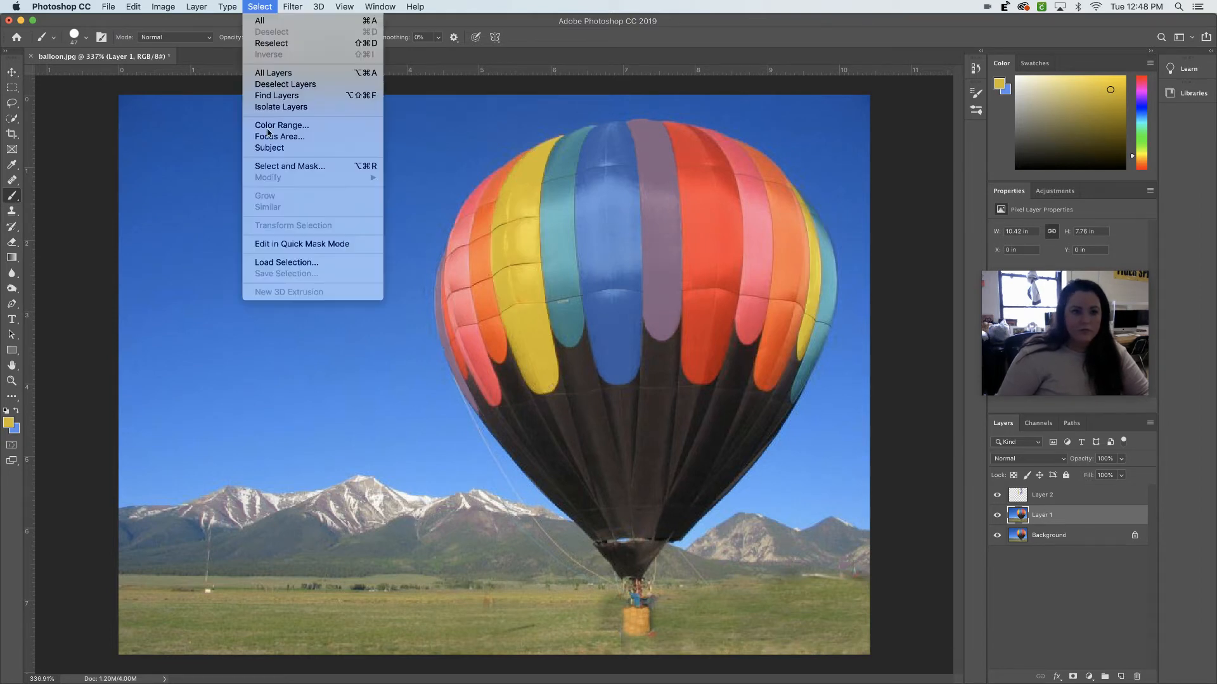
left_click(276, 127)
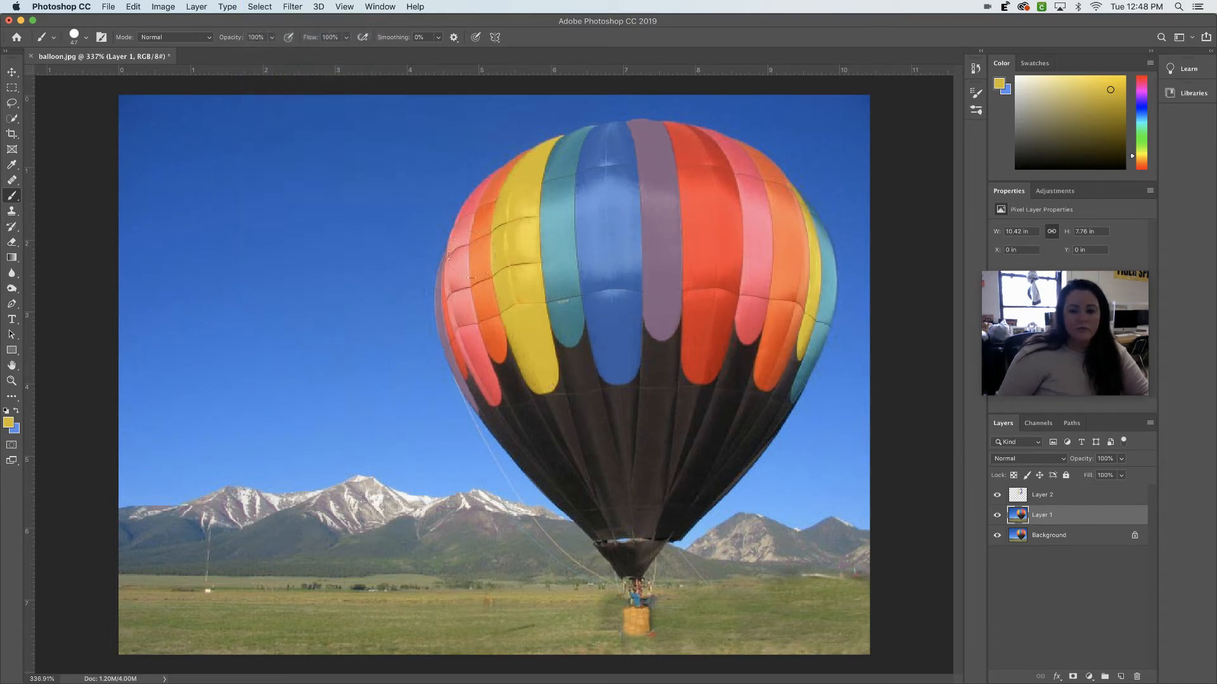
left_click(563, 288)
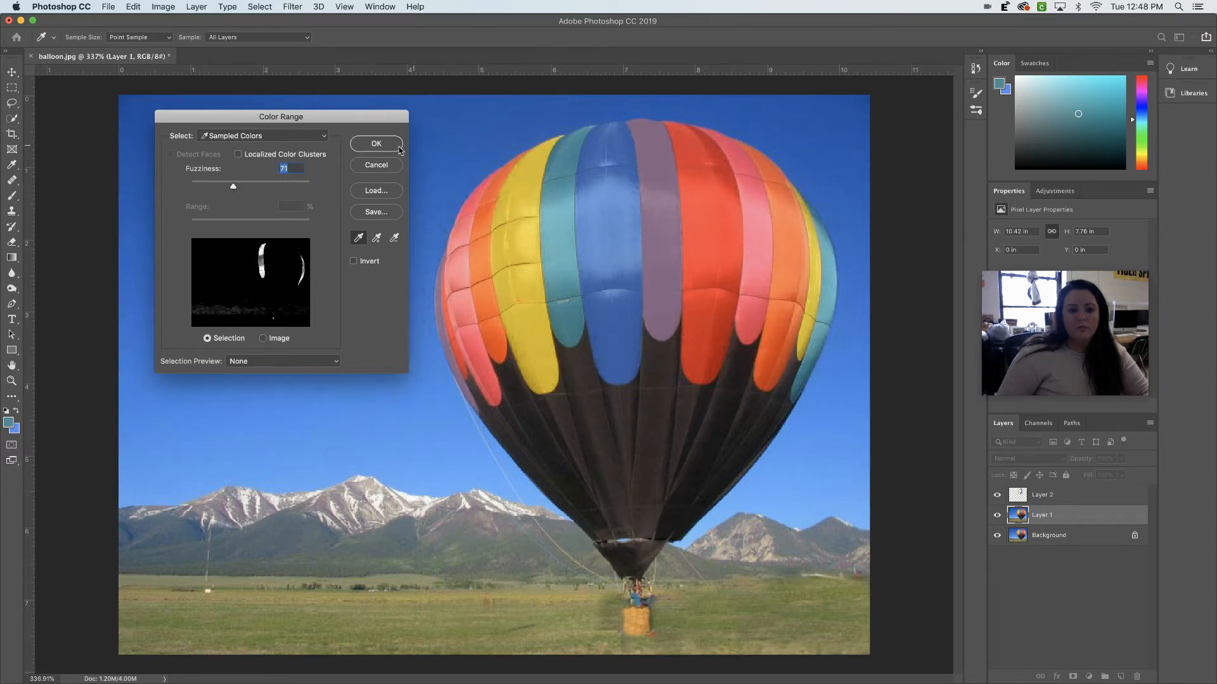
left_click(378, 145)
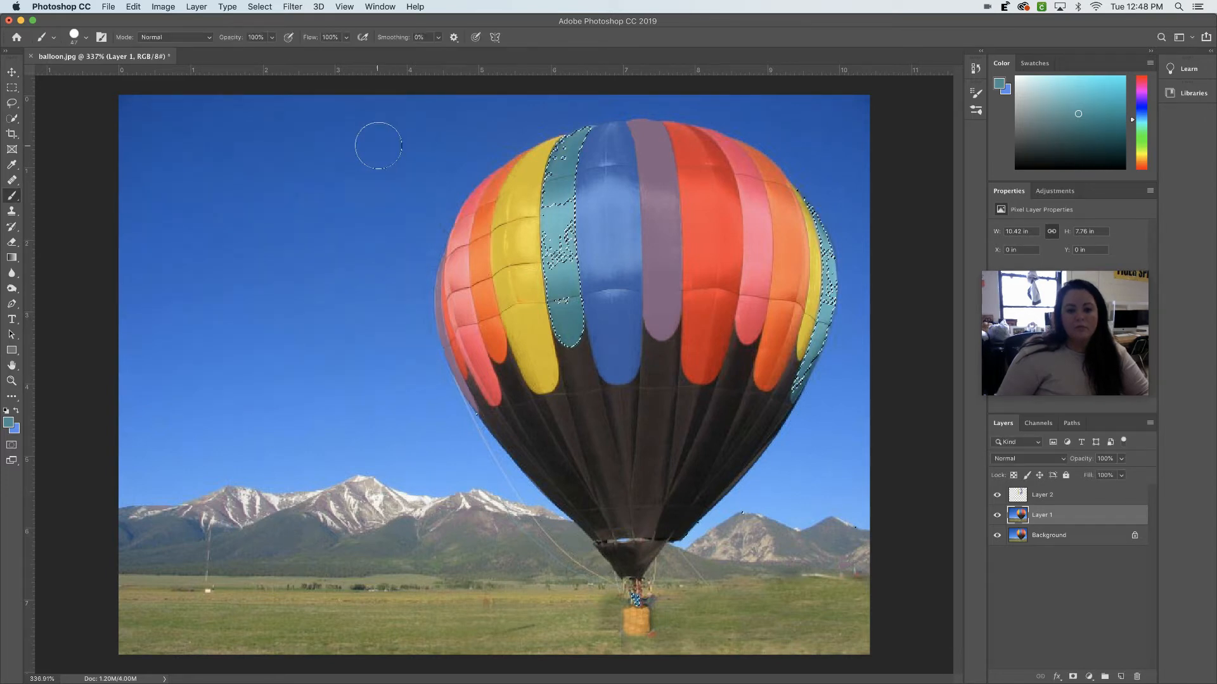
Brush the sampled teal over the selected balloon and landscape areas on Layer 2, deselect, and view the painted layer alone
left_click(1088, 499)
mouse_move(538, 199)
left_mouse_down()
mouse_move(579, 161)
mouse_move(569, 332)
left_mouse_up()
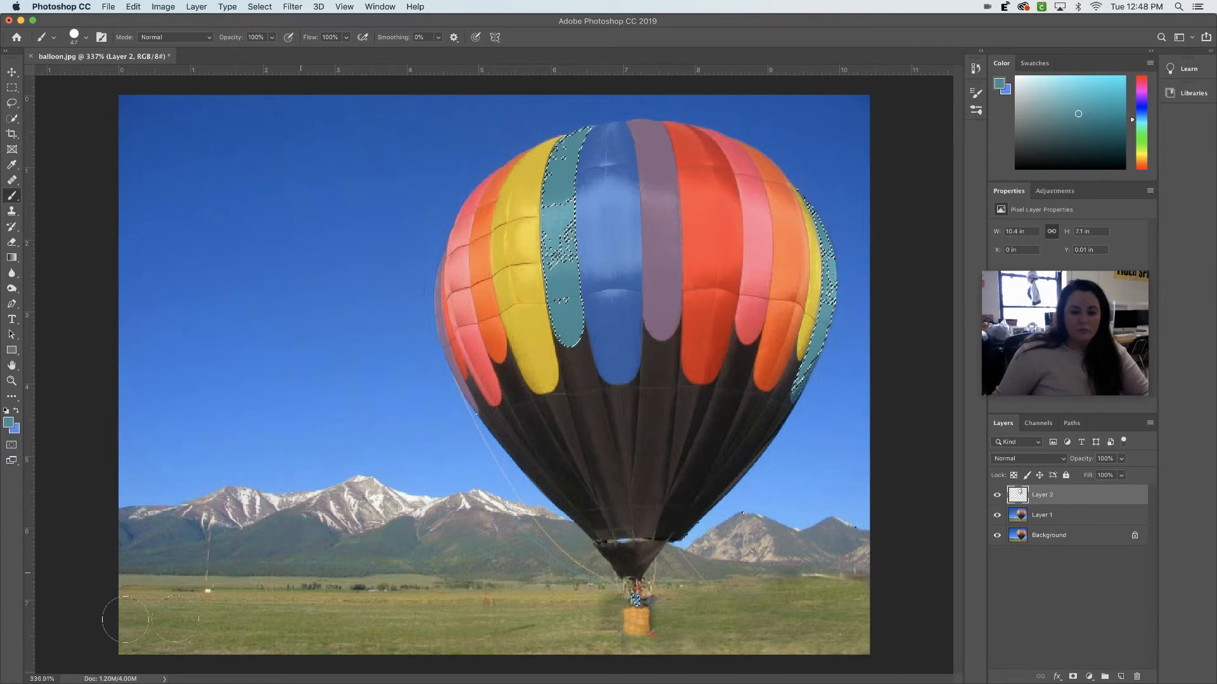
left_click_drag(736, 572, 649, 611)
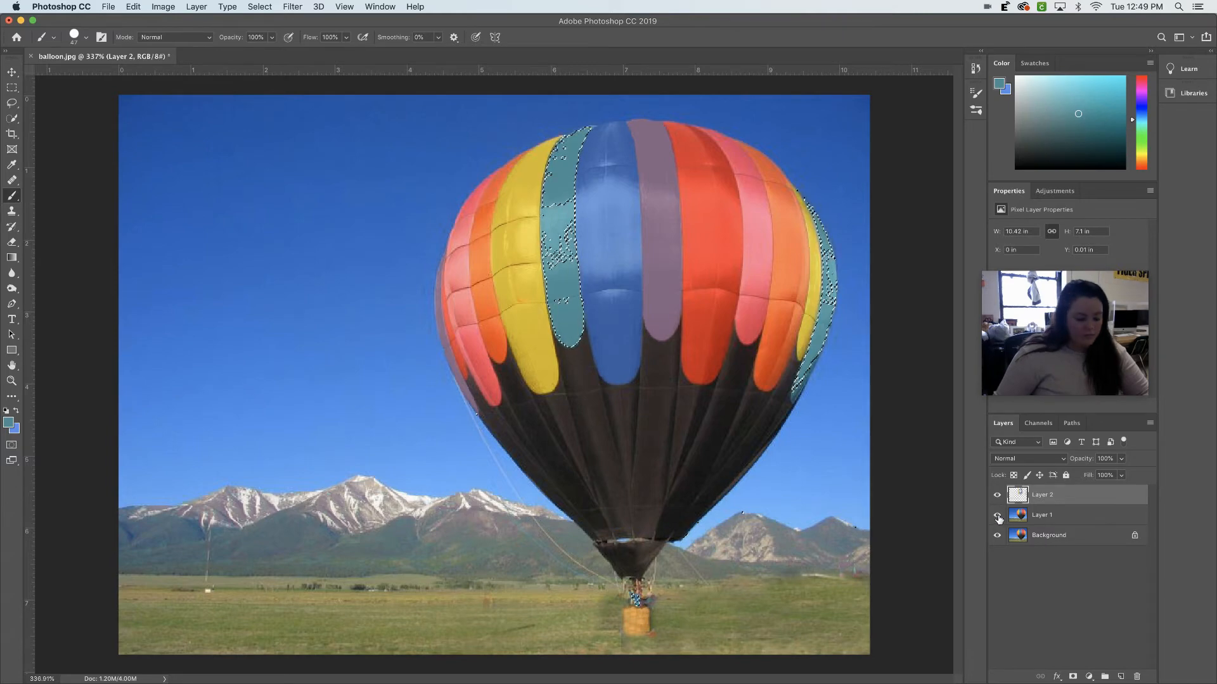
key("super+d")
left_click(997, 535)
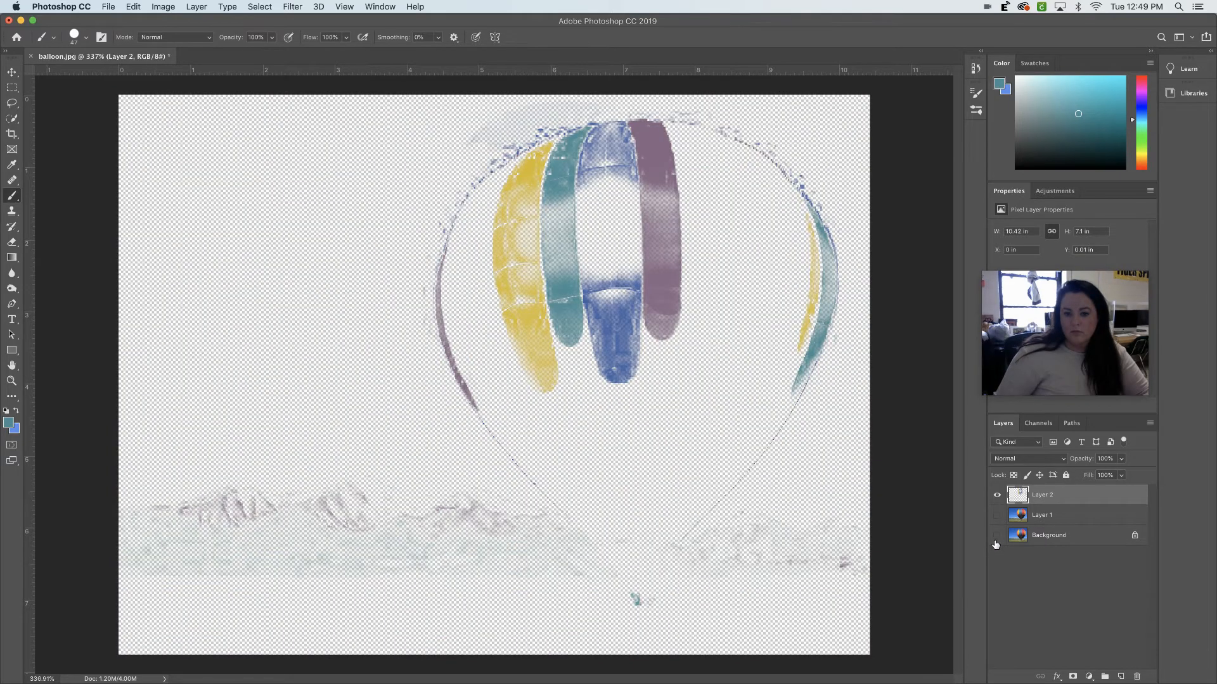
left_click(996, 535)
left_click(997, 515)
Select the balloon's red panels on Layer 1 with Color Range, sampling the red at a fuzziness of 71
left_click(1049, 516)
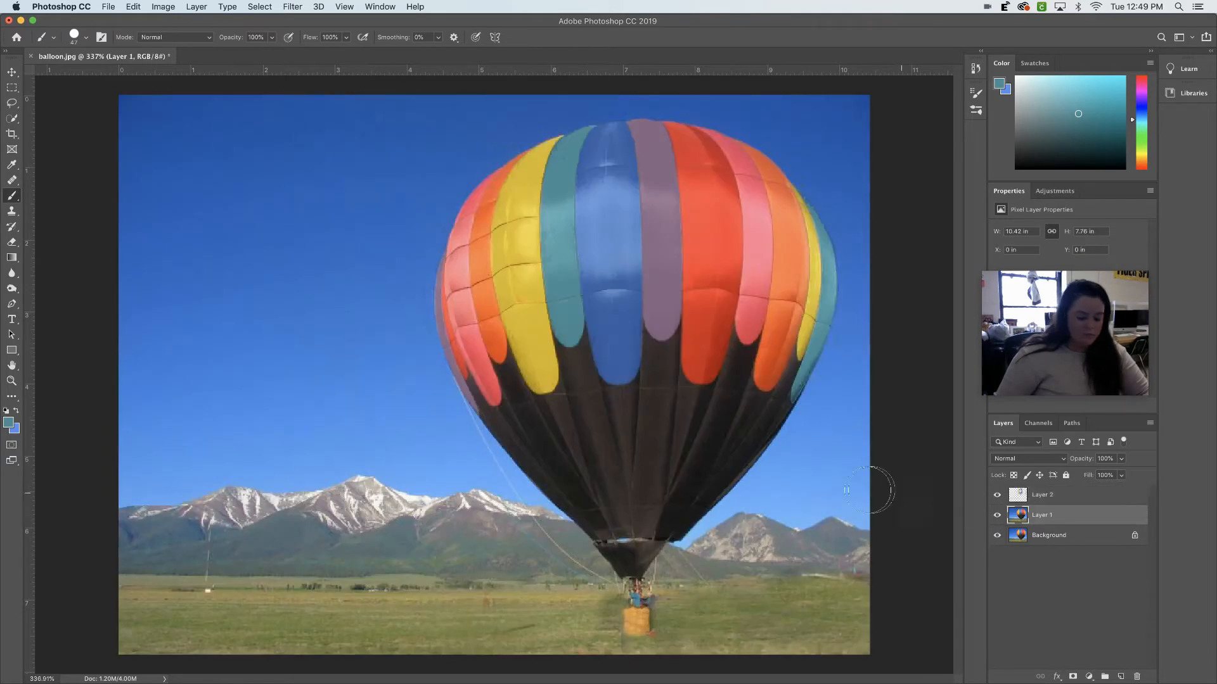
left_click(261, 10)
left_click(271, 154)
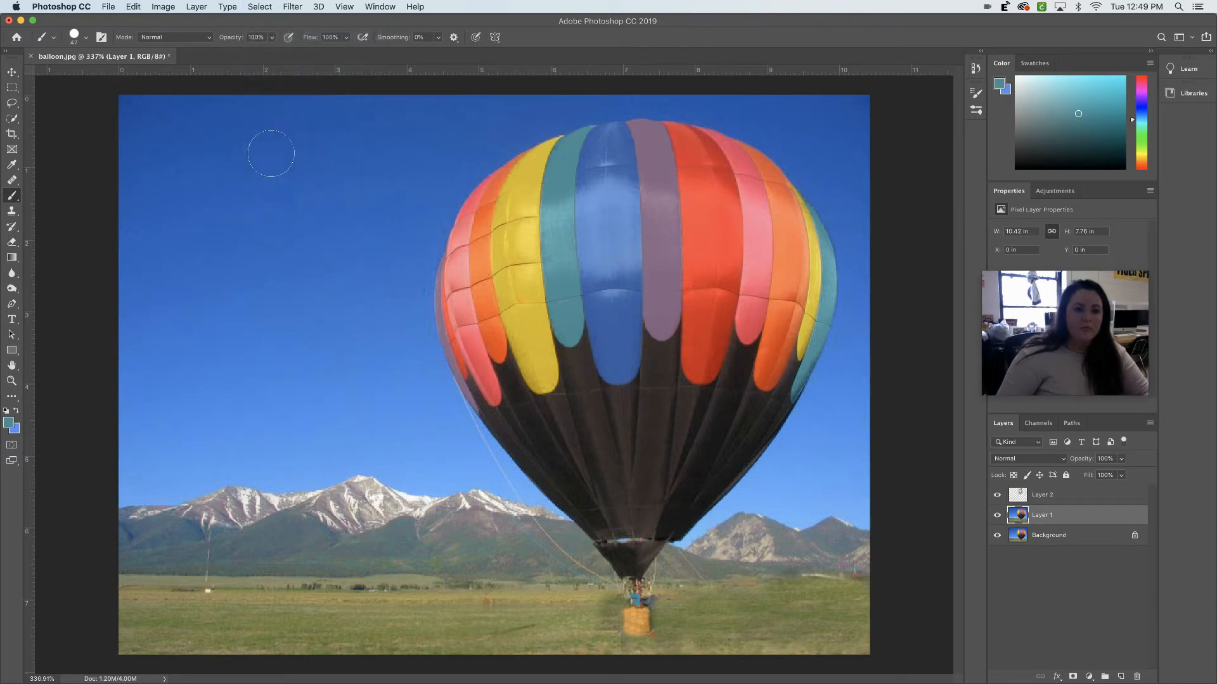
left_click(259, 6)
left_click(272, 123)
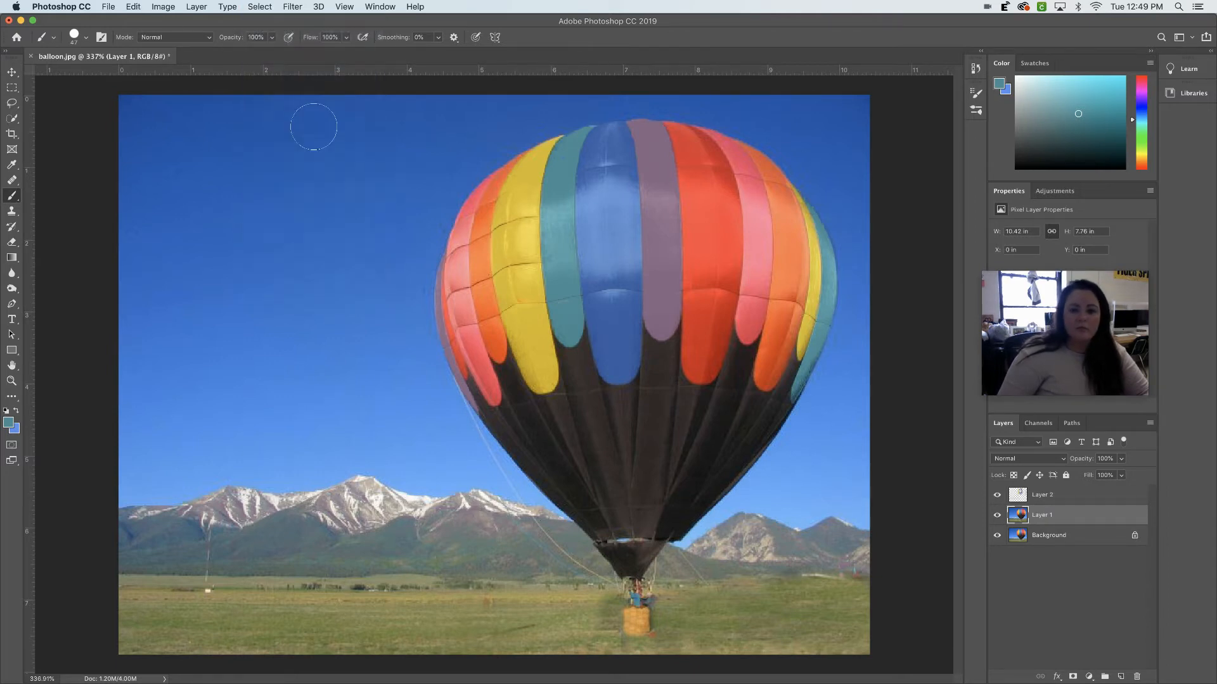
left_click(713, 193)
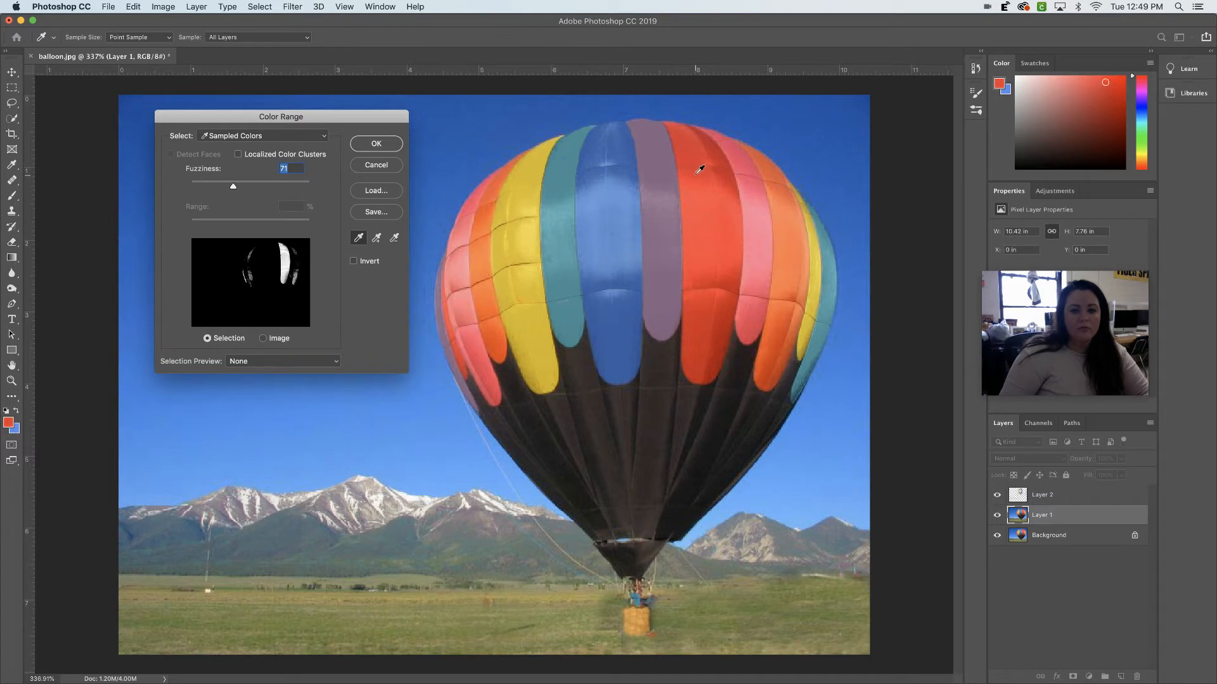
left_click_drag(700, 163, 718, 154)
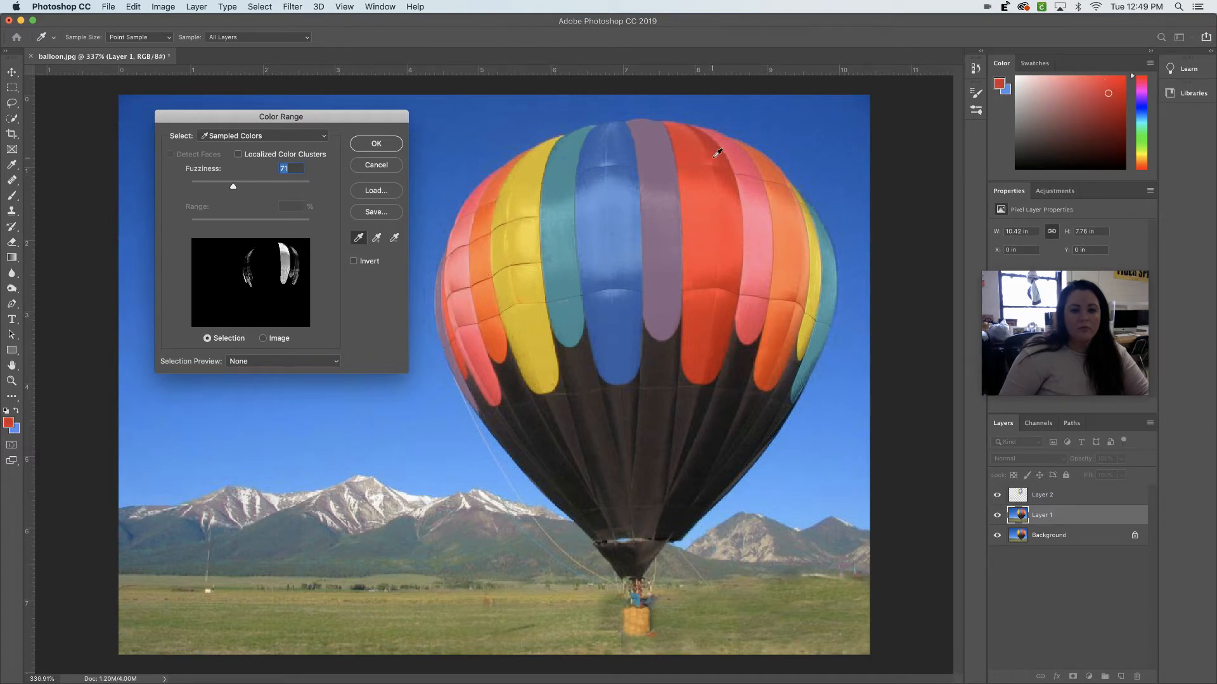
left_click(375, 143)
Brush the sampled red over the selected panels on Layer 2, check the result with the photo layers hidden, and deselect
key("b")
left_click(1065, 496)
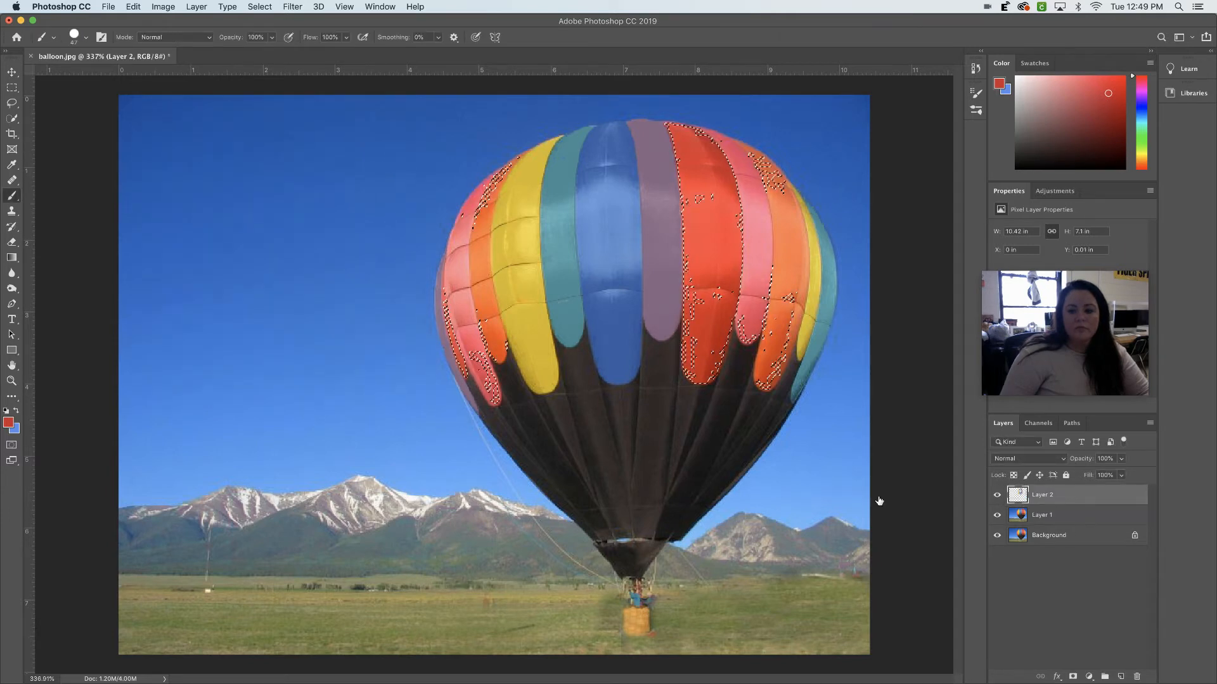
mouse_move(697, 370)
left_mouse_down()
mouse_move(714, 344)
mouse_move(710, 238)
mouse_move(695, 262)
mouse_move(717, 337)
mouse_move(704, 176)
mouse_move(691, 192)
mouse_move(729, 197)
mouse_move(723, 166)
mouse_move(708, 392)
left_mouse_up()
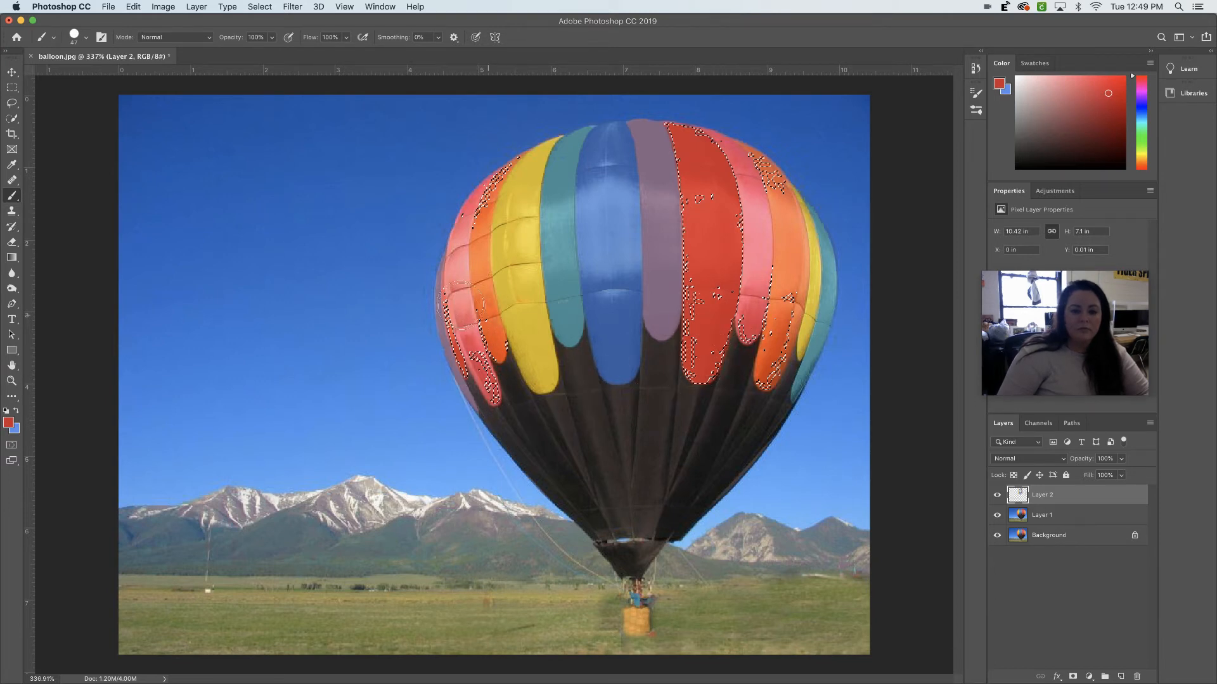
left_click_drag(439, 336, 511, 145)
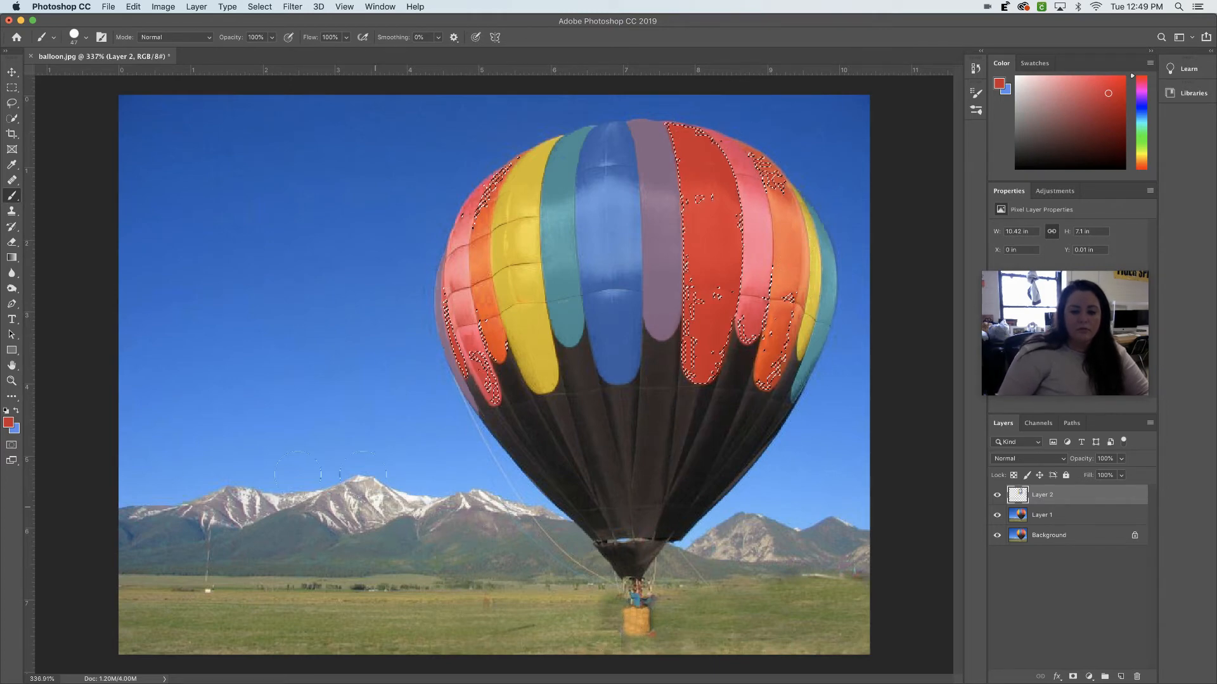
left_click(997, 515)
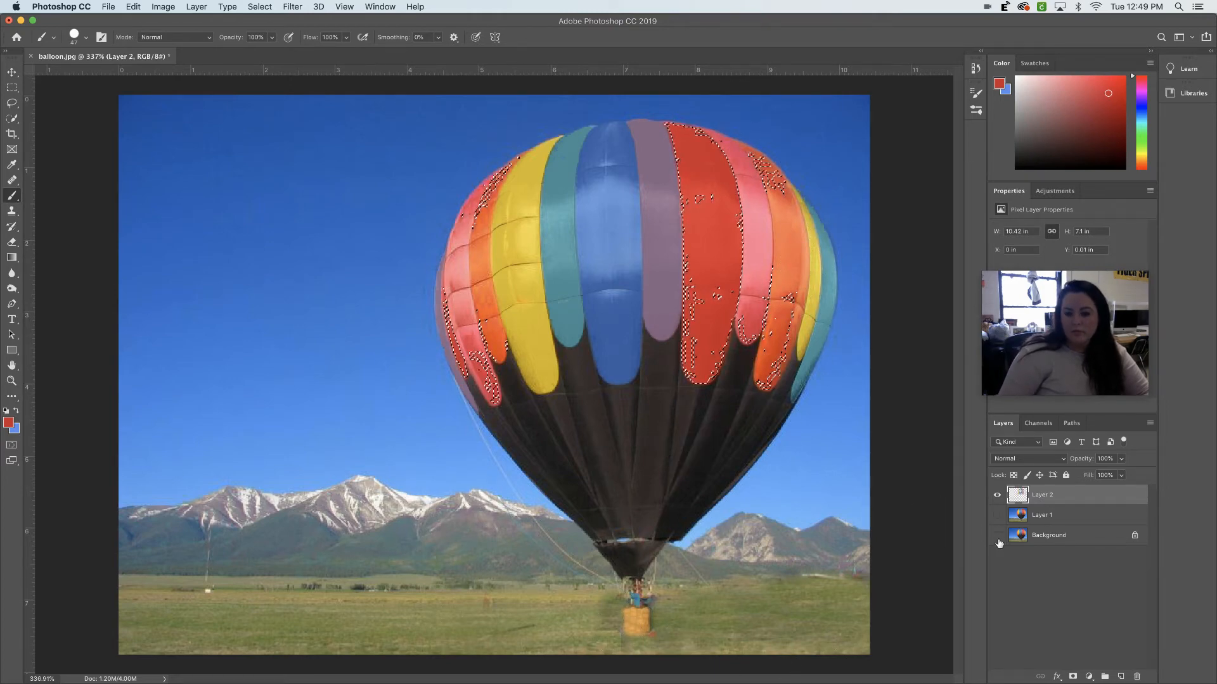
left_click(996, 536)
left_click(997, 536)
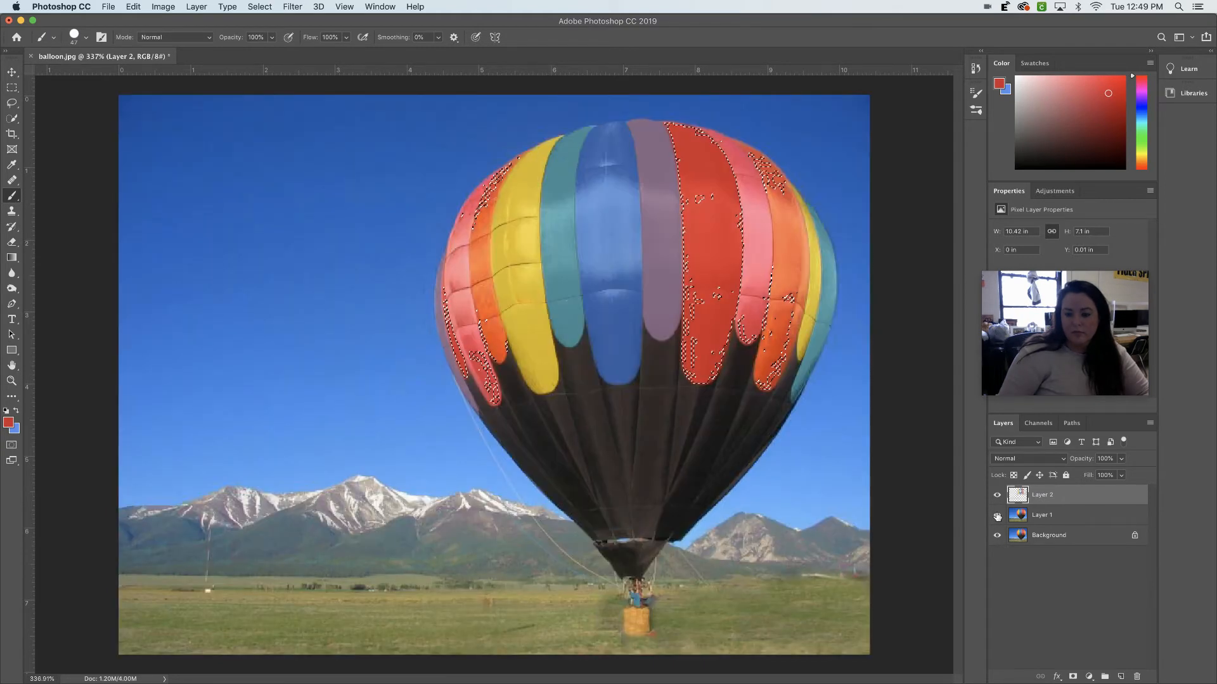
left_click(997, 516)
Select the dark blue upper sky on Layer 1 with Color Range, sampling the sky and lowering the fuzziness to about 50
left_click(1022, 521)
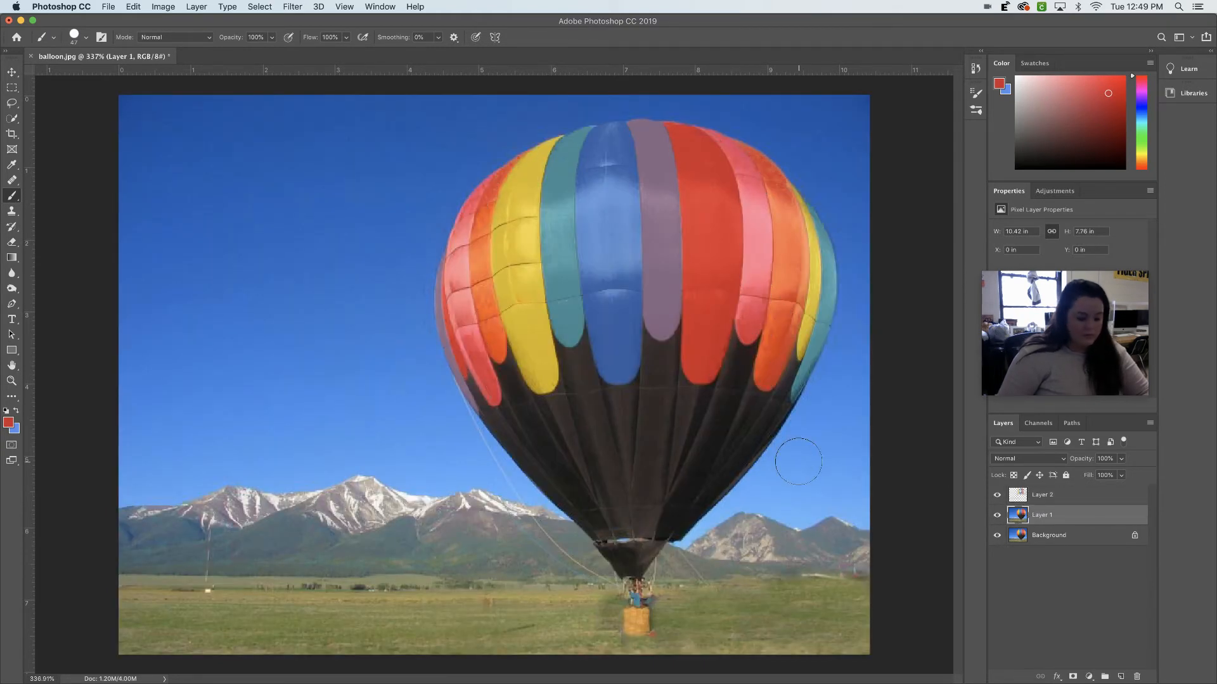
key("i")
left_click(260, 7)
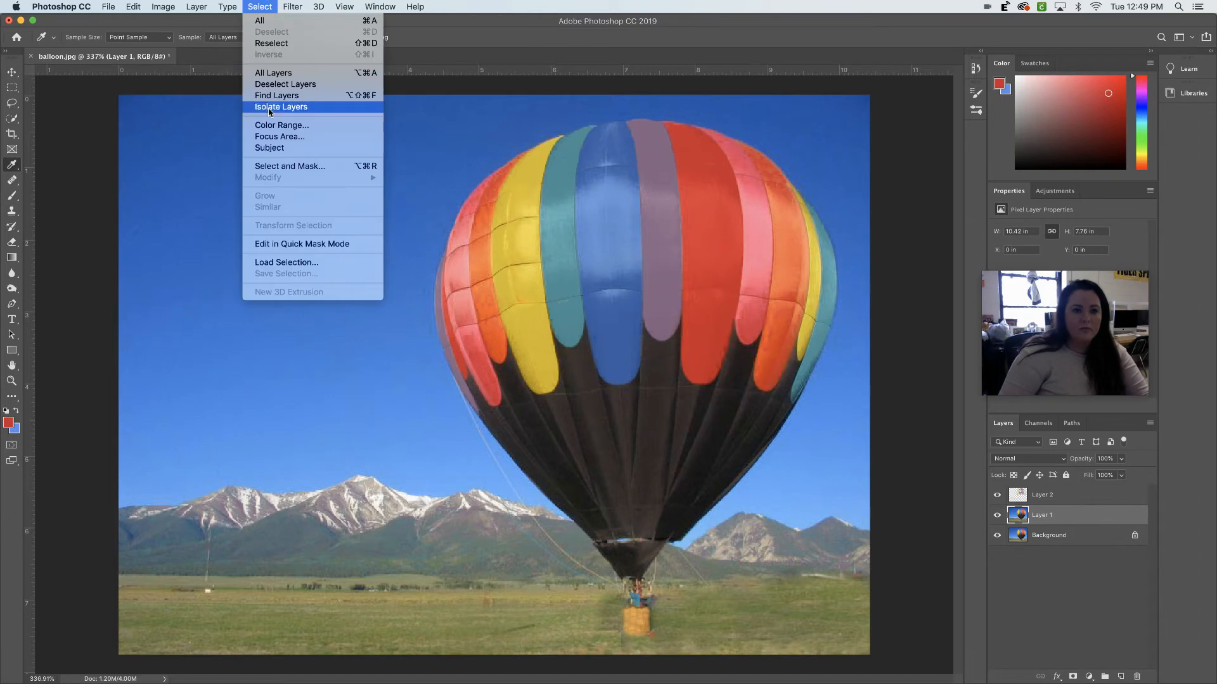
left_click(279, 126)
left_click(392, 157)
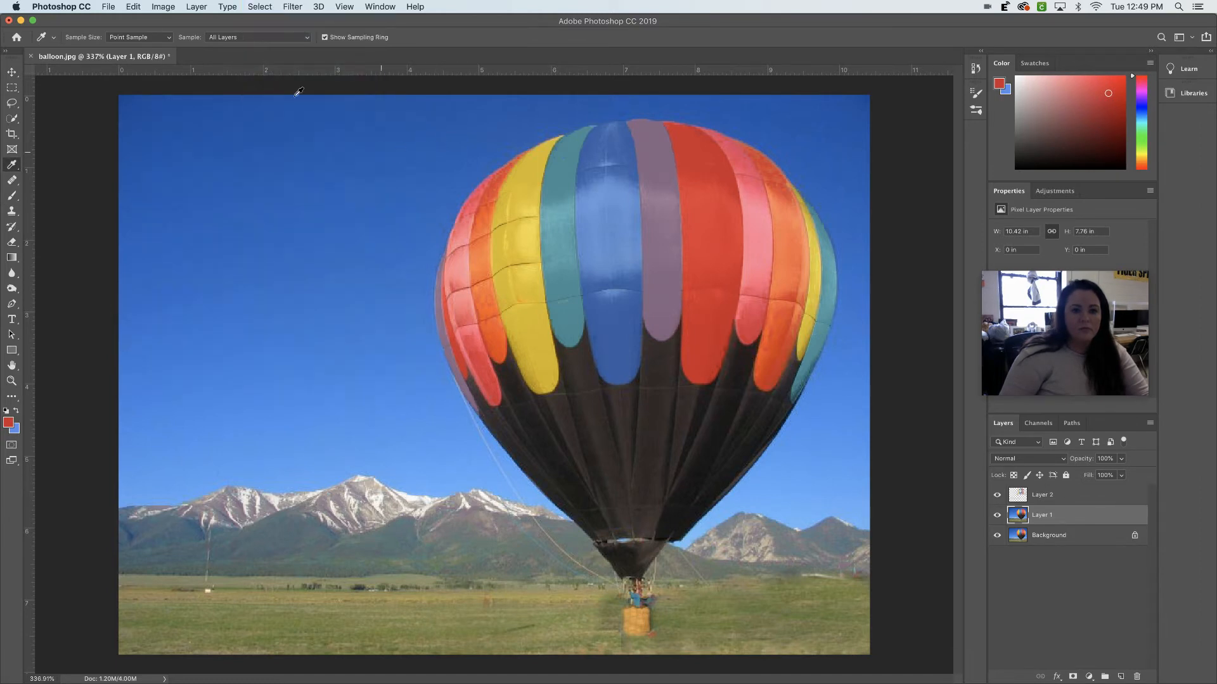
left_click(259, 7)
left_click(278, 127)
left_click_drag(397, 125, 344, 188)
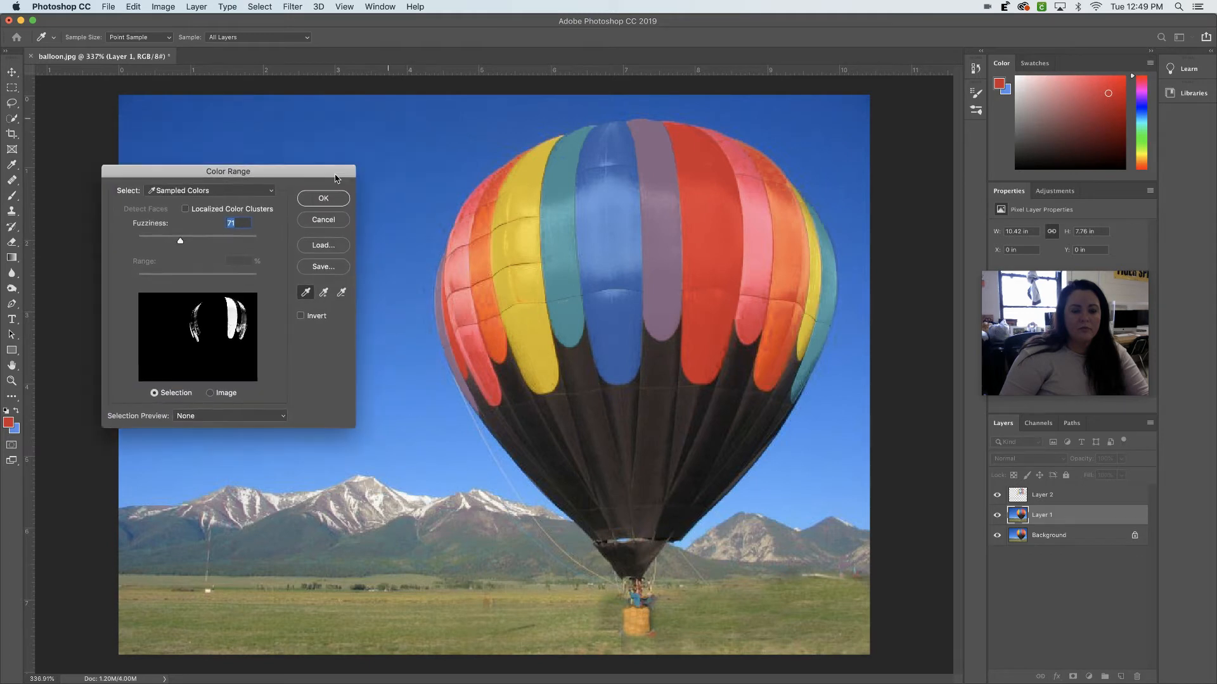
left_click(409, 135)
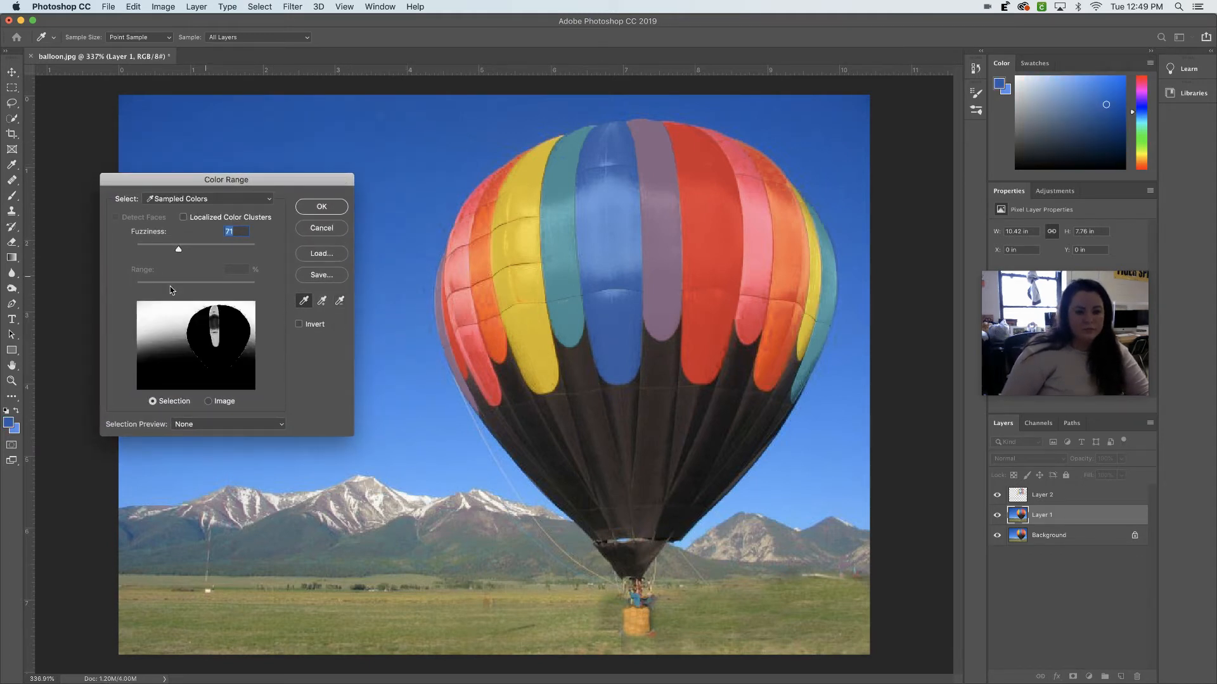
left_click_drag(178, 253, 166, 250)
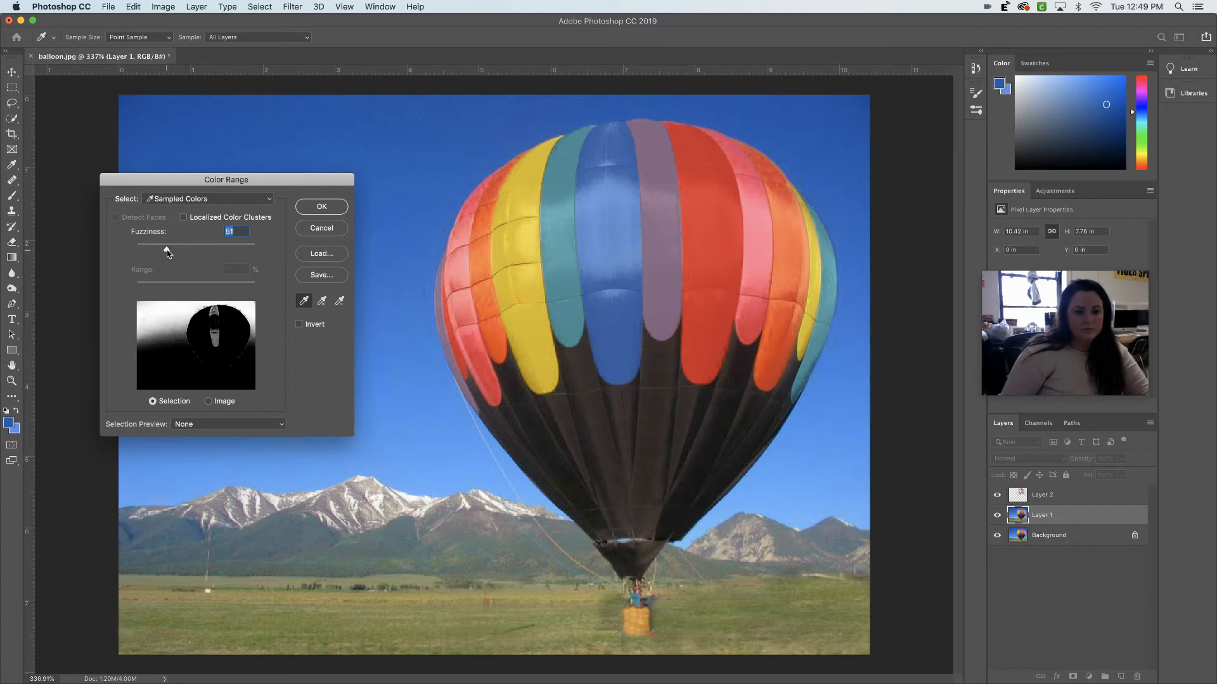
left_click(317, 209)
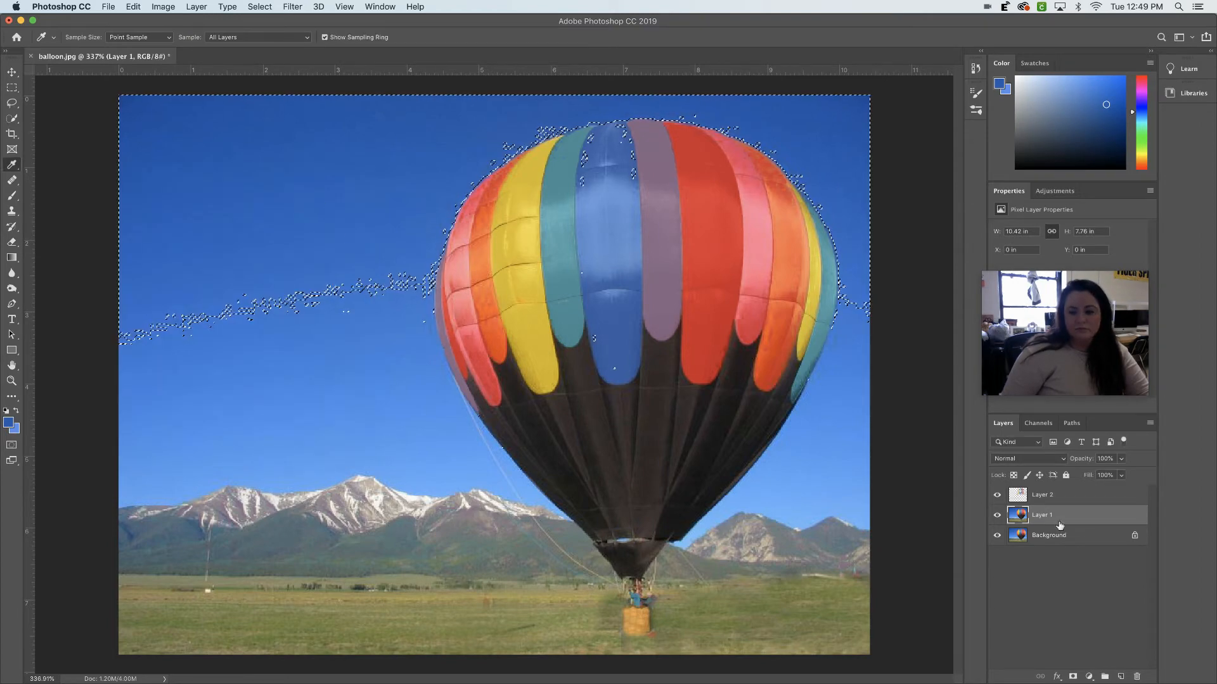
Brush the dark blue over the selected sky on Layer 2 with the brush enlarged to 137 pixels, and deselect
left_click(1050, 502)
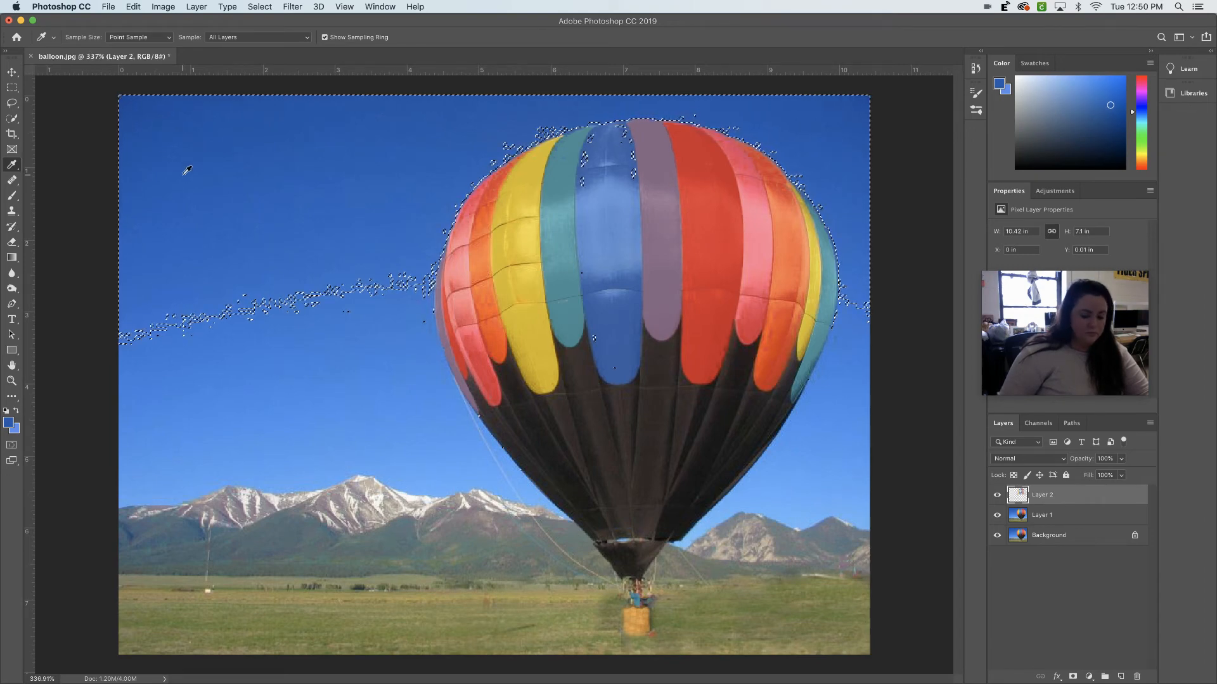
key("b")
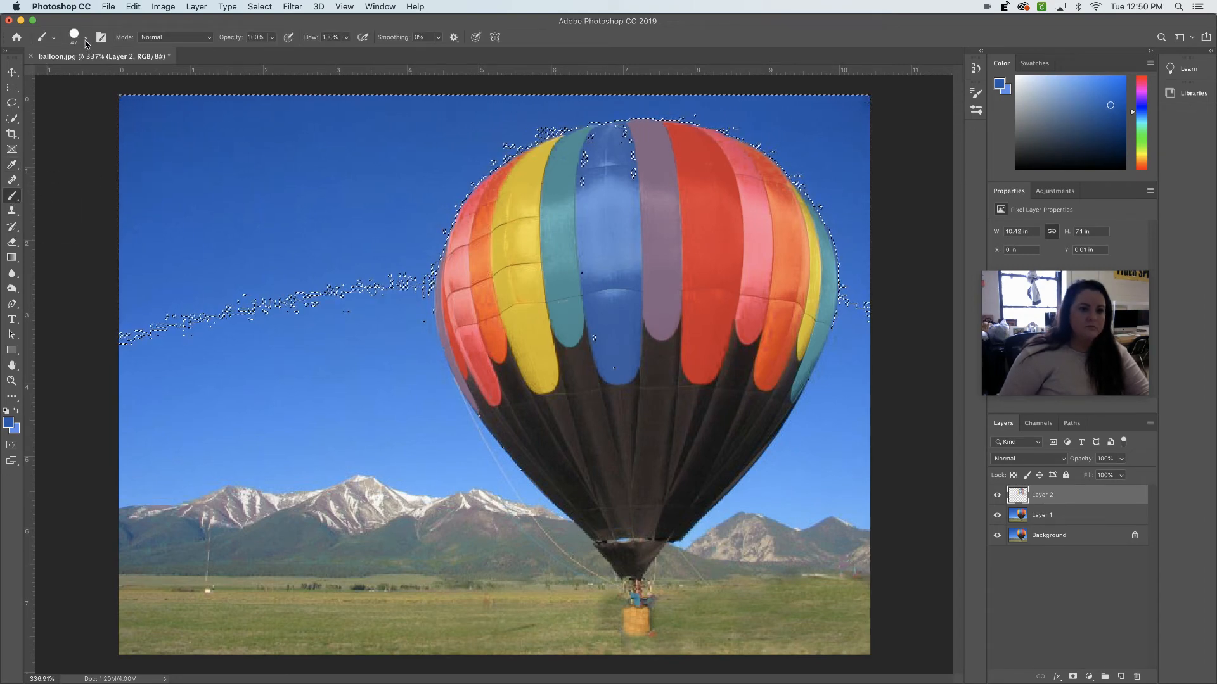
right_click(101, 80)
left_click_drag(102, 75, 112, 77)
mouse_move(345, 164)
left_mouse_down()
mouse_move(195, 207)
mouse_move(261, 296)
mouse_move(267, 109)
left_mouse_up()
left_click_drag(86, 348, 608, 2)
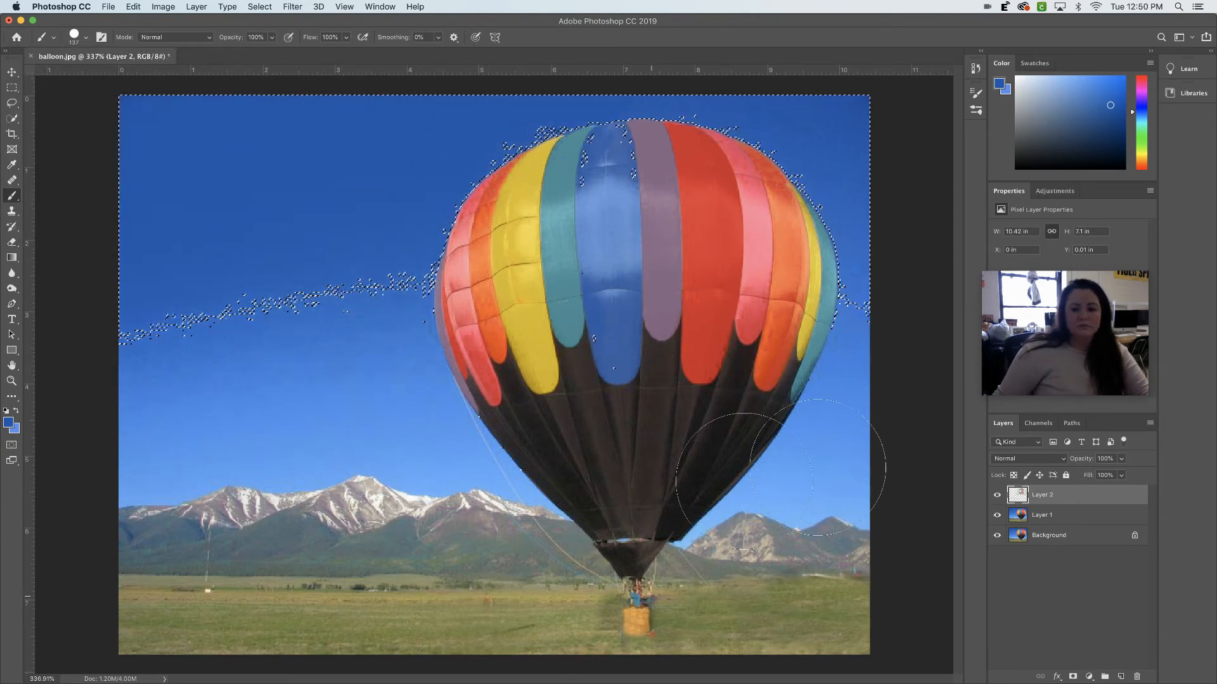
left_click_drag(820, 347, 828, 178)
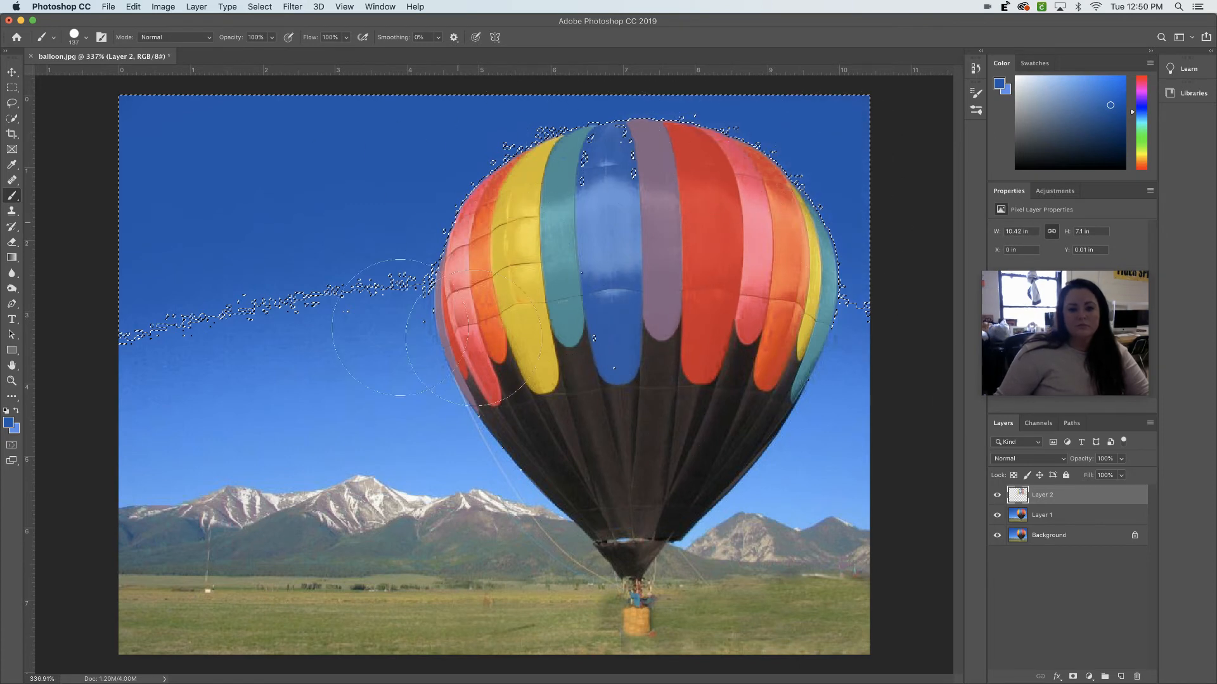
left_click_drag(405, 513, 272, 330)
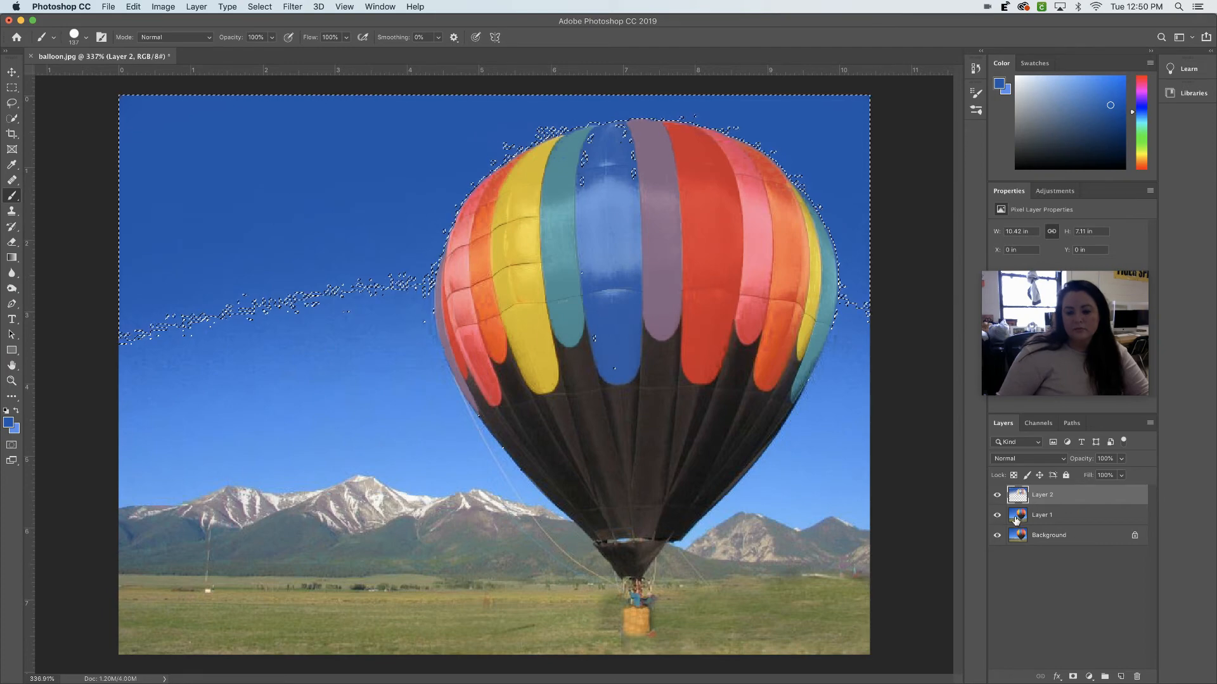
key("super+d")
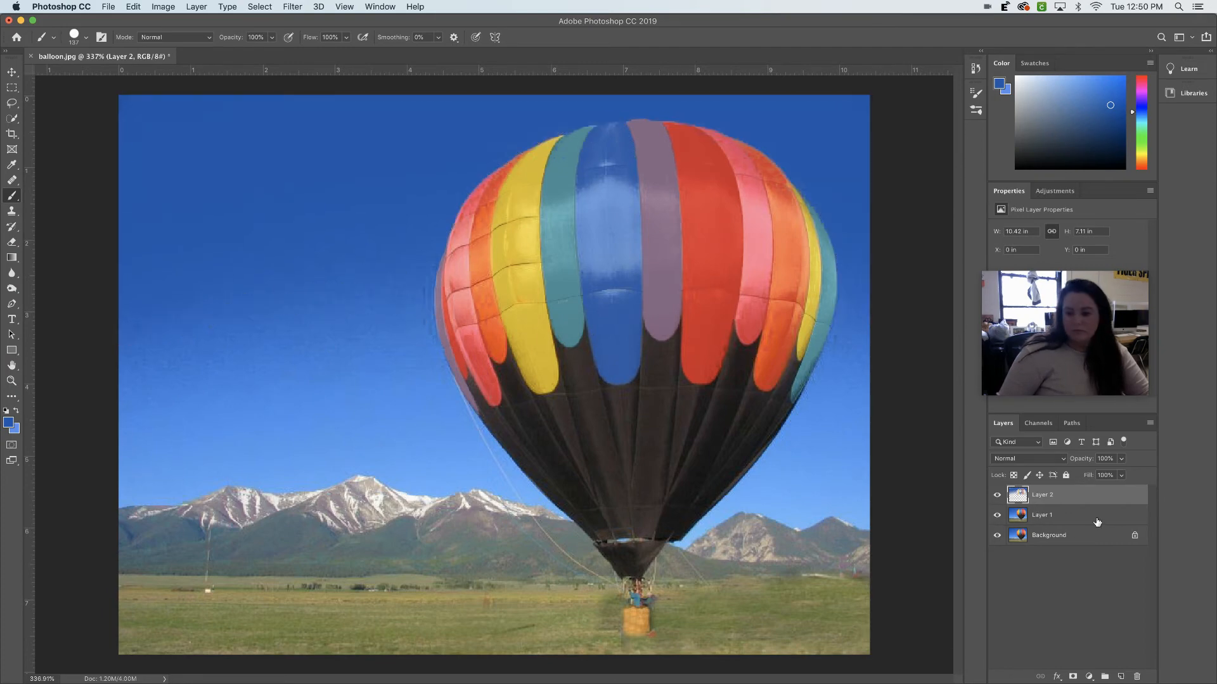
Select the lighter blue middle band of the sky on Layer 1 with Color Range at a fuzziness of 50
left_click(1040, 515)
key("i")
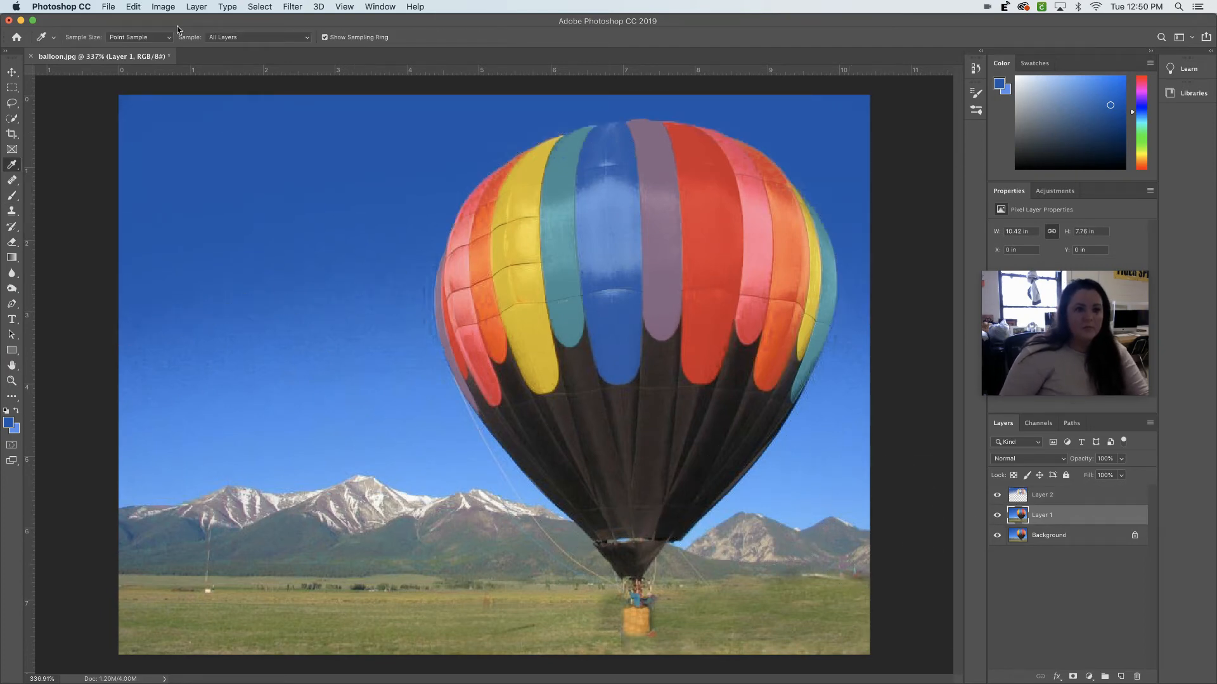
left_click(258, 7)
left_click(280, 127)
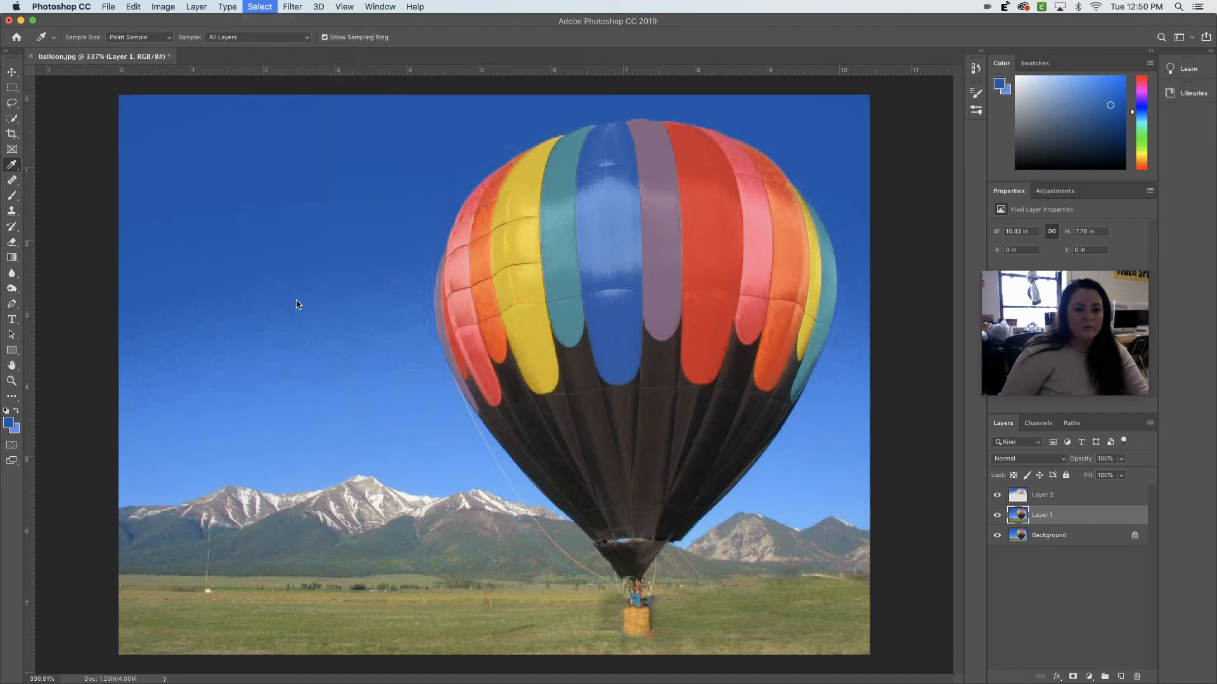
left_click(402, 387)
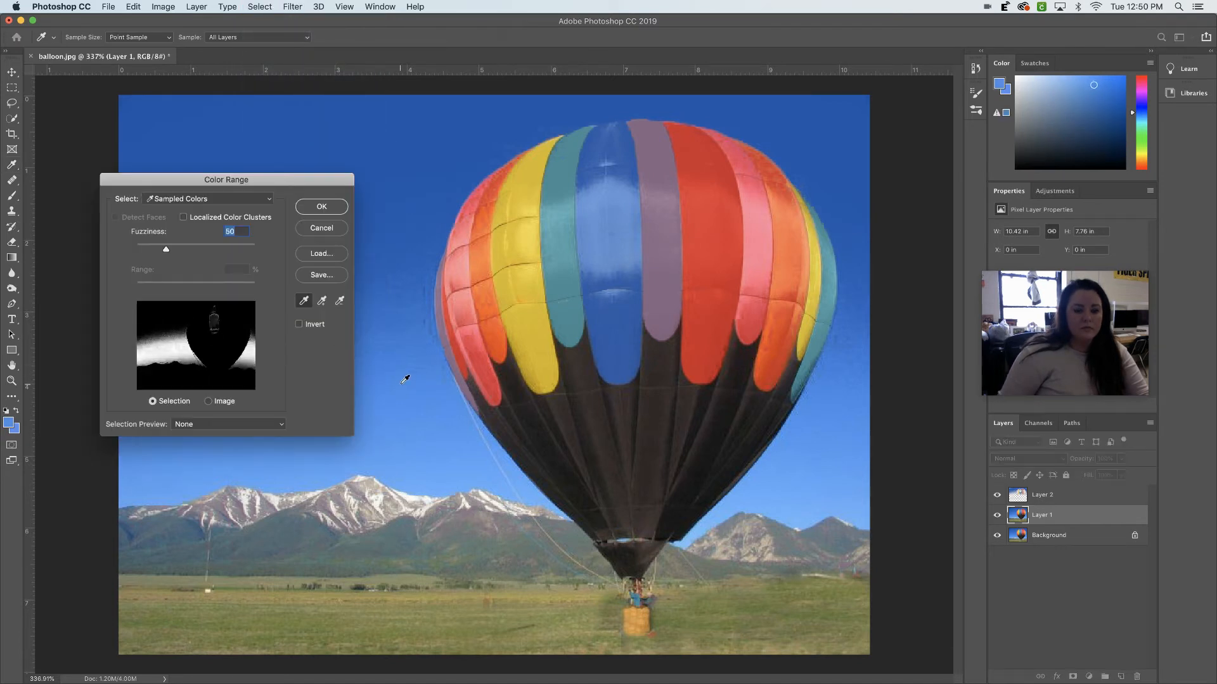
left_click_drag(405, 379, 403, 351)
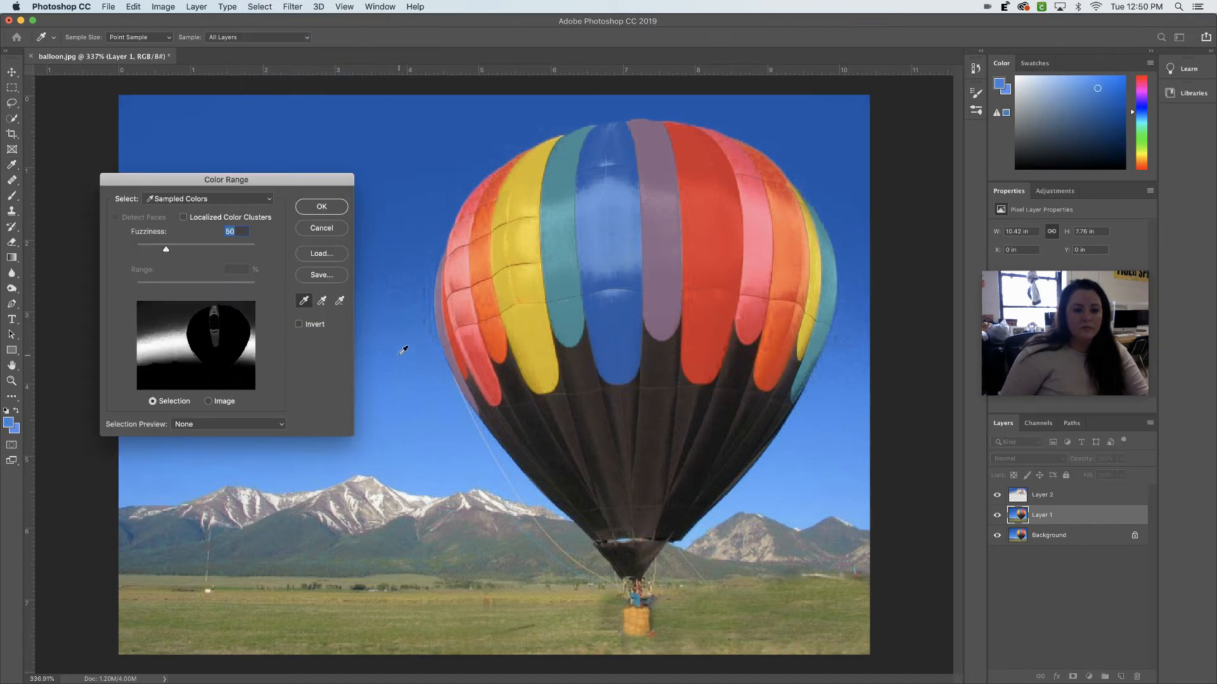
left_click(320, 207)
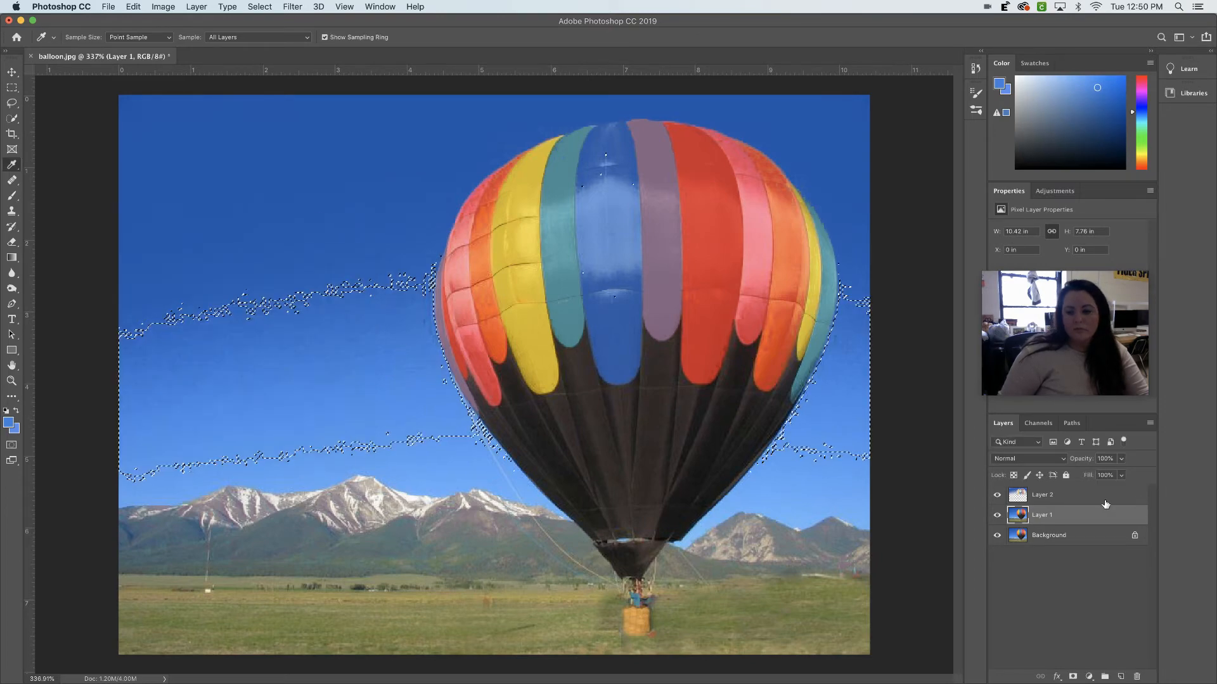
Brush the lighter blue over the selected sky band on Layer 2, check the result with the photo layers hidden, and deselect
left_click(1039, 495)
key("b")
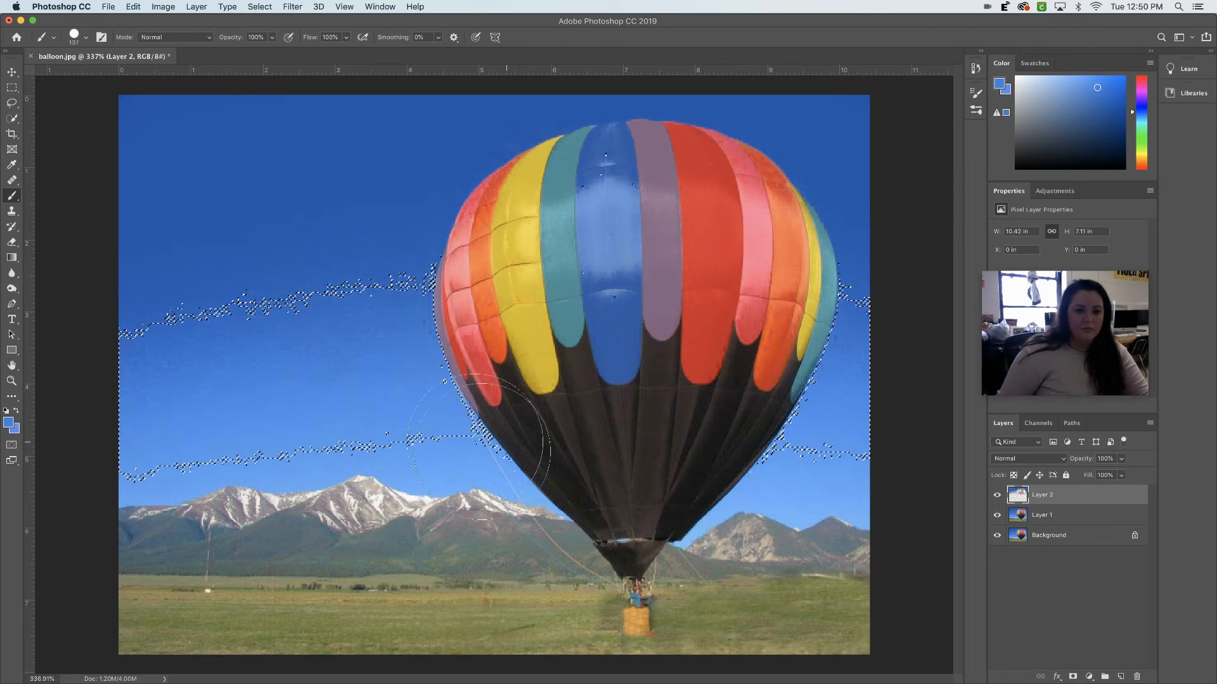
mouse_move(466, 380)
left_mouse_down()
mouse_move(417, 342)
mouse_move(376, 282)
mouse_move(157, 409)
mouse_move(259, 248)
mouse_move(268, 496)
mouse_move(441, 358)
mouse_move(638, 81)
mouse_move(869, 272)
mouse_move(815, 489)
mouse_move(546, 500)
left_mouse_up()
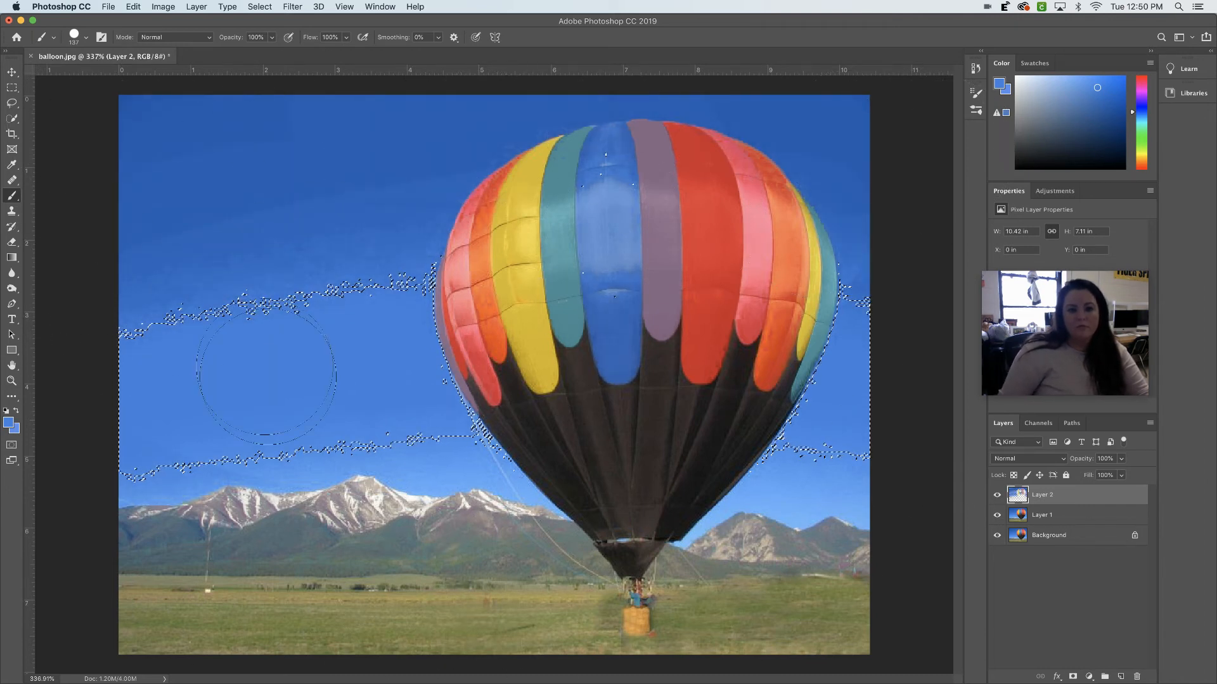
left_click_drag(997, 535, 996, 518)
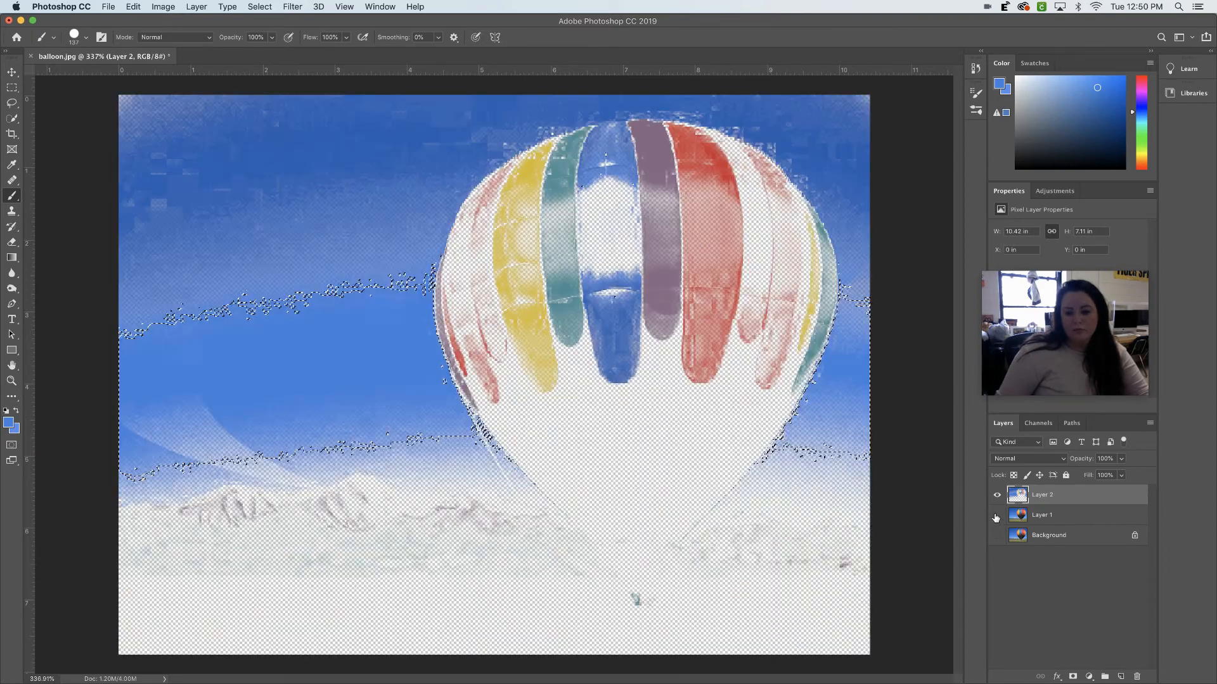
left_click(997, 515)
left_click(997, 552)
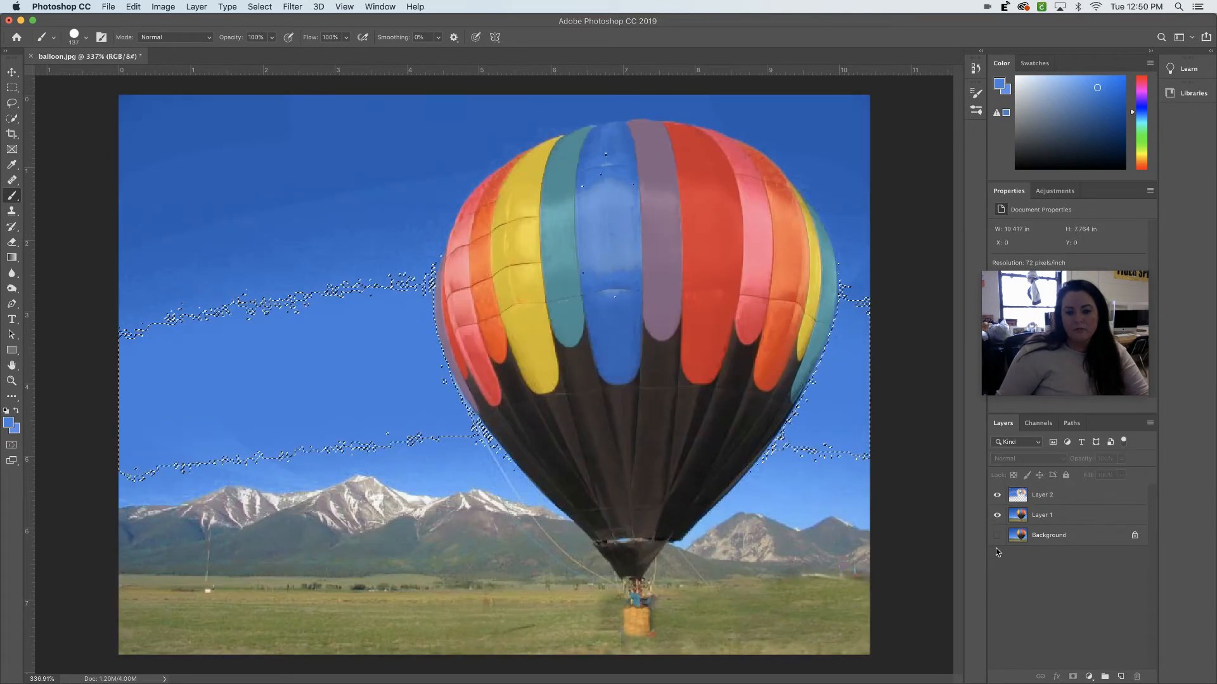
left_click(997, 536)
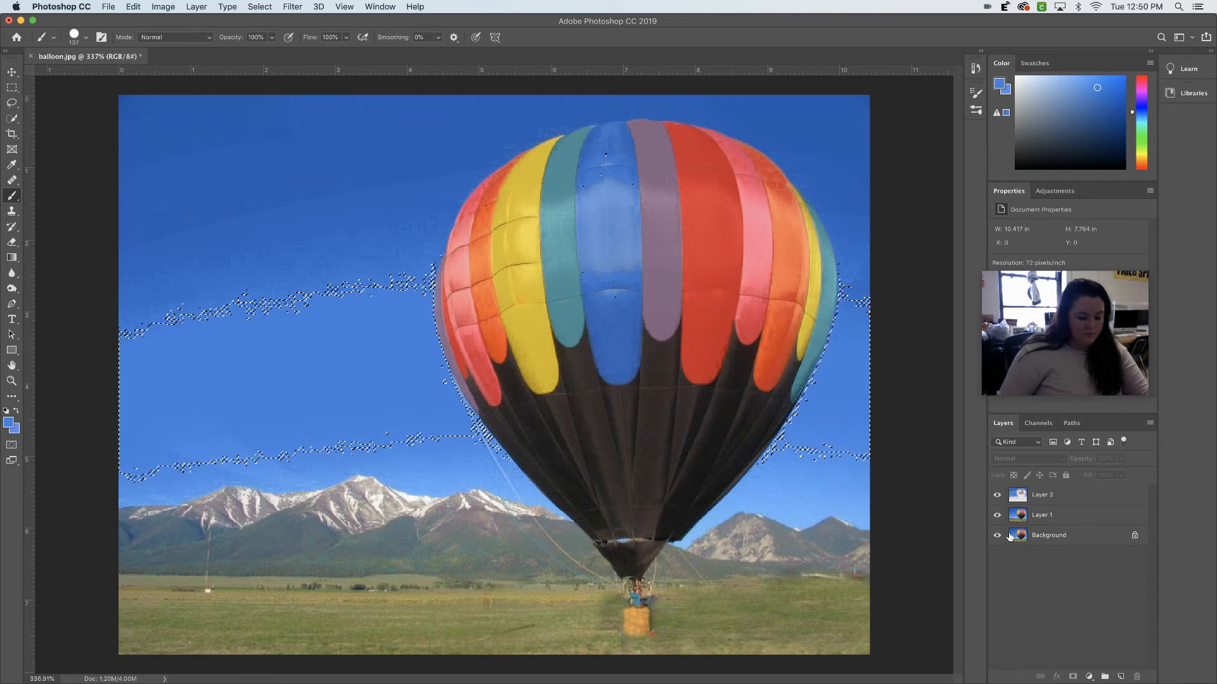
key("super+d")
Select the black lower part of the balloon on Layer 1 with Color Range, lowering the fuzziness to 35
left_click(1044, 523)
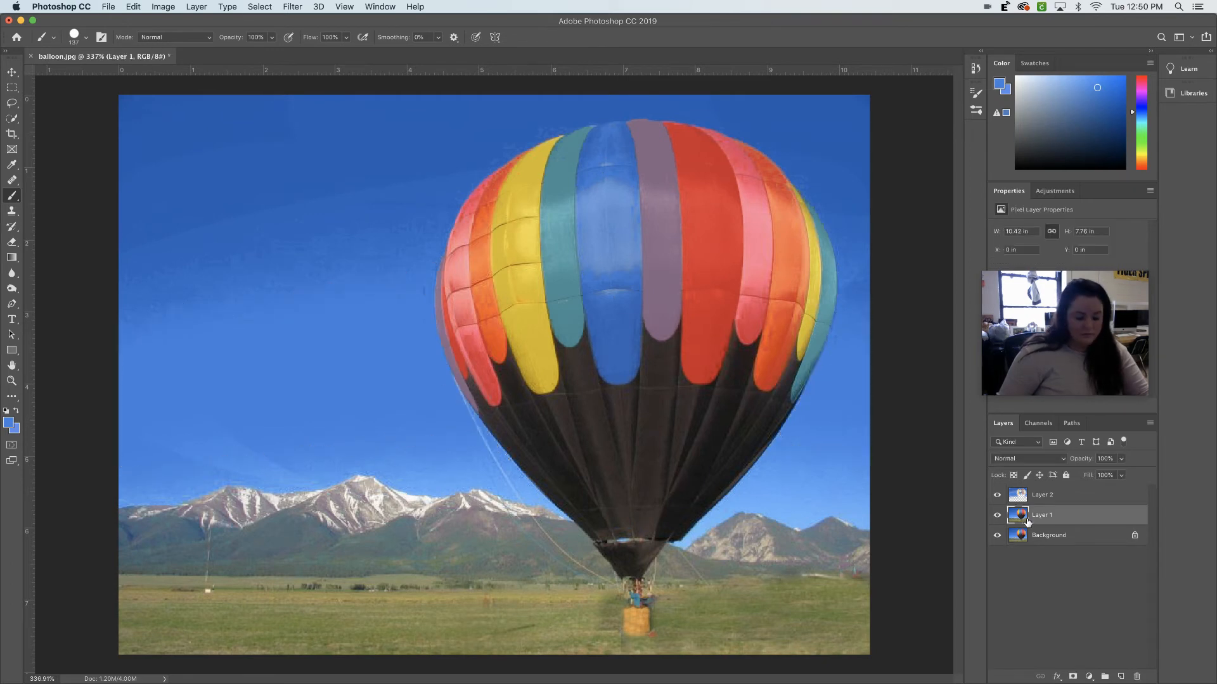
left_click(257, 7)
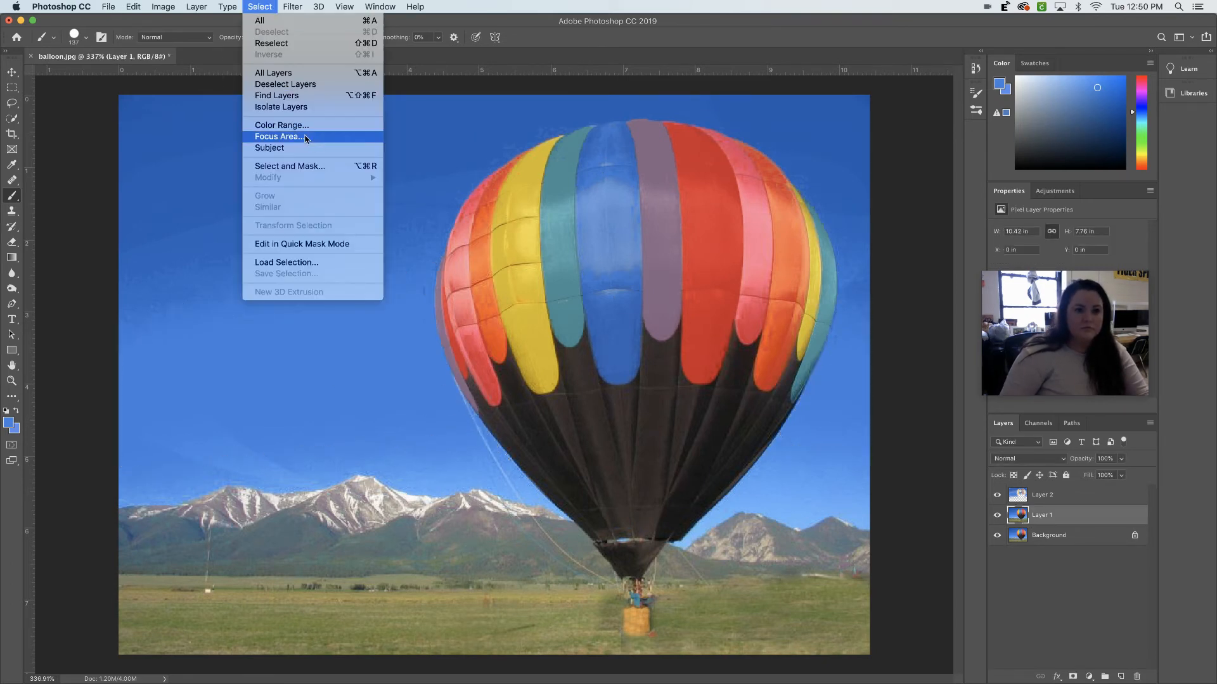
left_click(298, 124)
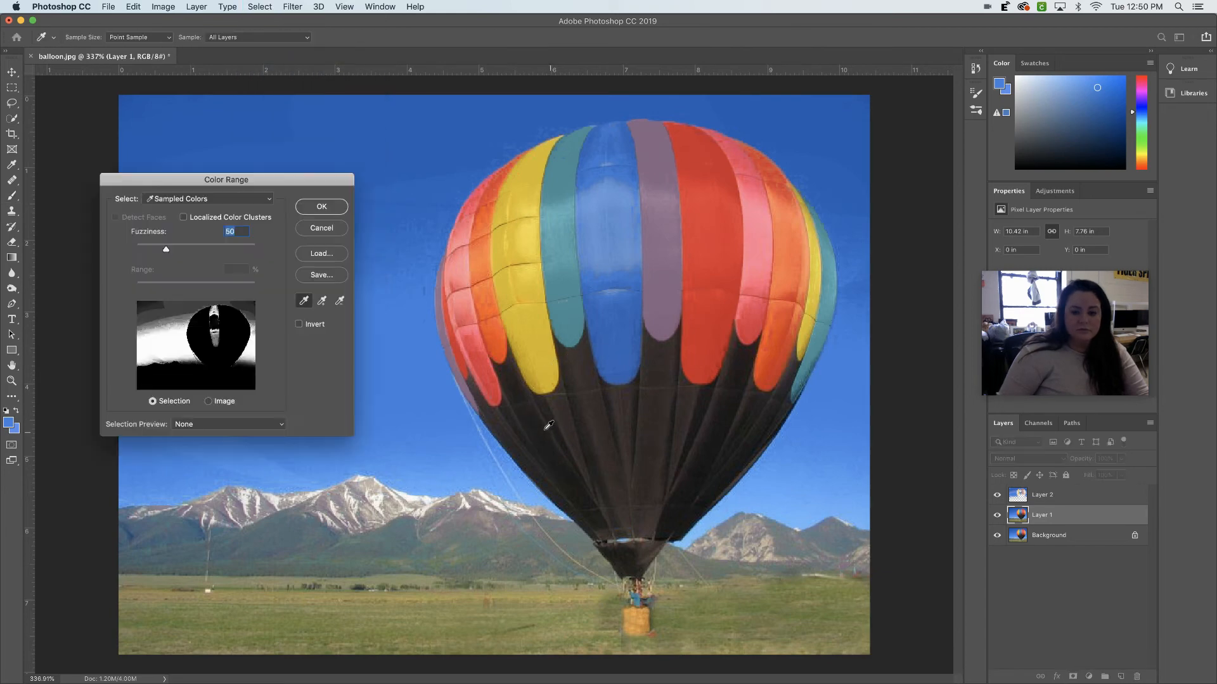
left_click(545, 421)
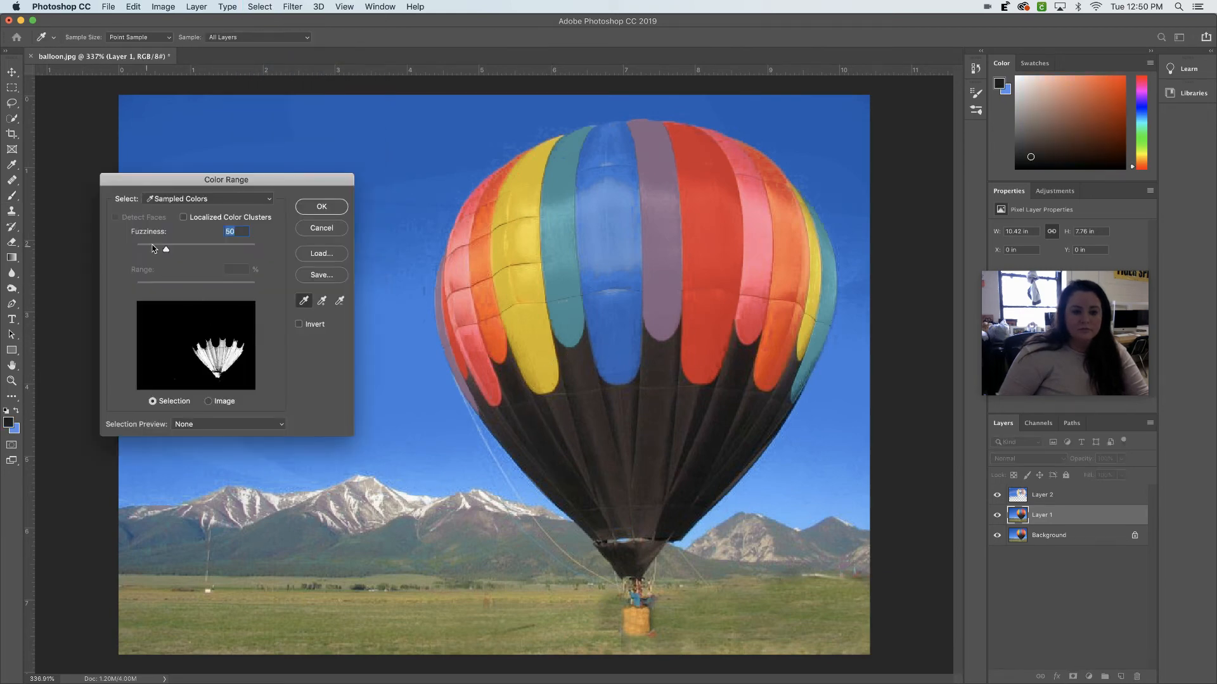
left_click_drag(163, 252, 158, 254)
left_click(327, 207)
Sample the balloon's near-black, brush it over the selected areas on Layer 2, check with Layer 1 hidden, and deselect
key("b")
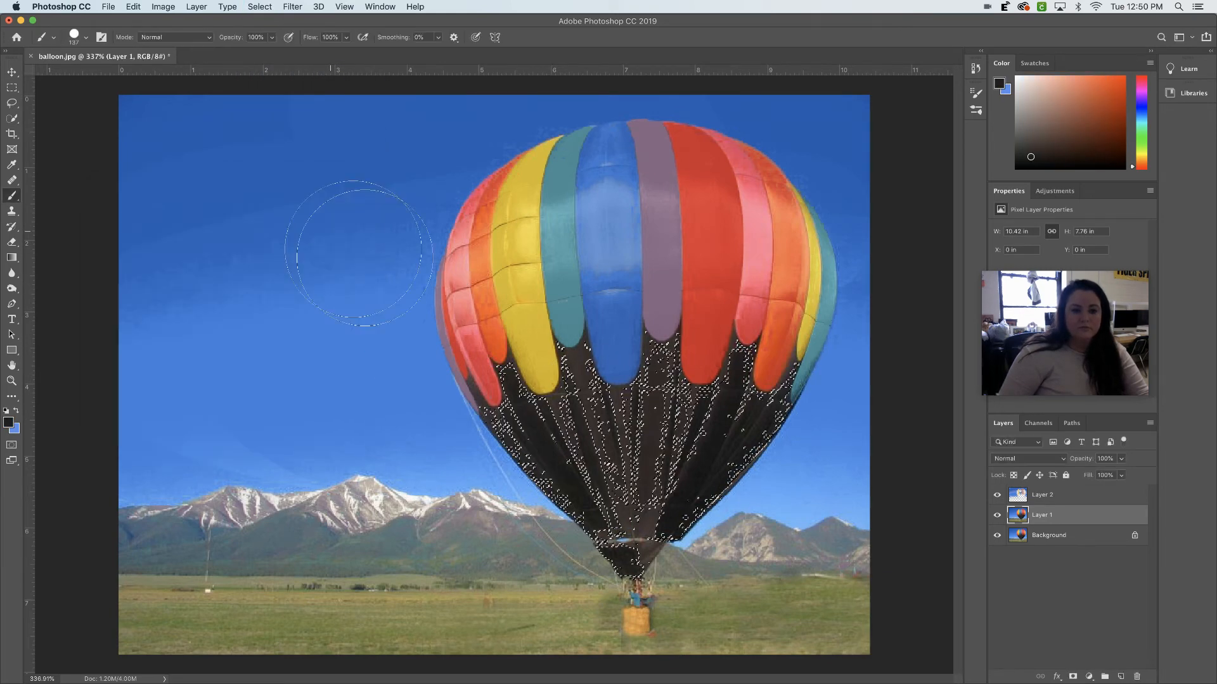
left_click(1076, 497)
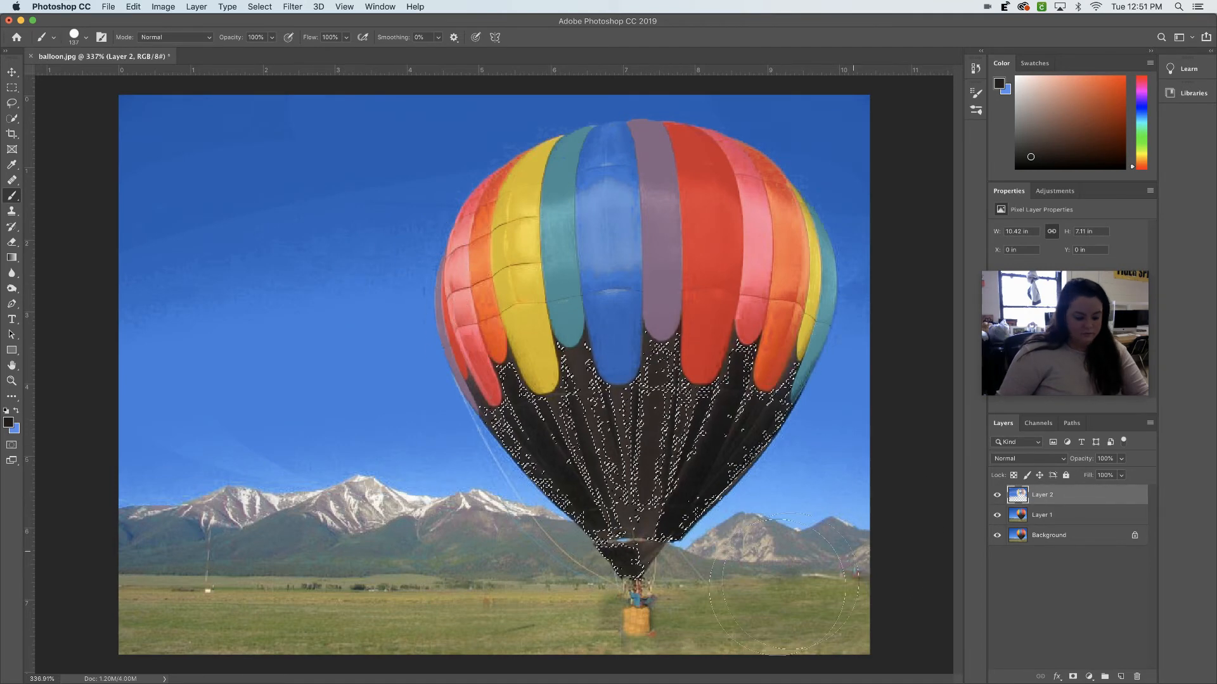
key("i")
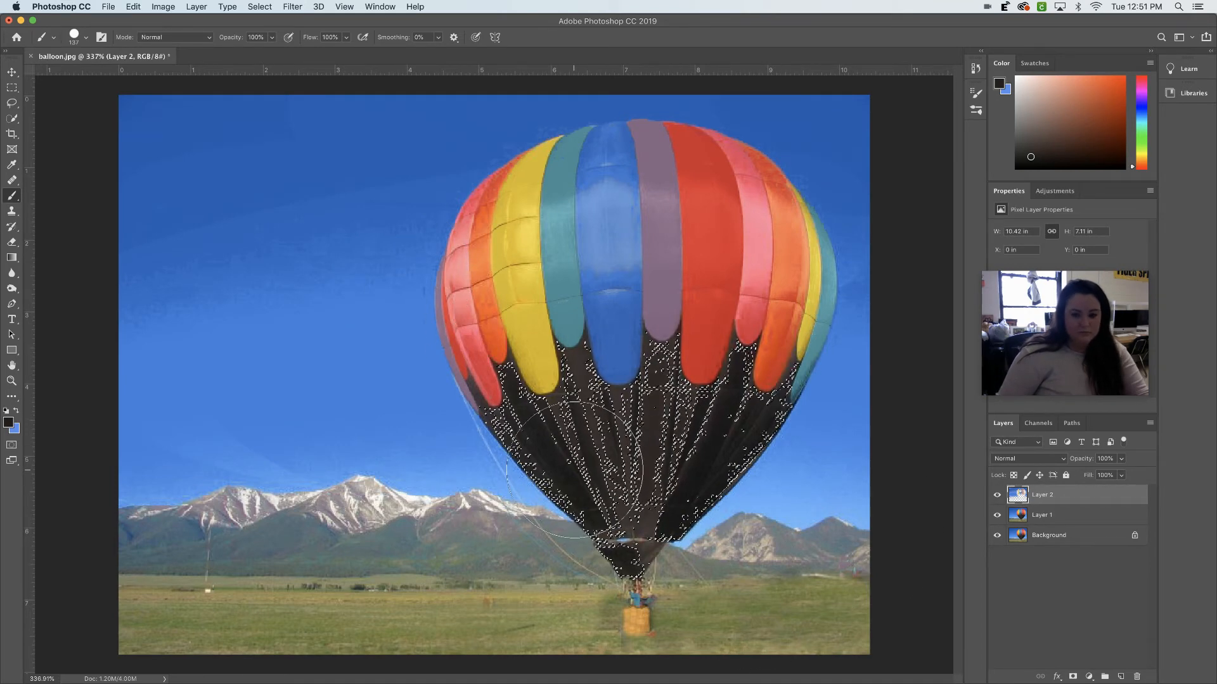
left_click(554, 446)
left_click_drag(554, 446, 547, 433)
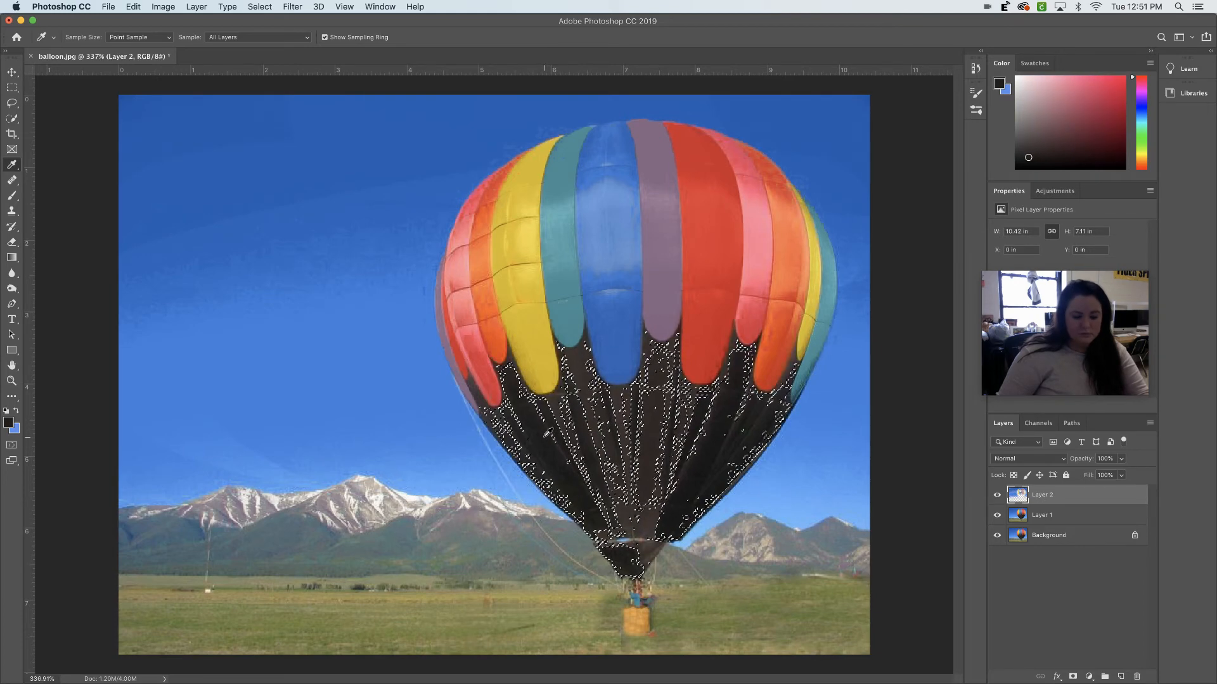
key("b")
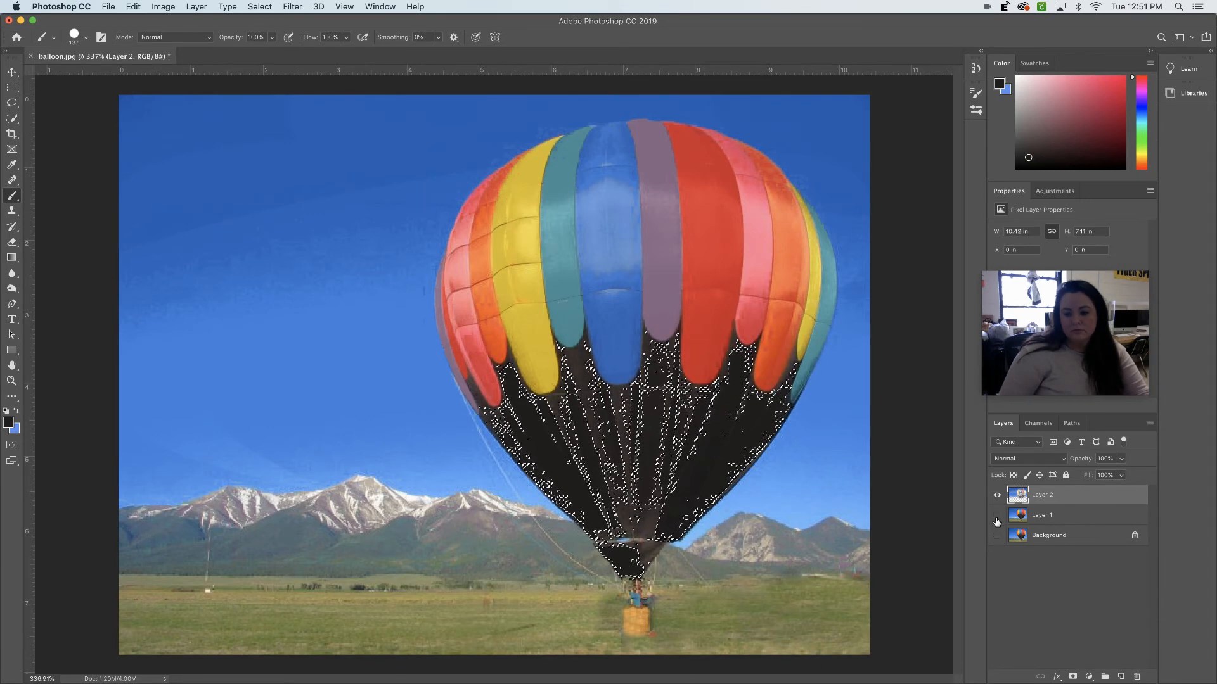
left_click(997, 517)
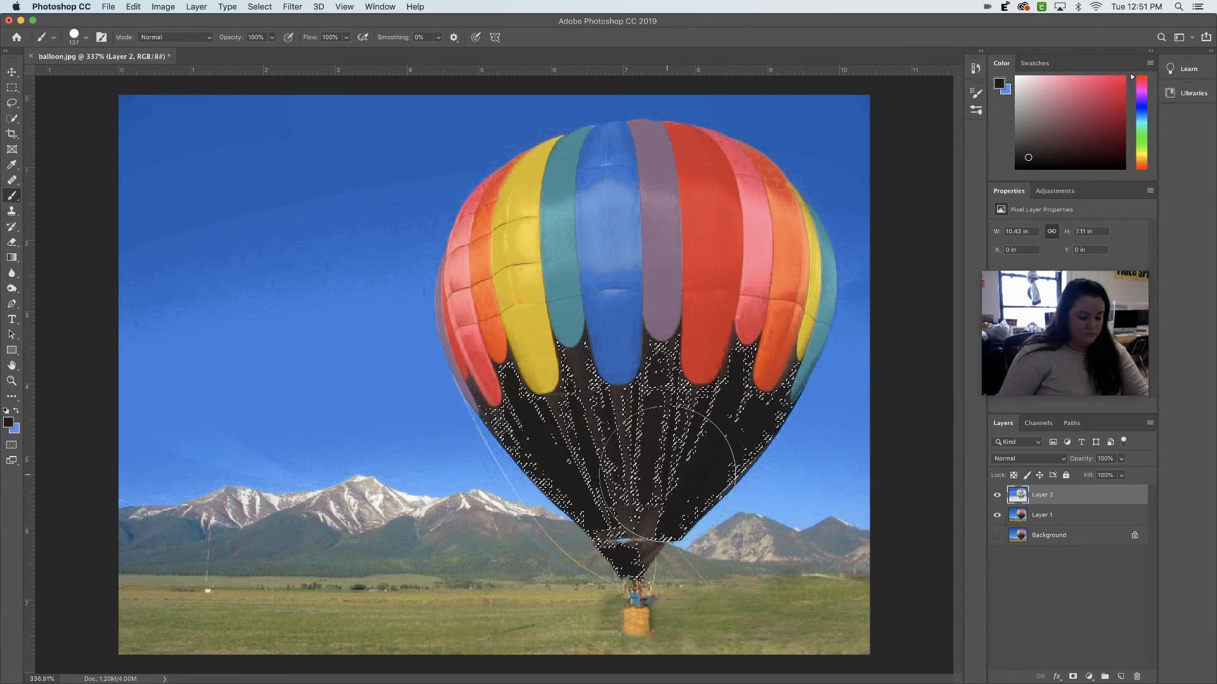
key("super+d")
Select the lighter brownish-black areas of the lower balloon on Layer 1 with Color Range at a fuzziness of 35
left_click(1043, 518)
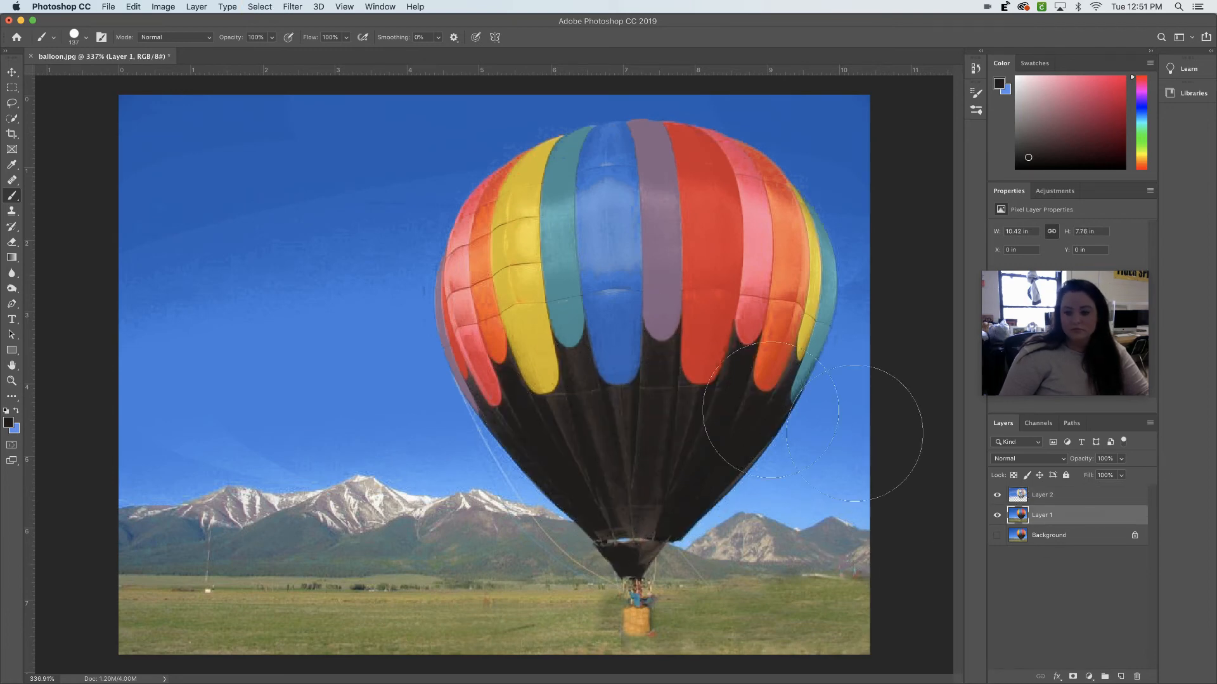
left_click(259, 7)
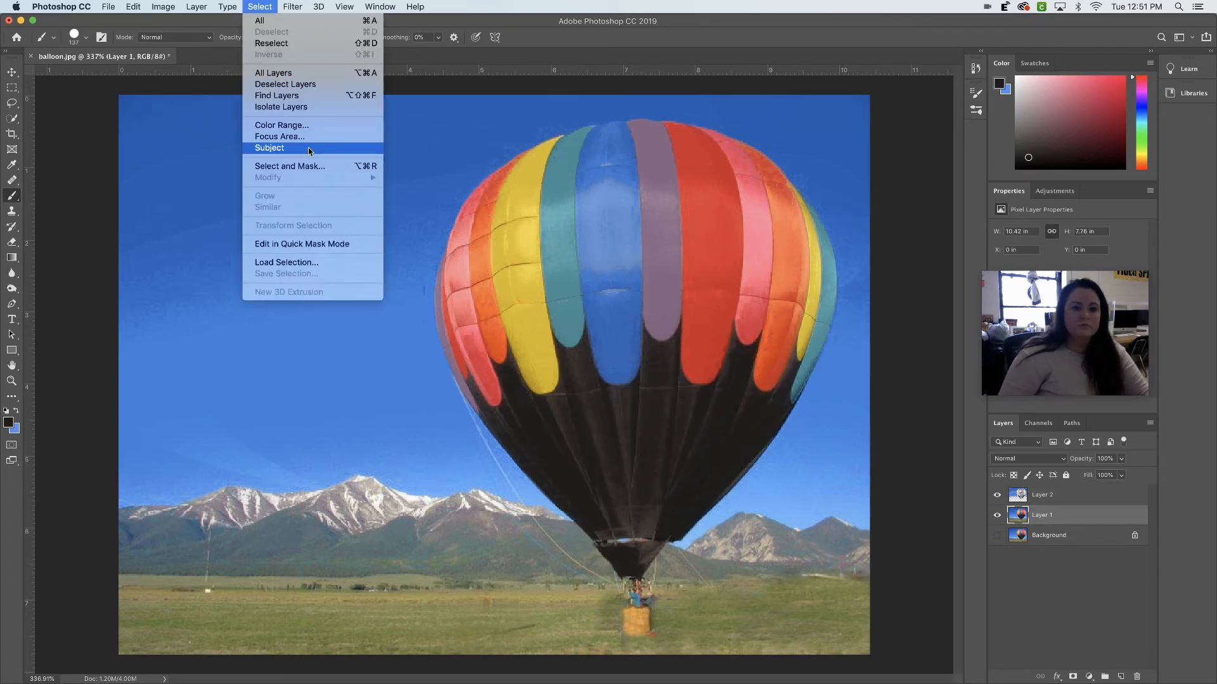
left_click(304, 125)
left_click(576, 349)
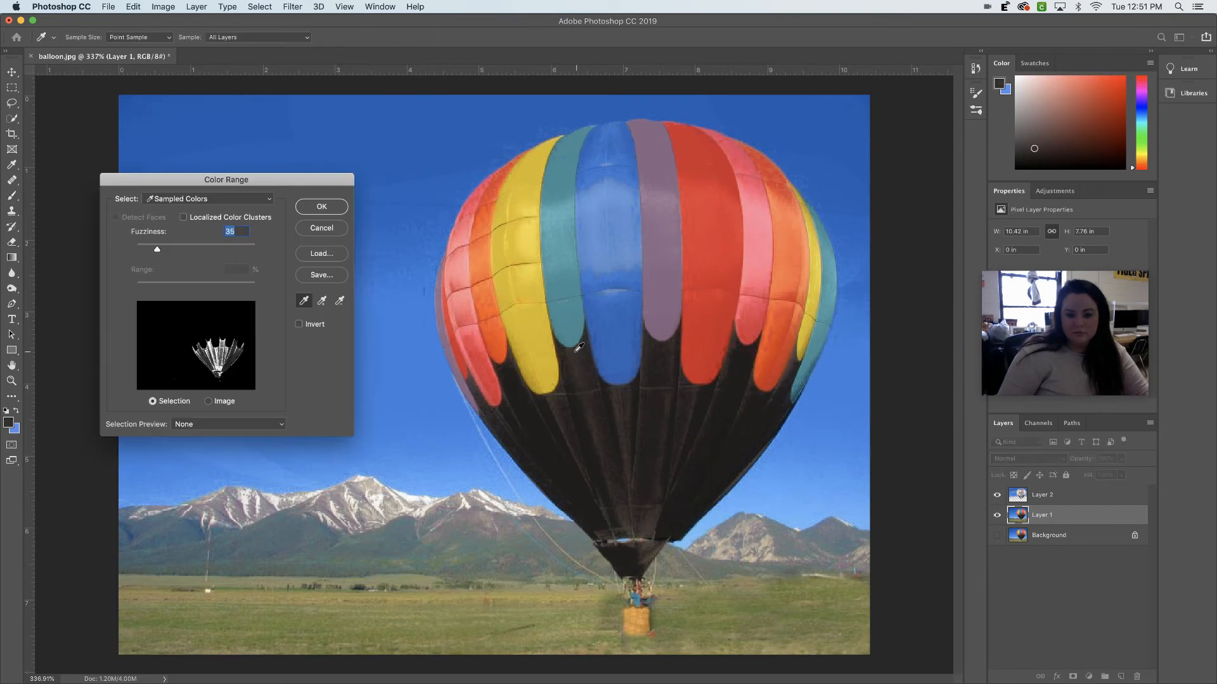
left_click(311, 211)
Sample the brownish black, brush it over the selection on Layer 2, compare with Layer 1 hidden and shown, and deselect
left_click(1042, 495)
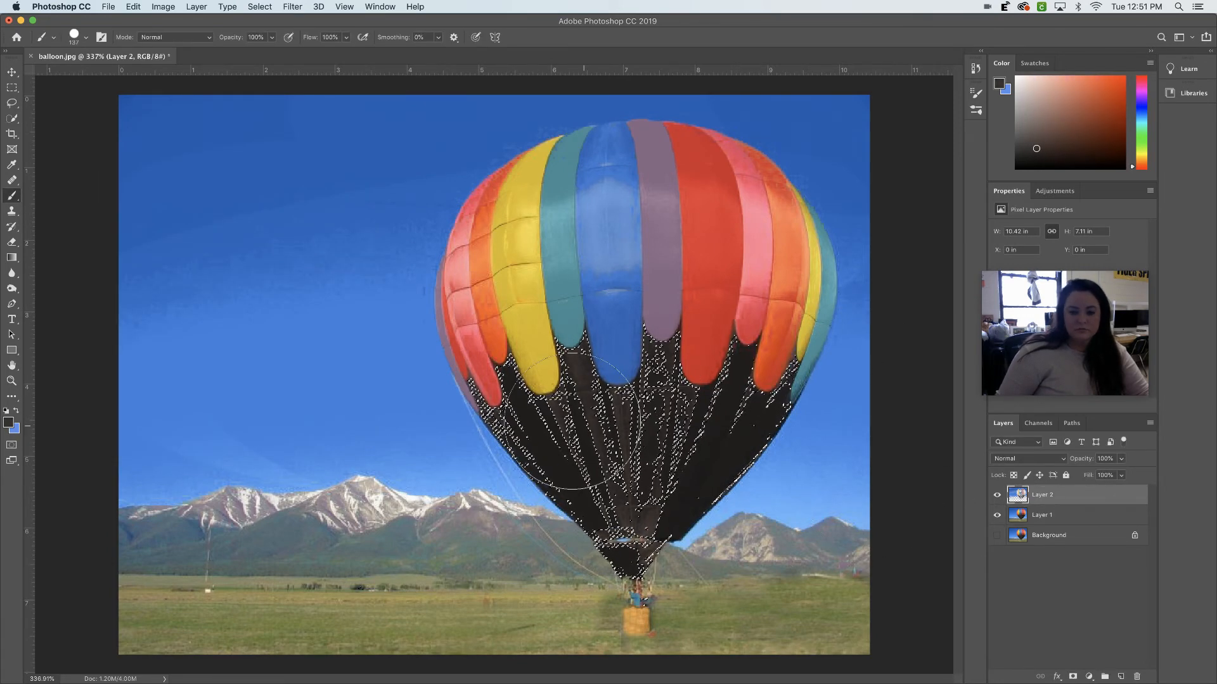
key("i")
left_click(577, 354)
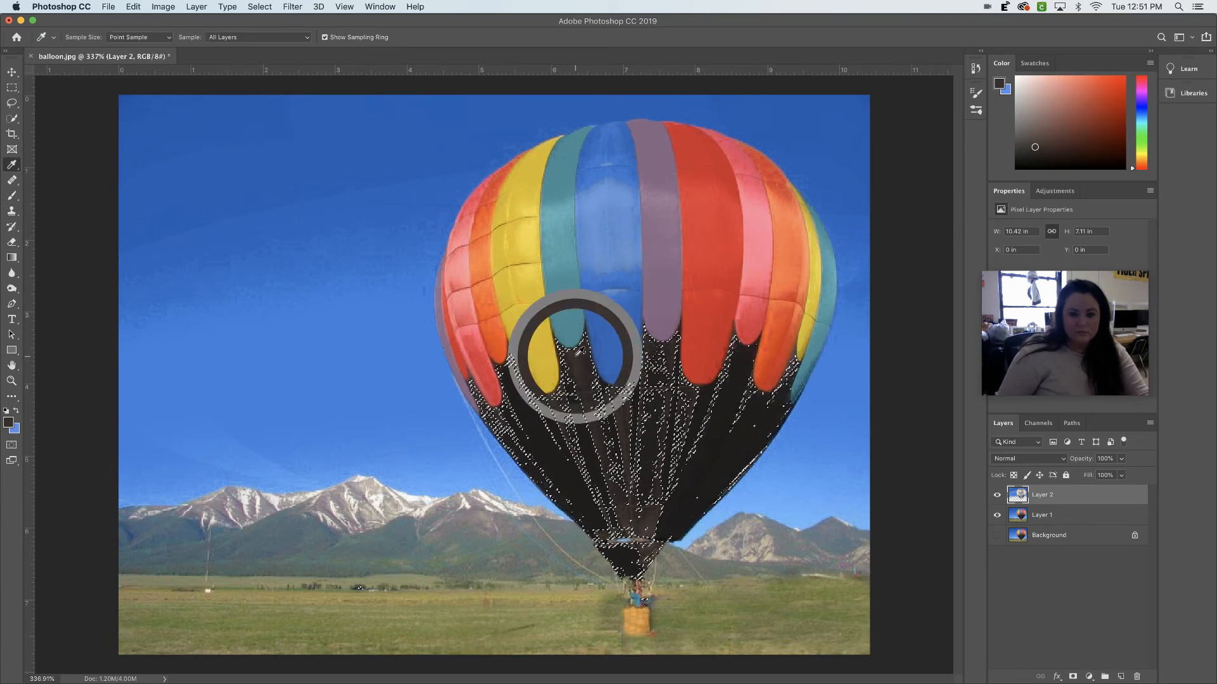
key("b")
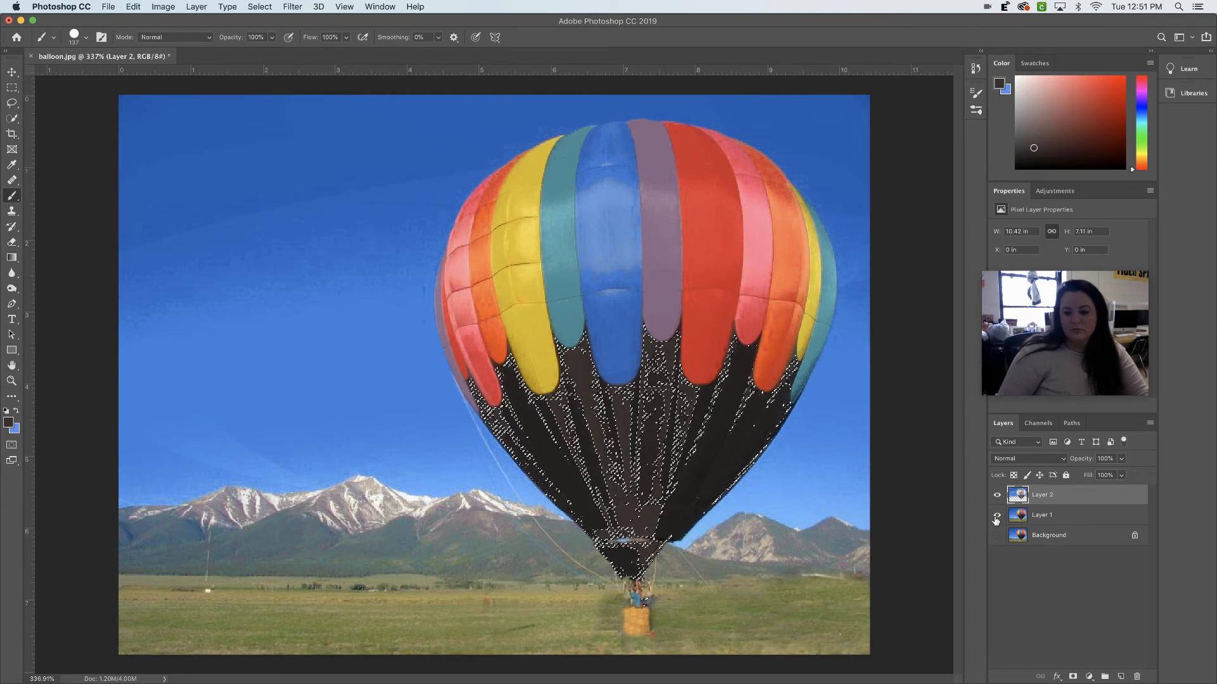
left_click(996, 517)
left_click(998, 516)
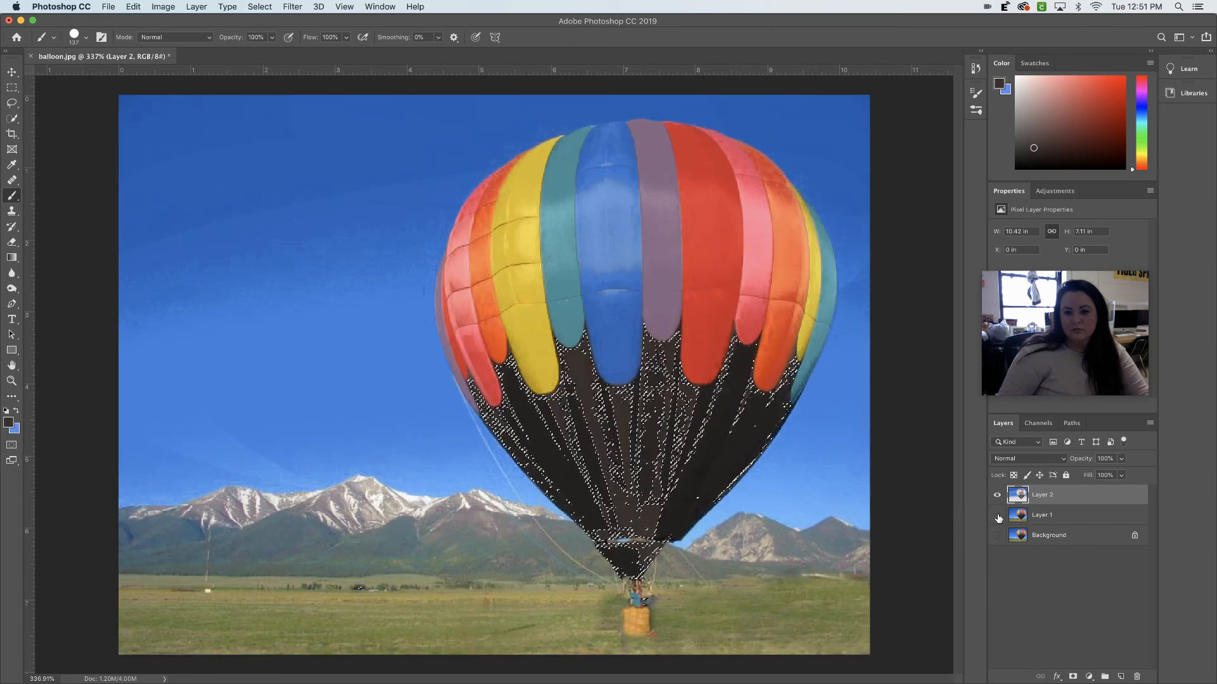
left_click(997, 517)
left_click(998, 516)
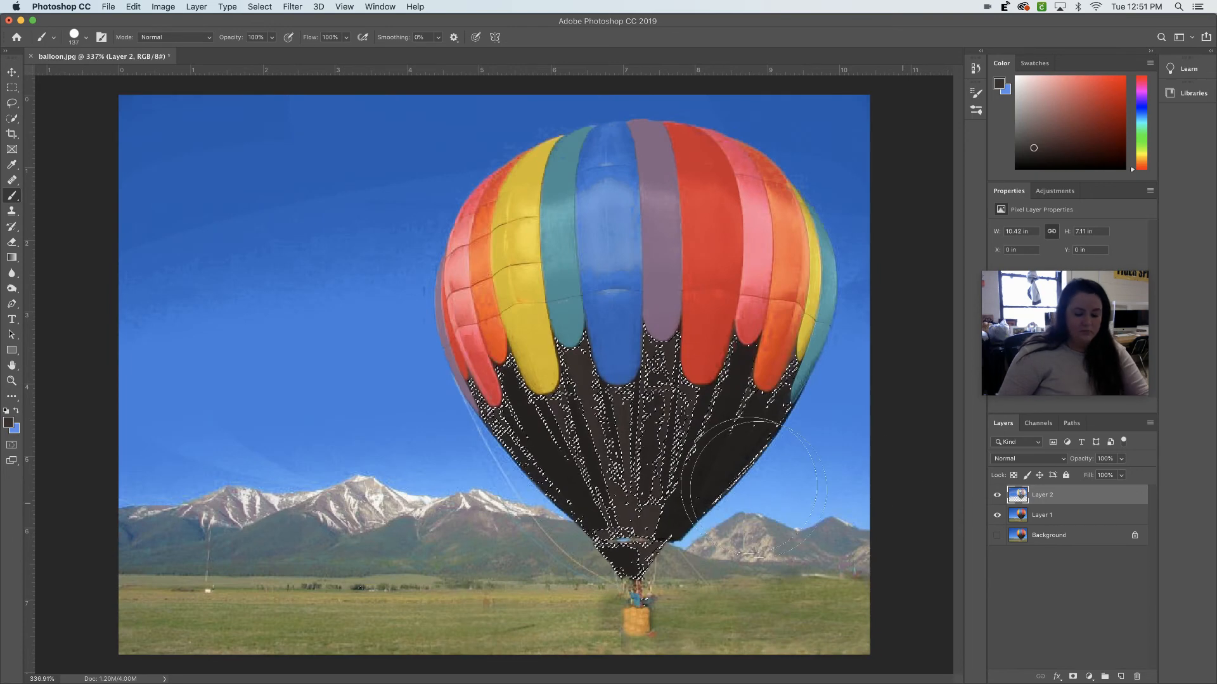
key("ctrl+d")
Select the pink balloon stripes on Layer 1 with Color Range, raising the fuzziness to 111
left_click(1065, 515)
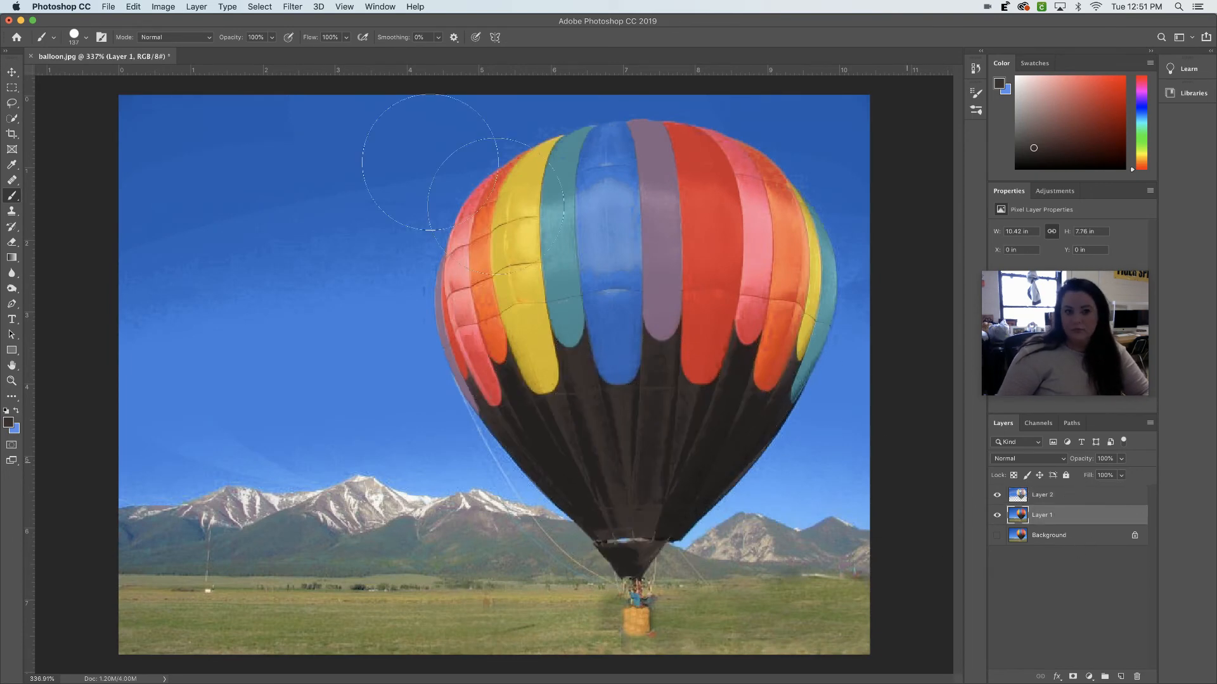
left_click(260, 6)
left_click(282, 125)
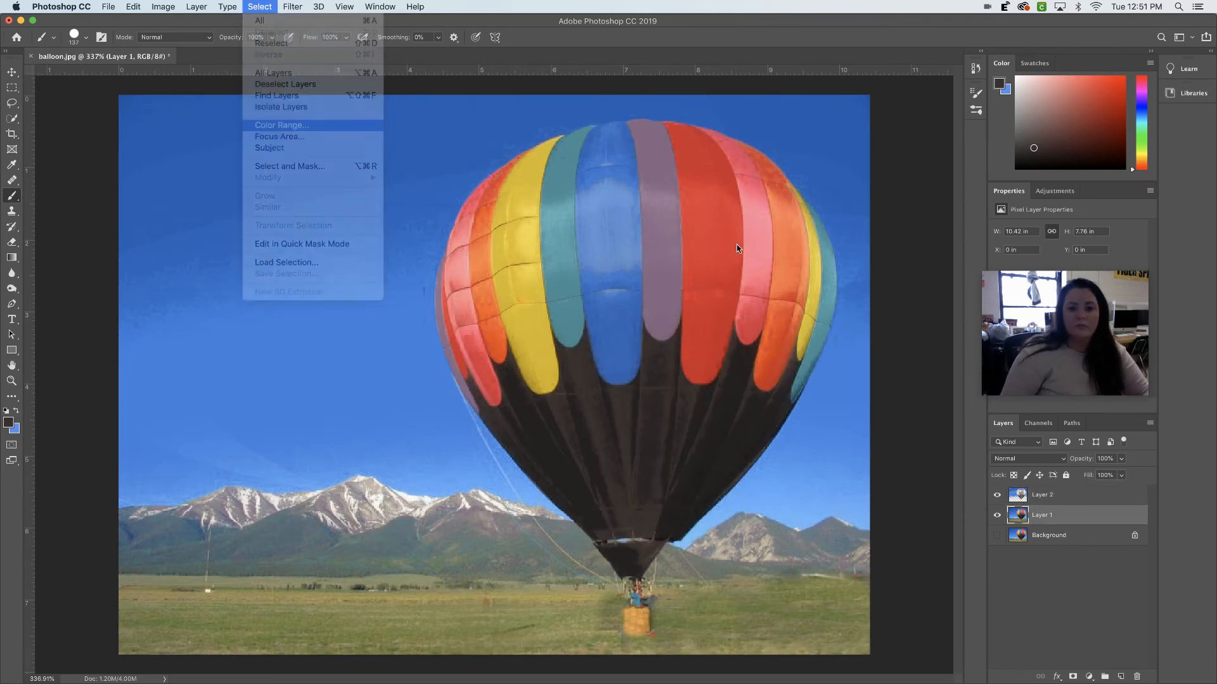
left_click(760, 237)
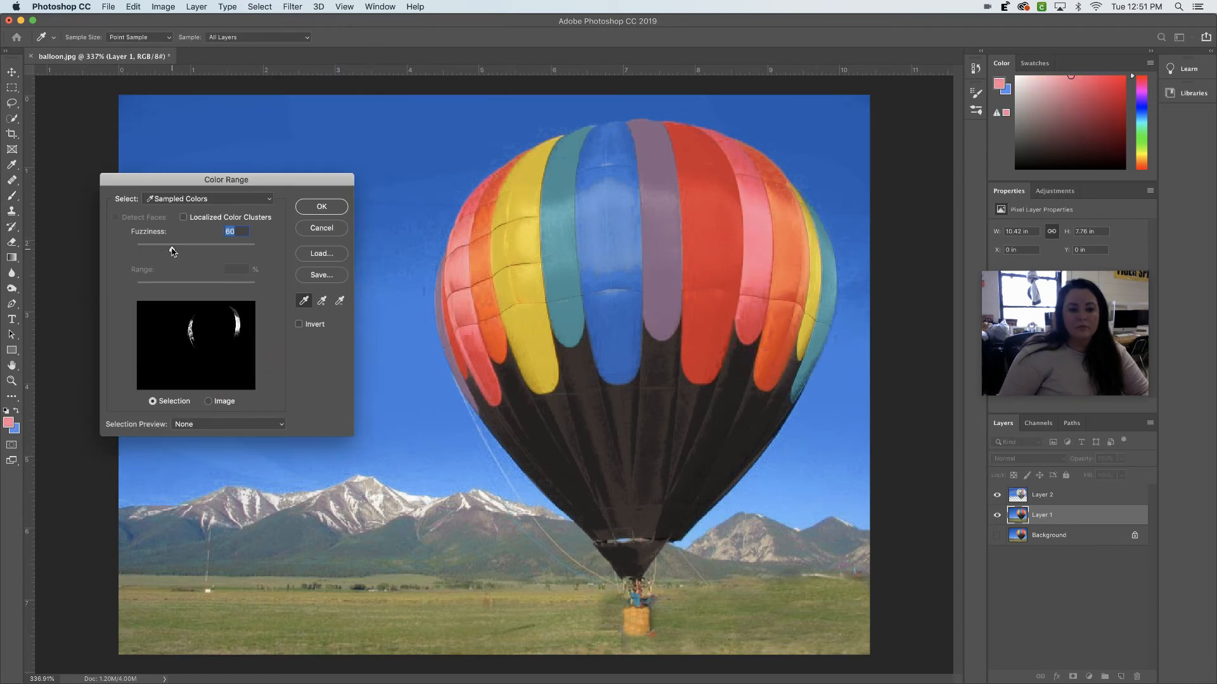
left_click_drag(179, 251, 204, 254)
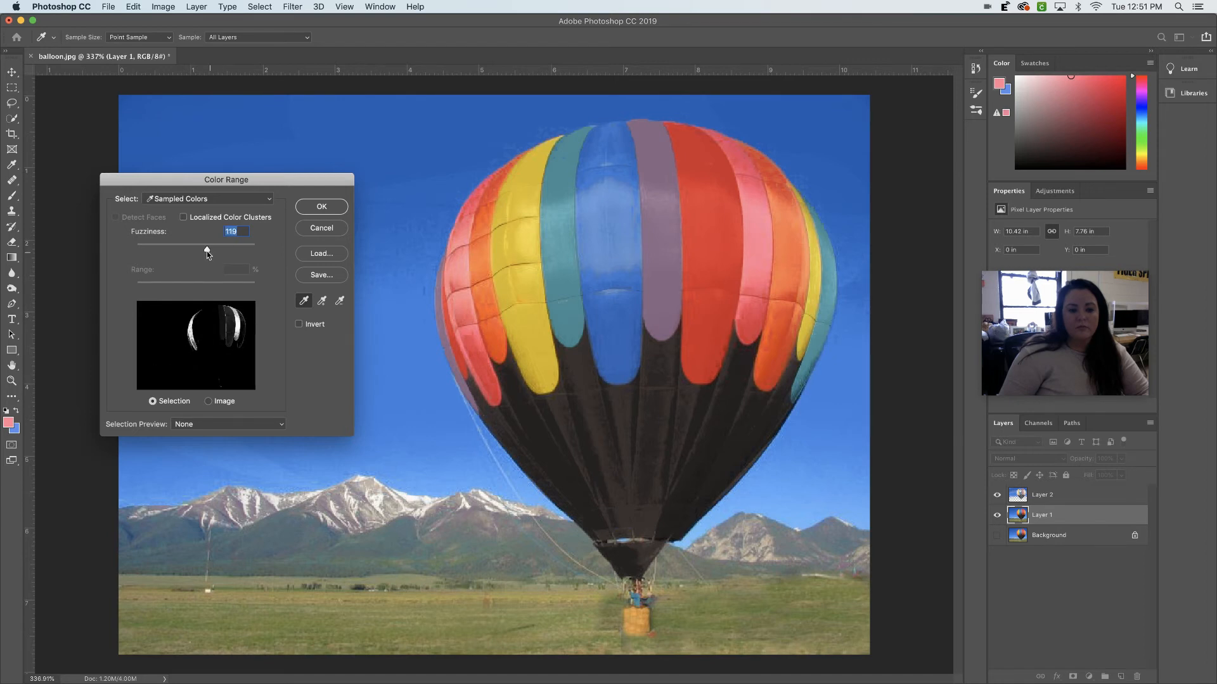
left_click(322, 208)
Sample the pink and brush it over the selected stripes on both sides of the balloon on Layer 2, and deselect
key("b")
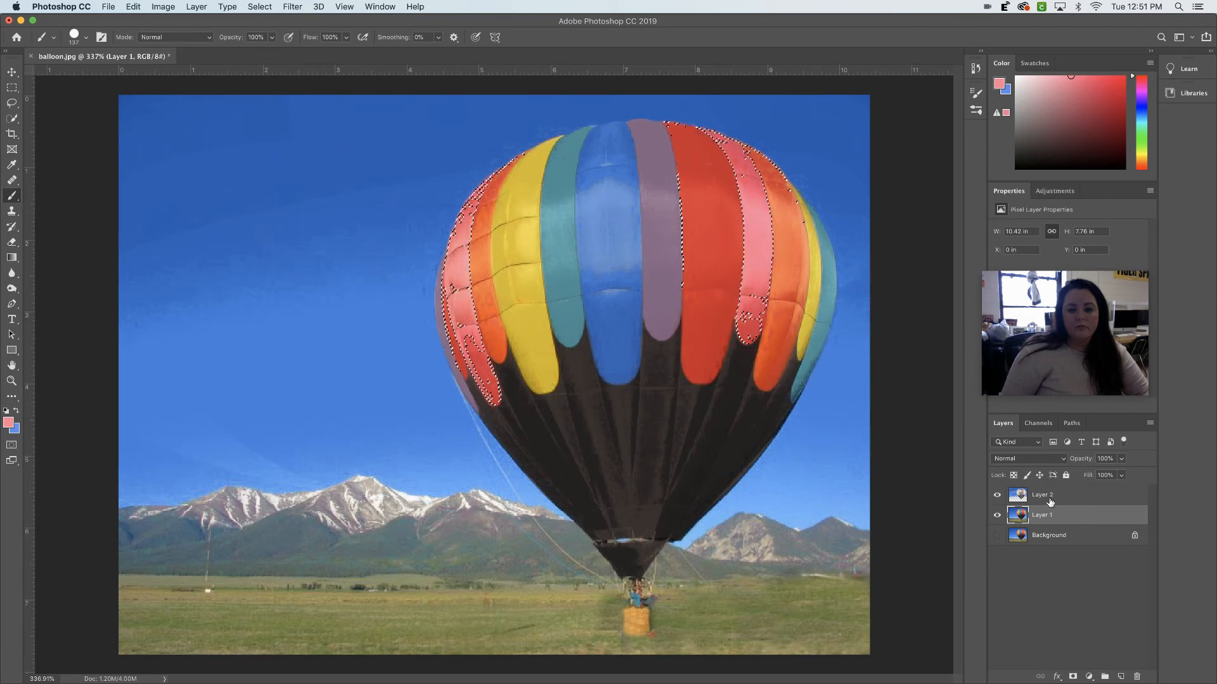
key("alt+bracketright")
key("i")
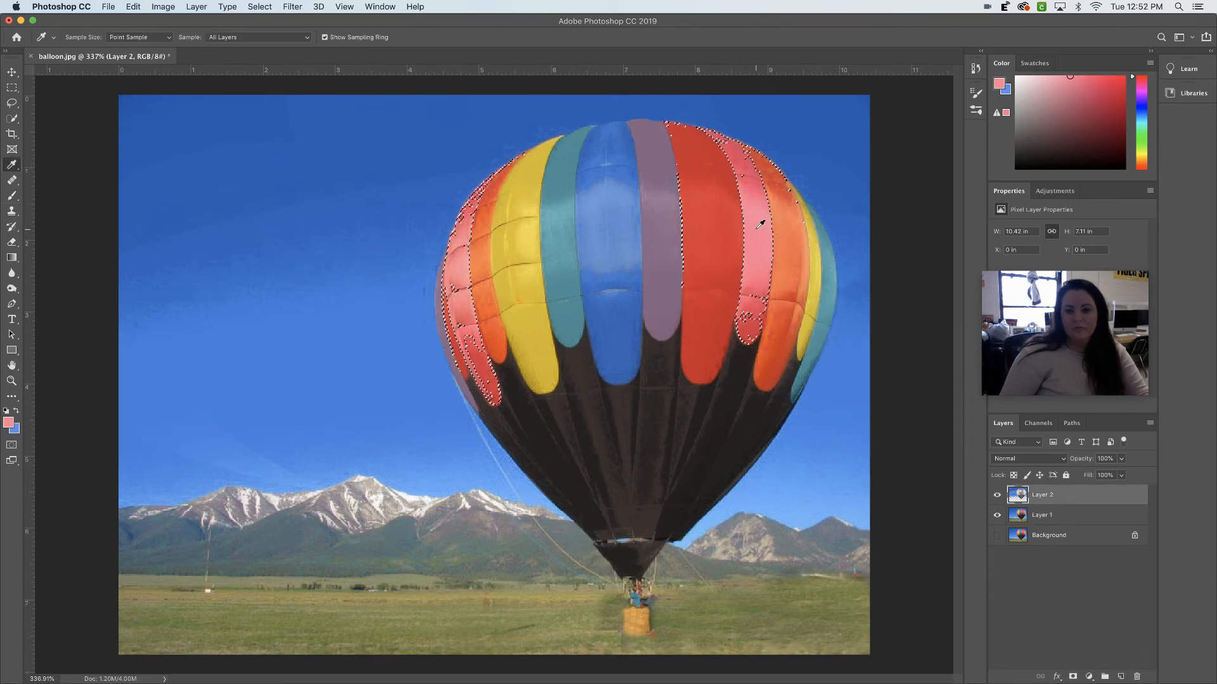
key("b")
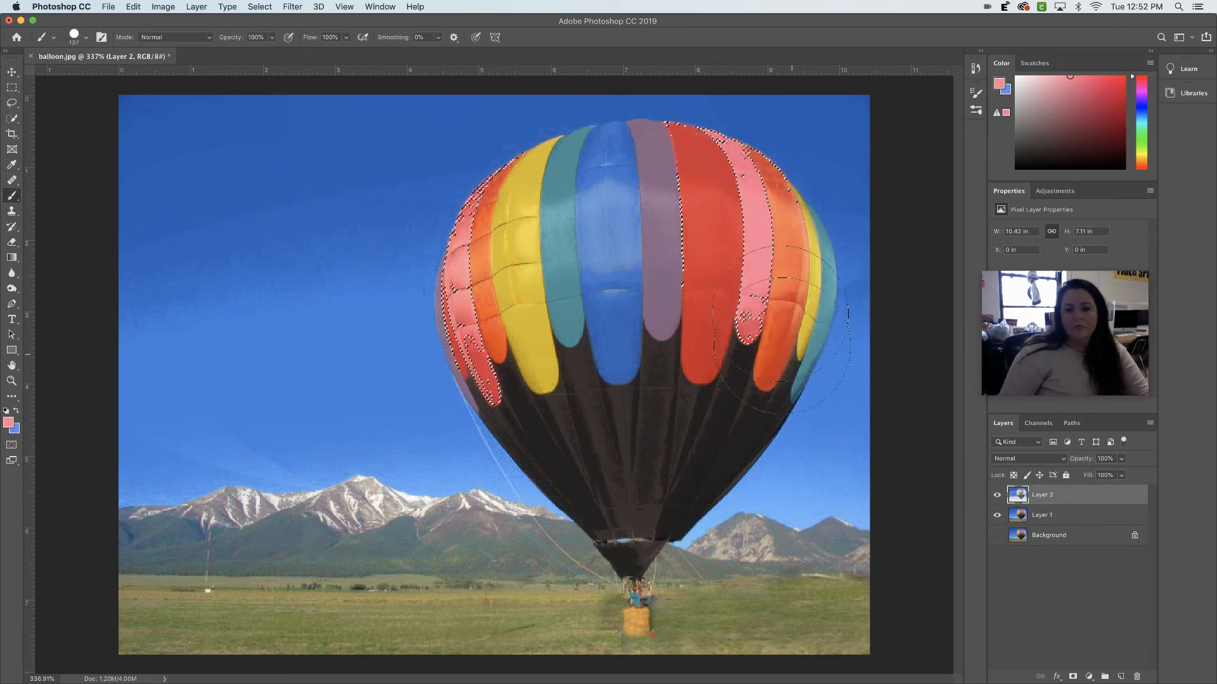
mouse_move(476, 294)
left_mouse_down()
mouse_move(565, 292)
mouse_move(489, 261)
mouse_move(459, 273)
left_mouse_up()
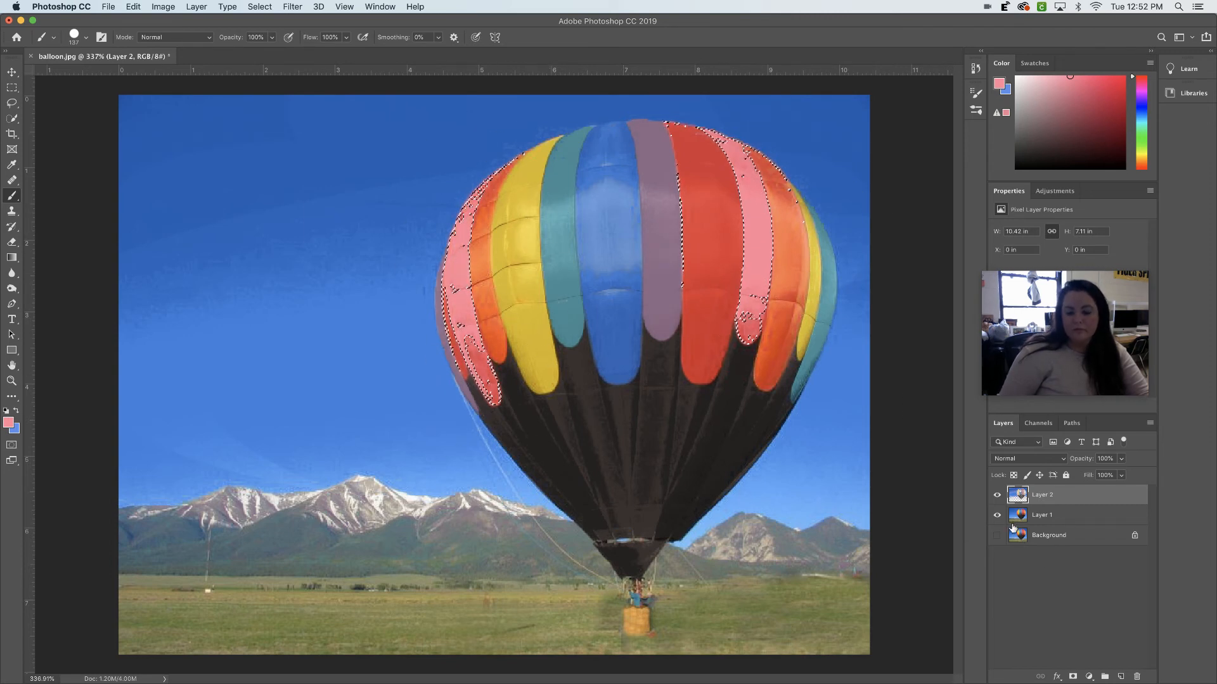
key("super+d")
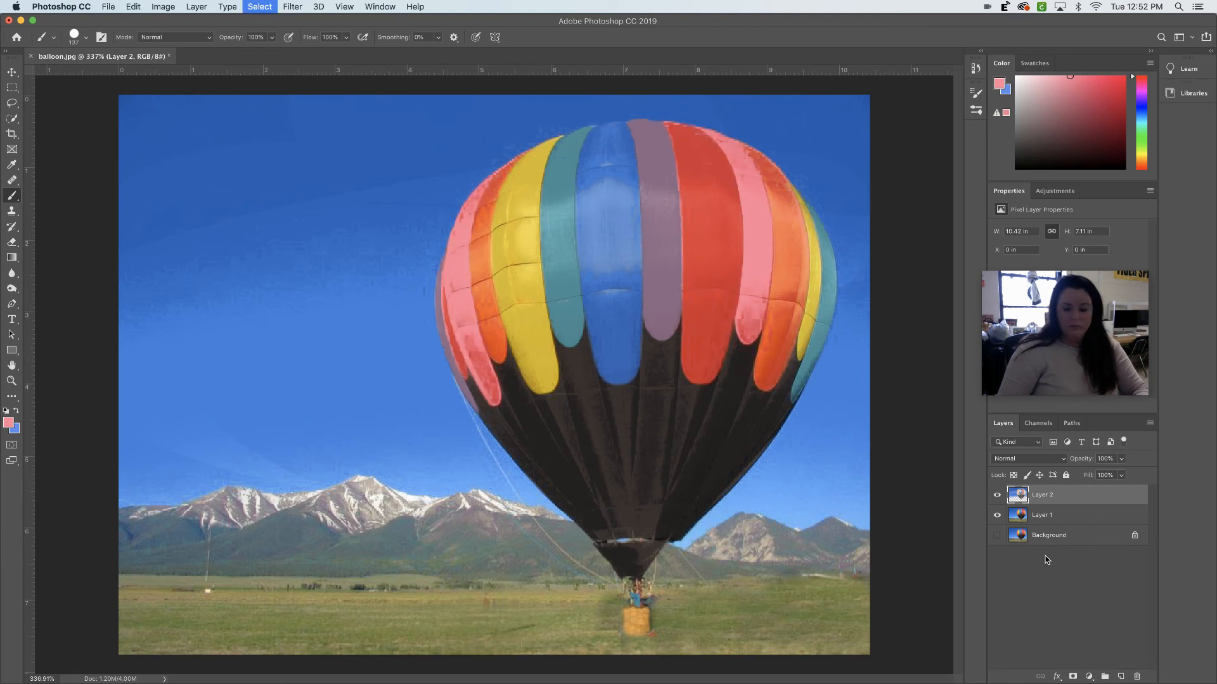
Select the orange balloon stripes on Layer 1 with Color Range at a fuzziness of 111
left_click(1061, 517)
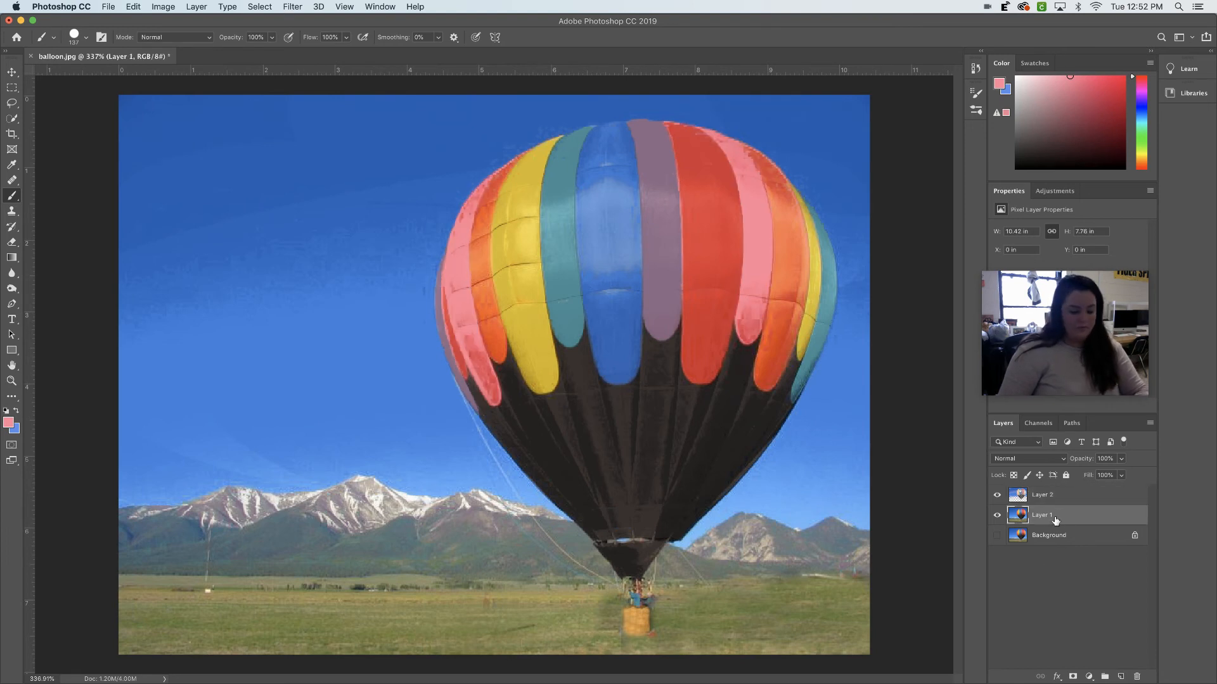
left_click(262, 7)
left_click(291, 127)
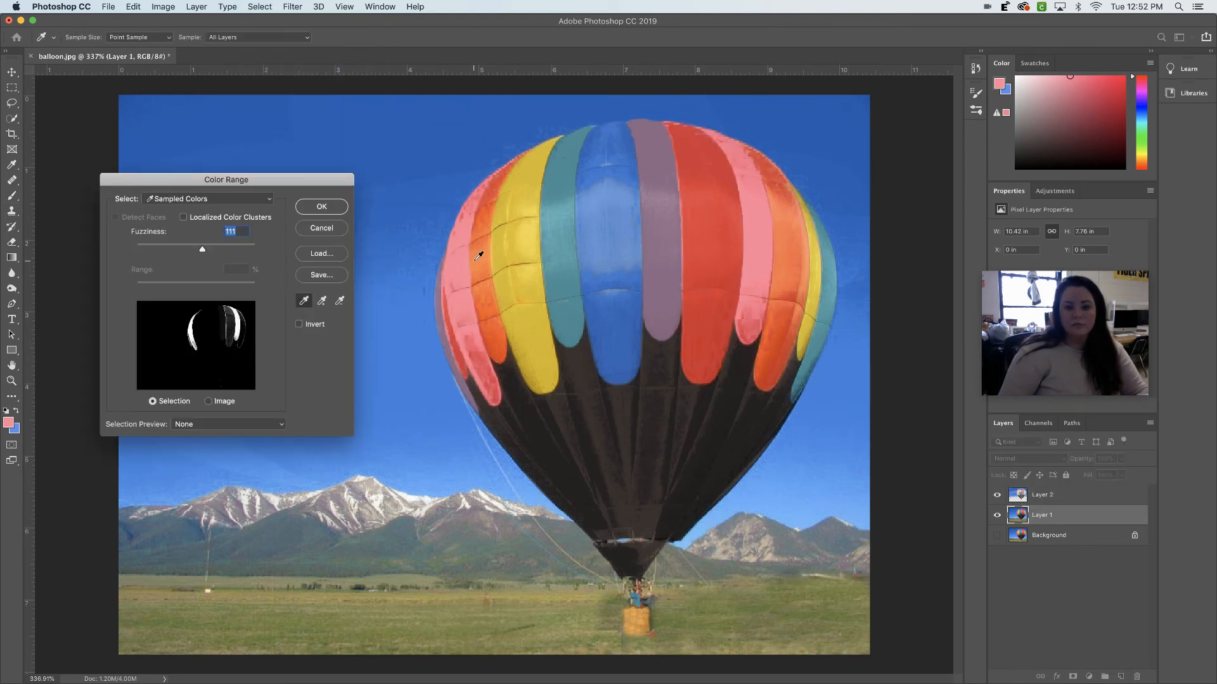
left_click(483, 256)
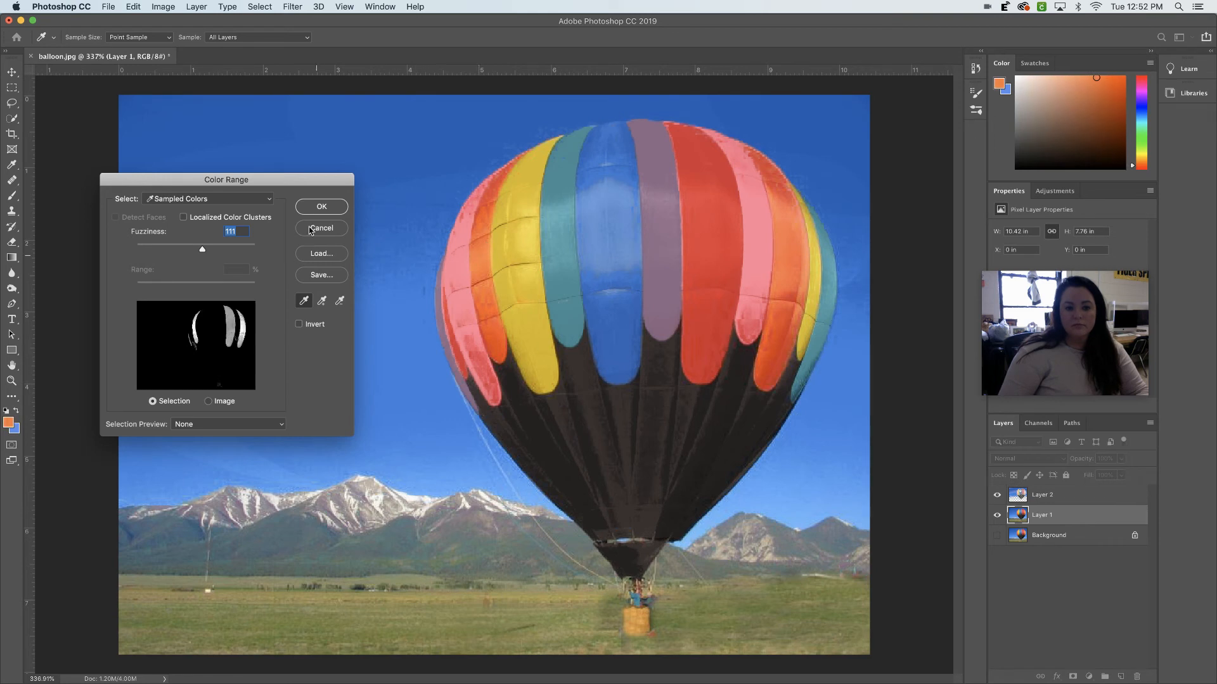
left_click(321, 207)
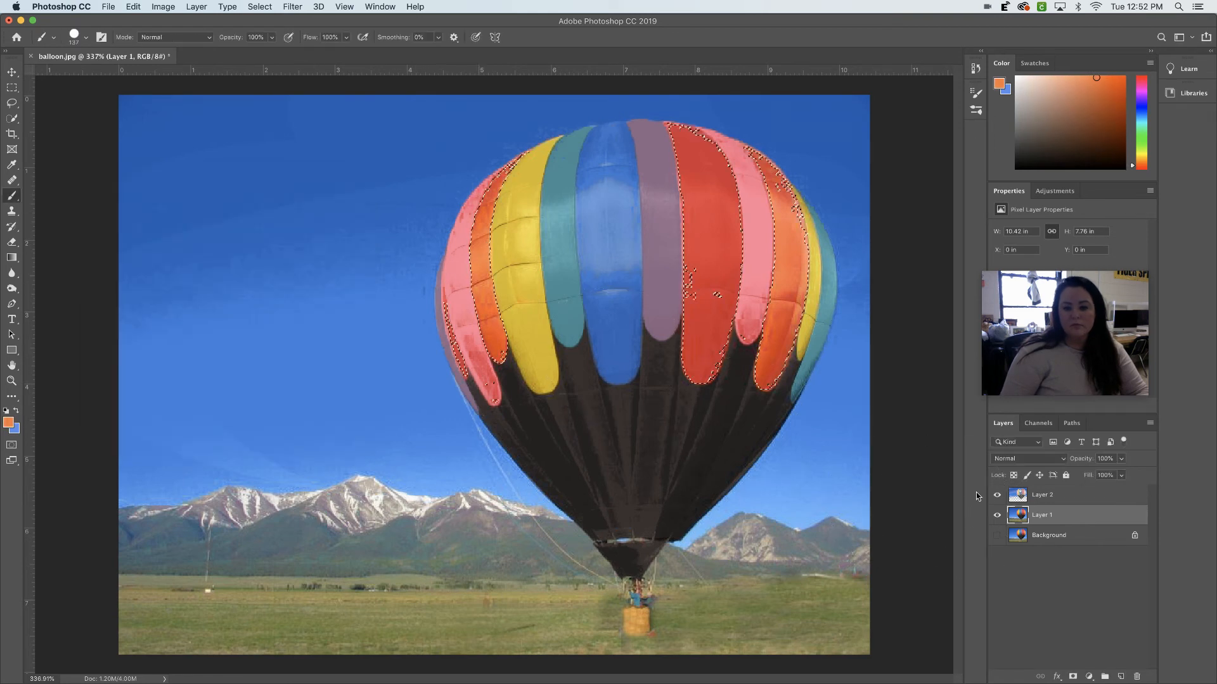
Sample the orange from the balloon and brush it over all the selected orange and red stripes on Layer 2
left_click(1079, 498)
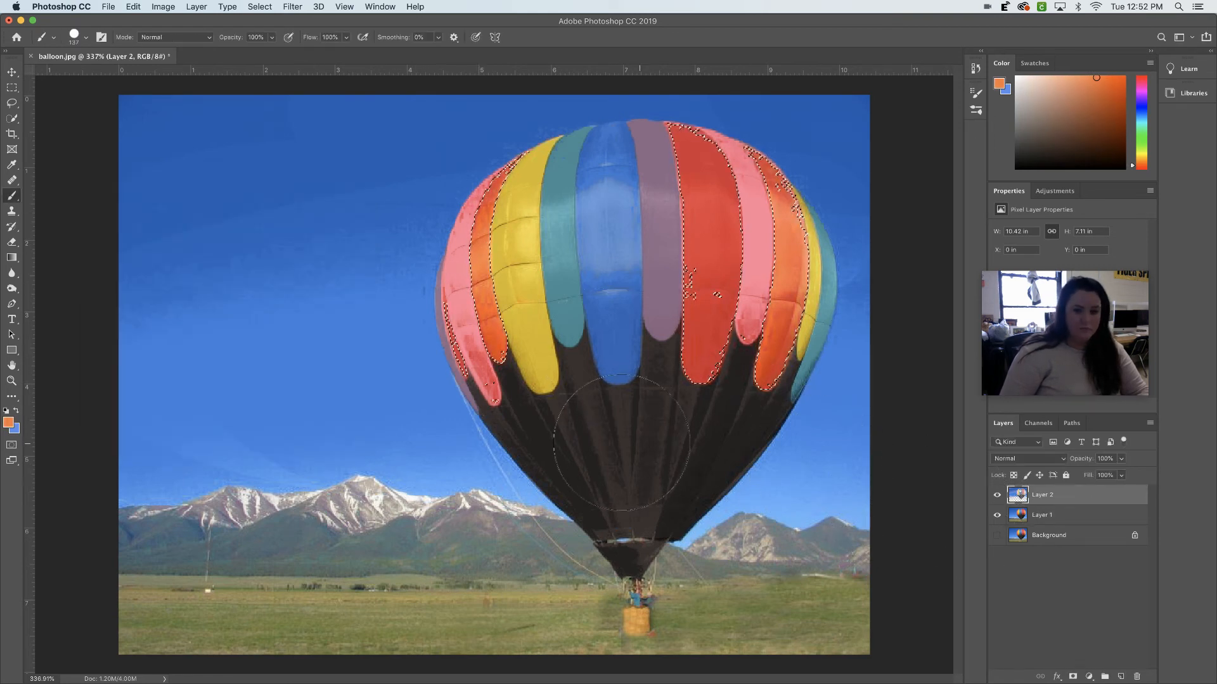
key("i")
left_click(483, 254)
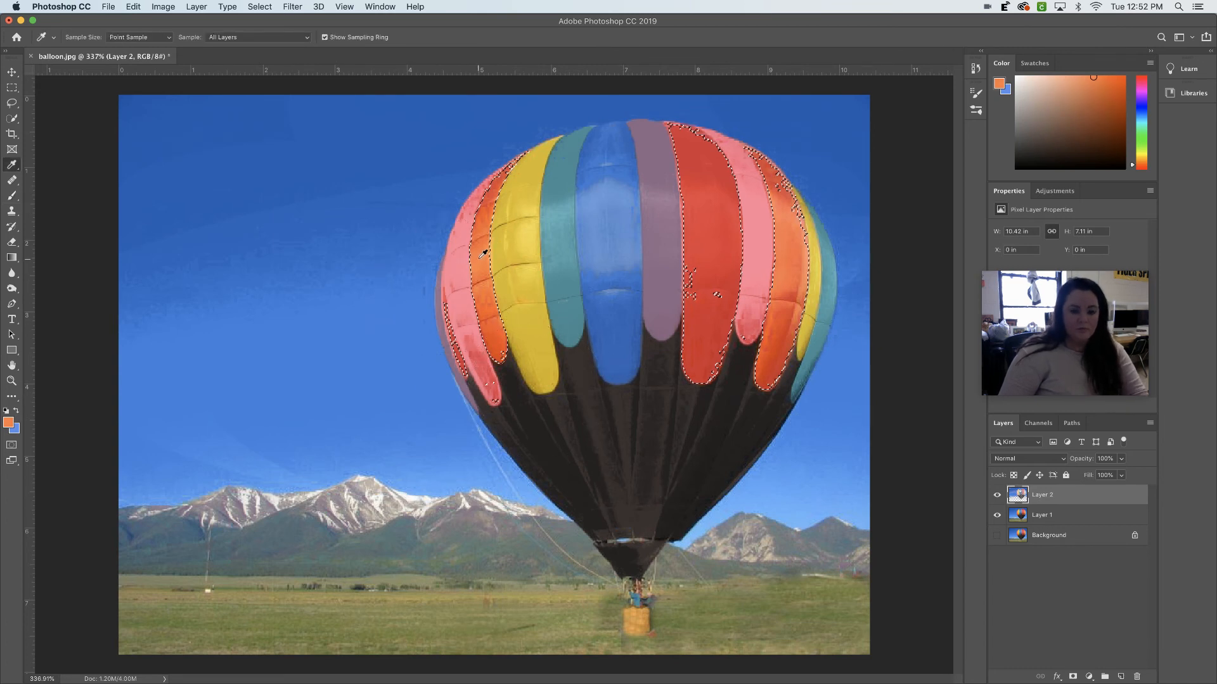
key("b")
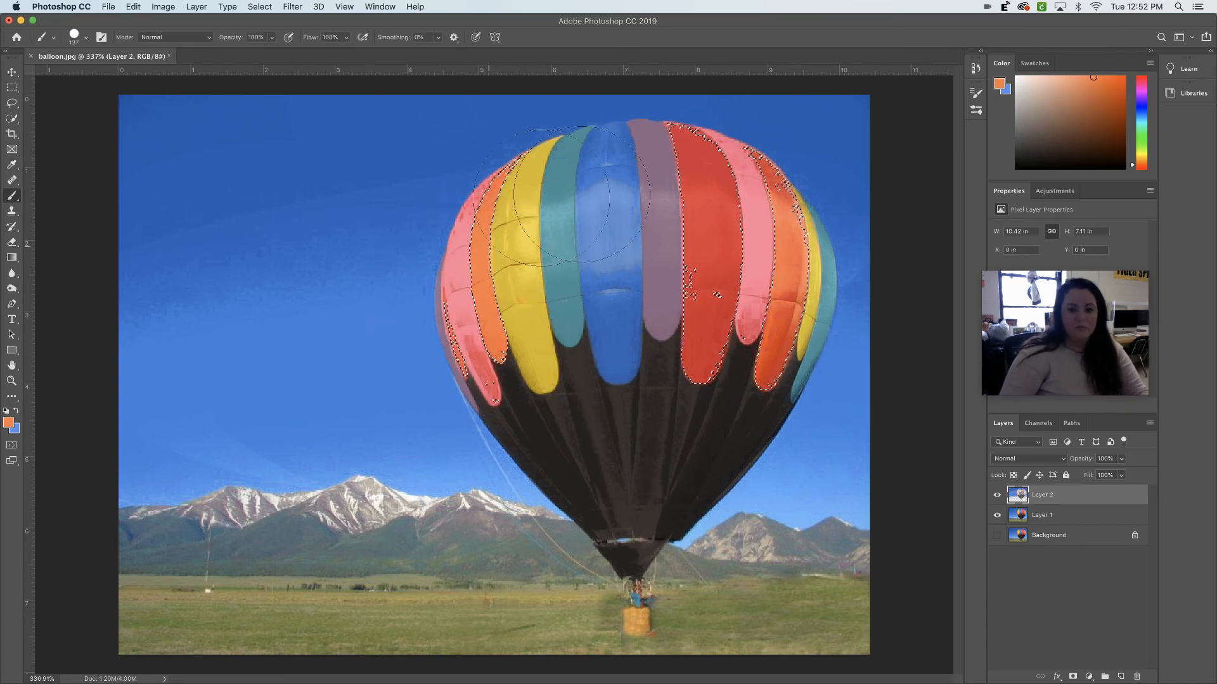
mouse_move(570, 196)
left_mouse_down()
mouse_move(649, 272)
mouse_move(727, 141)
mouse_move(667, 446)
left_mouse_up()
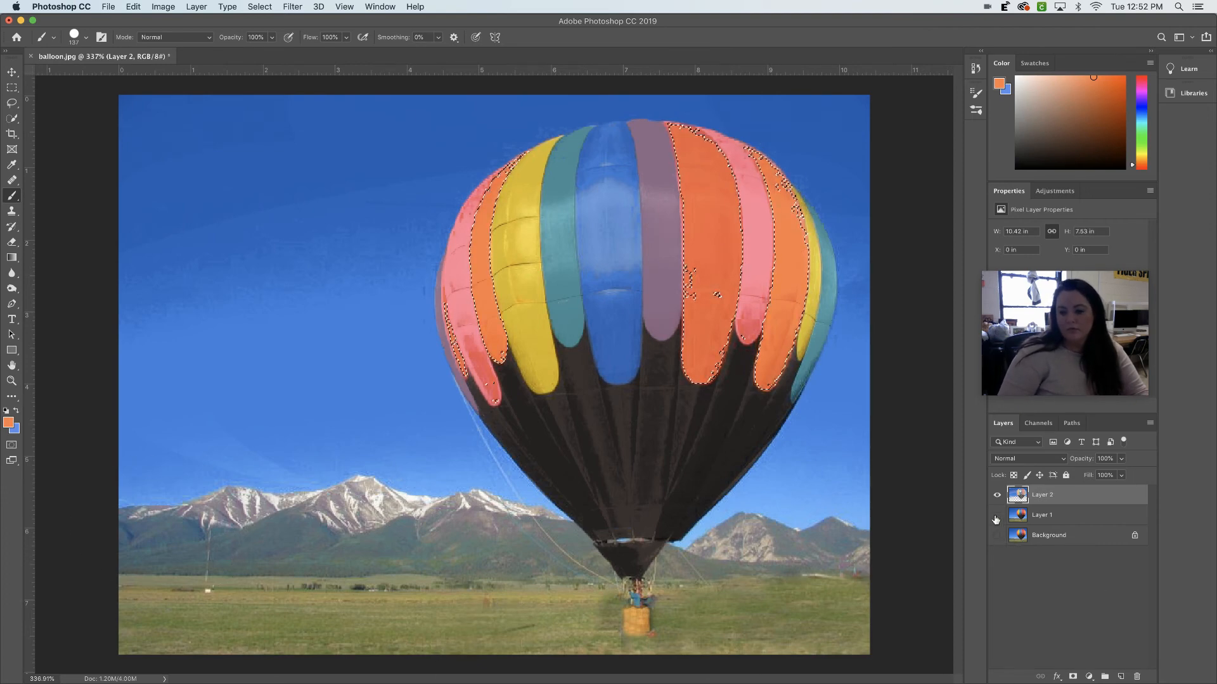
Toggle the visibility of Layer 1 to examine the colors painted so far on Layer 2
left_click(997, 515)
left_click(996, 516)
left_click(997, 516)
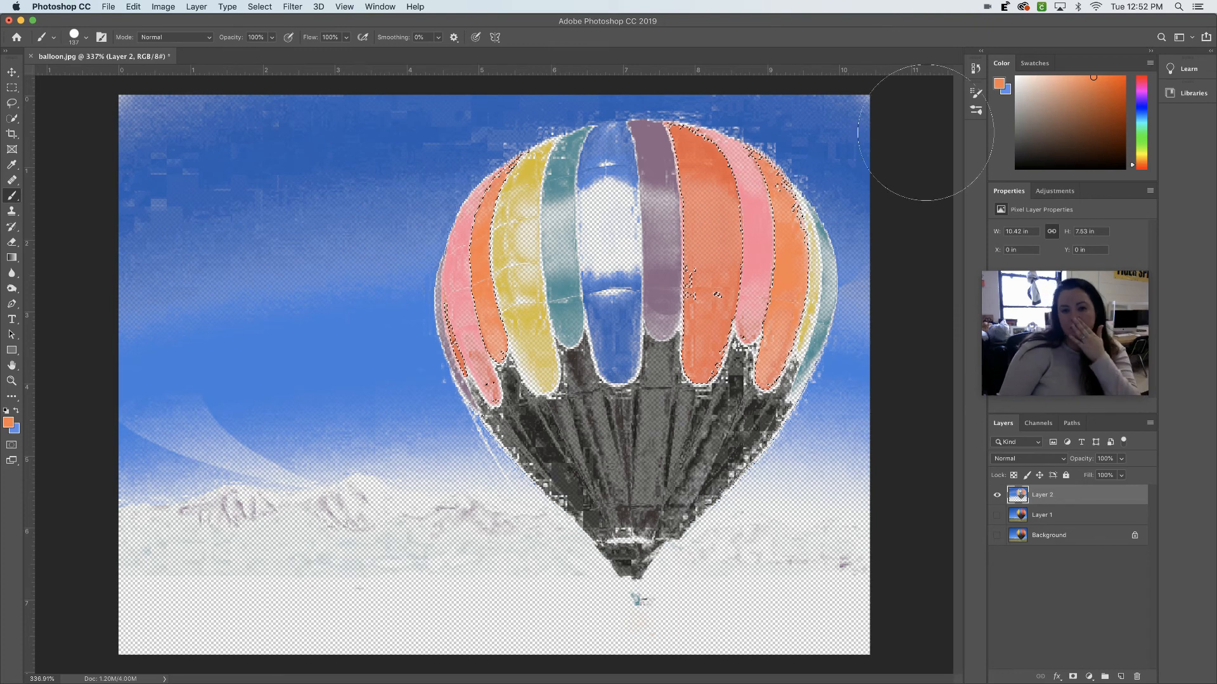
left_click(996, 515)
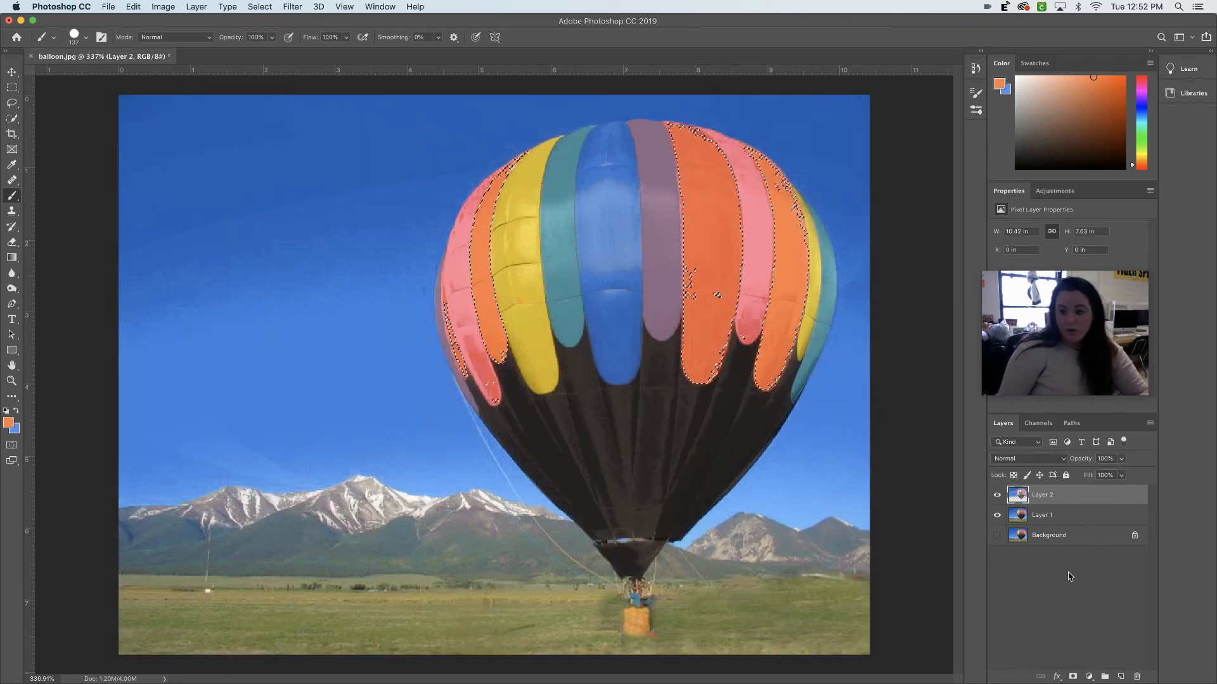
Try to select the green field on Layer 1 with Color Range while the orange stripe selection is still active
left_click(1049, 518)
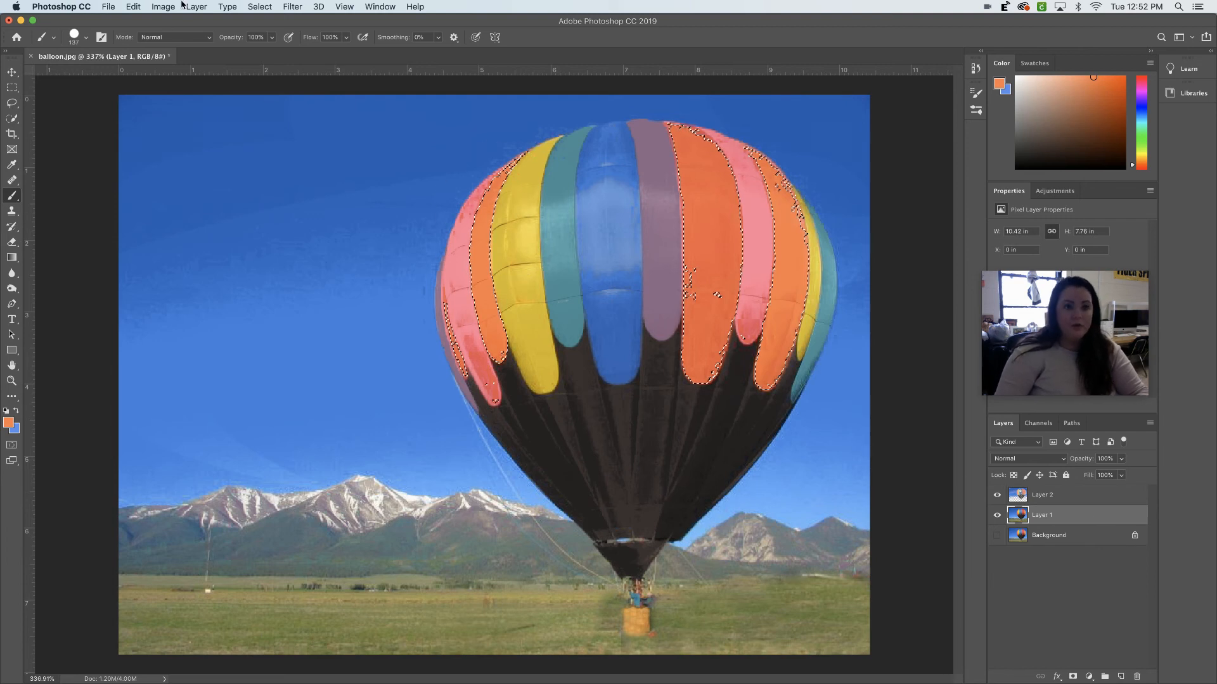
left_click(260, 6)
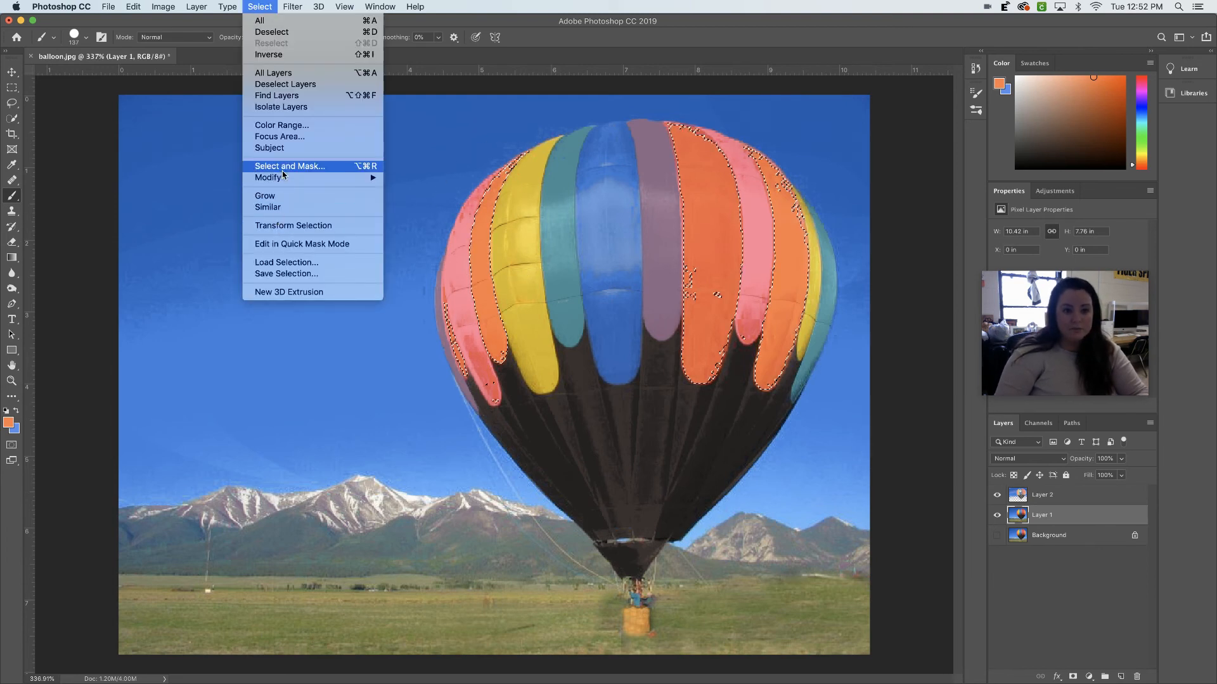
left_click(292, 128)
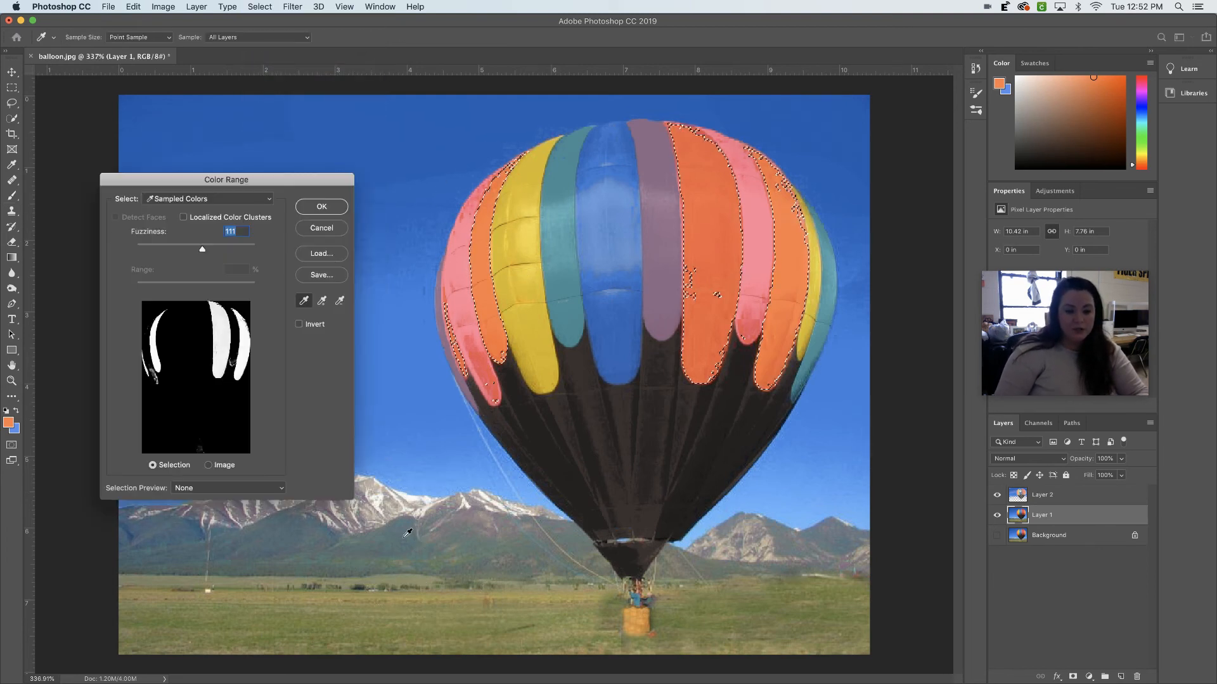
left_click(397, 614)
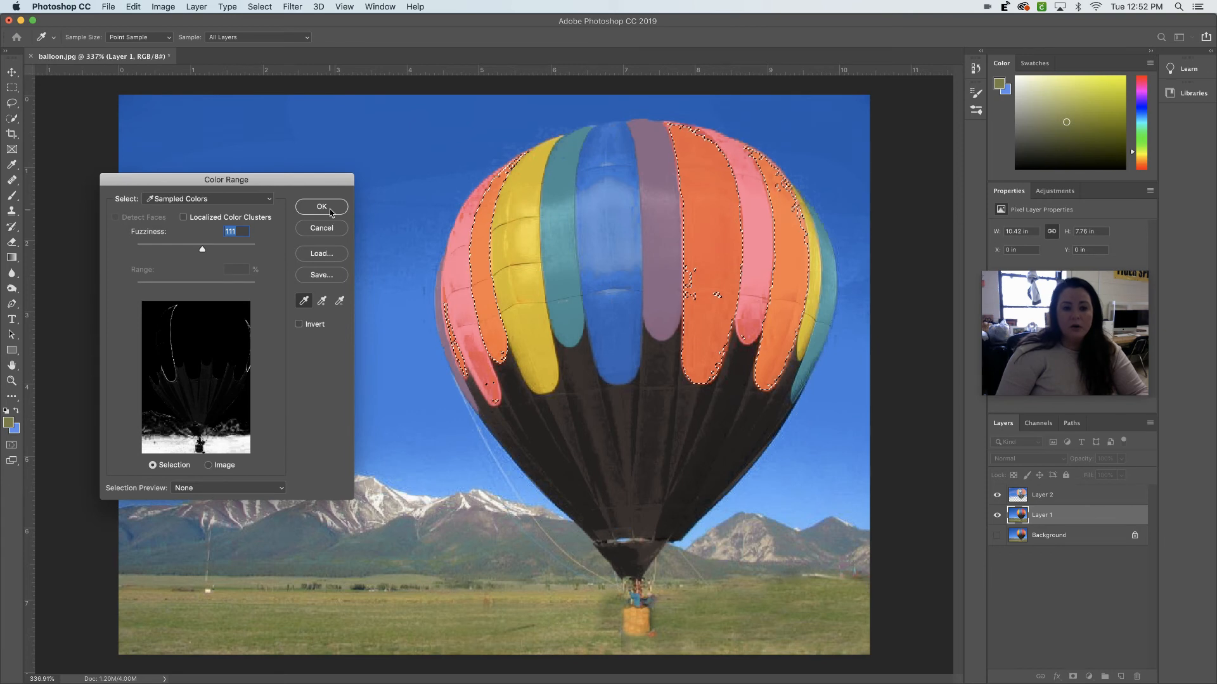
left_click(334, 208)
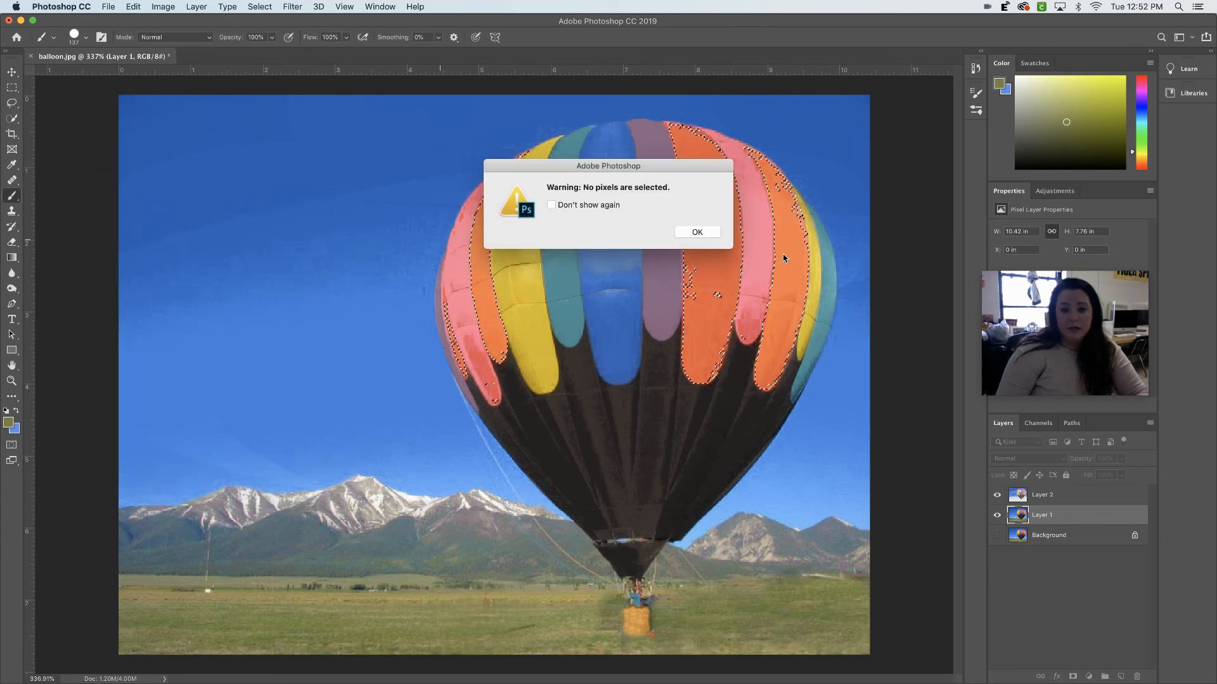
left_click(694, 231)
key("b")
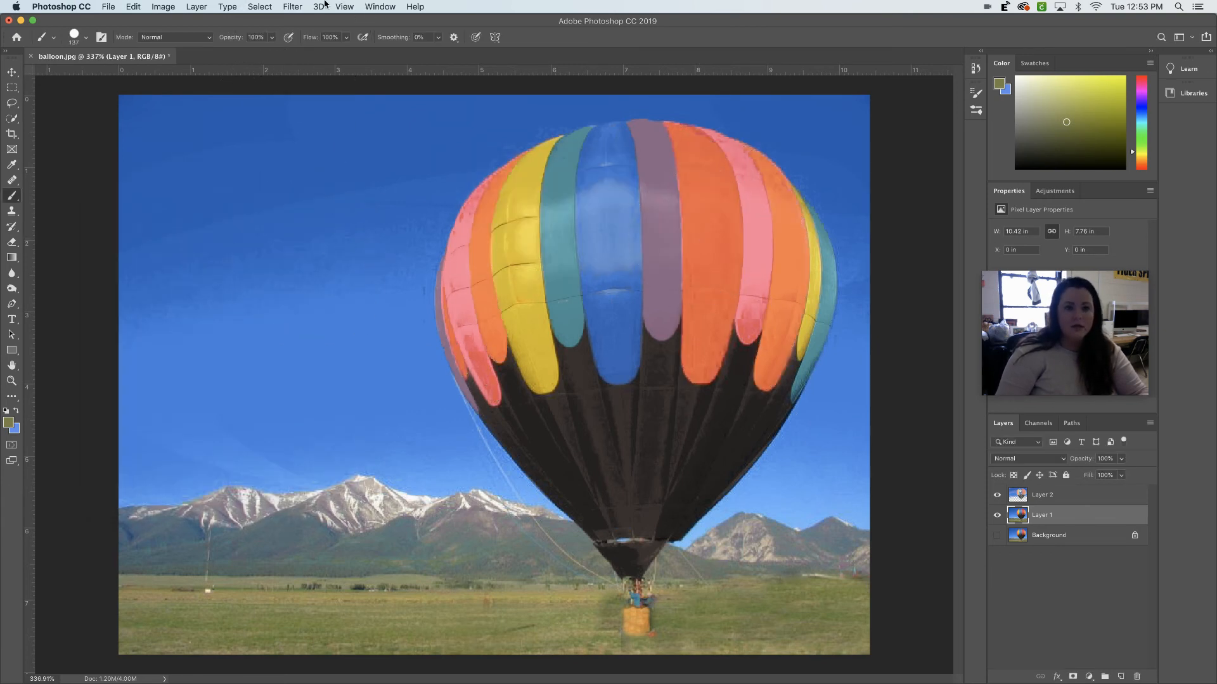
Select the green field on Layer 1 with Color Range at a fuzziness of 111
left_click(259, 7)
left_click(281, 125)
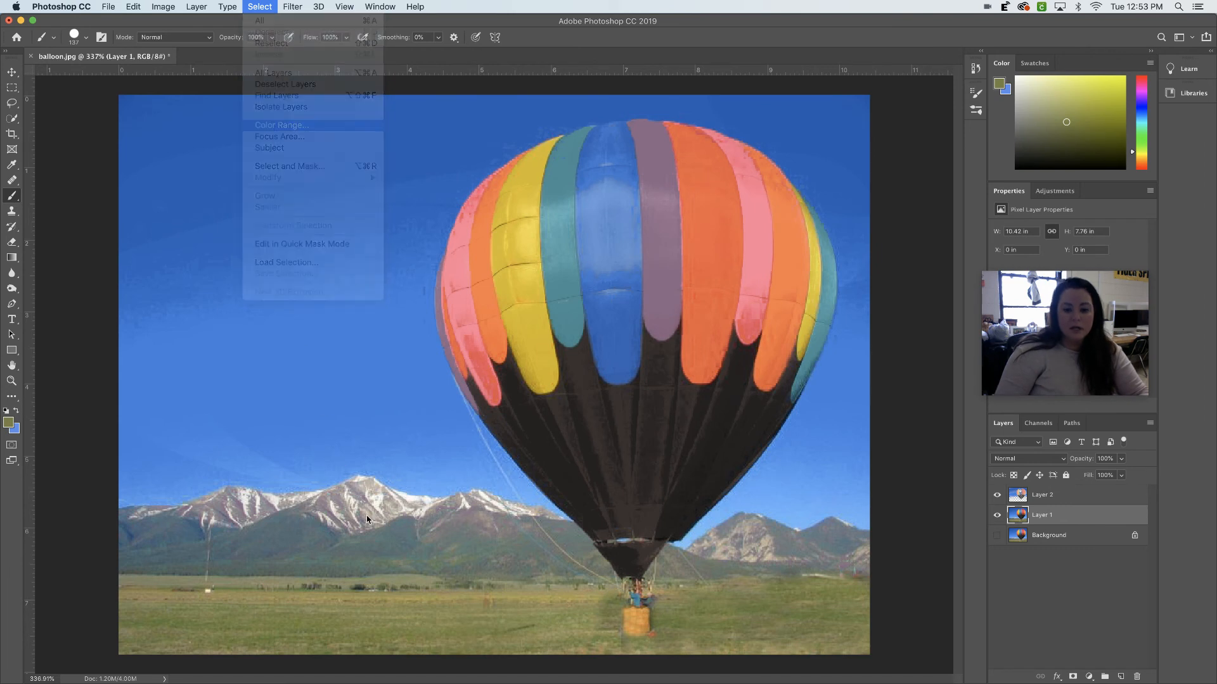
left_click(403, 606)
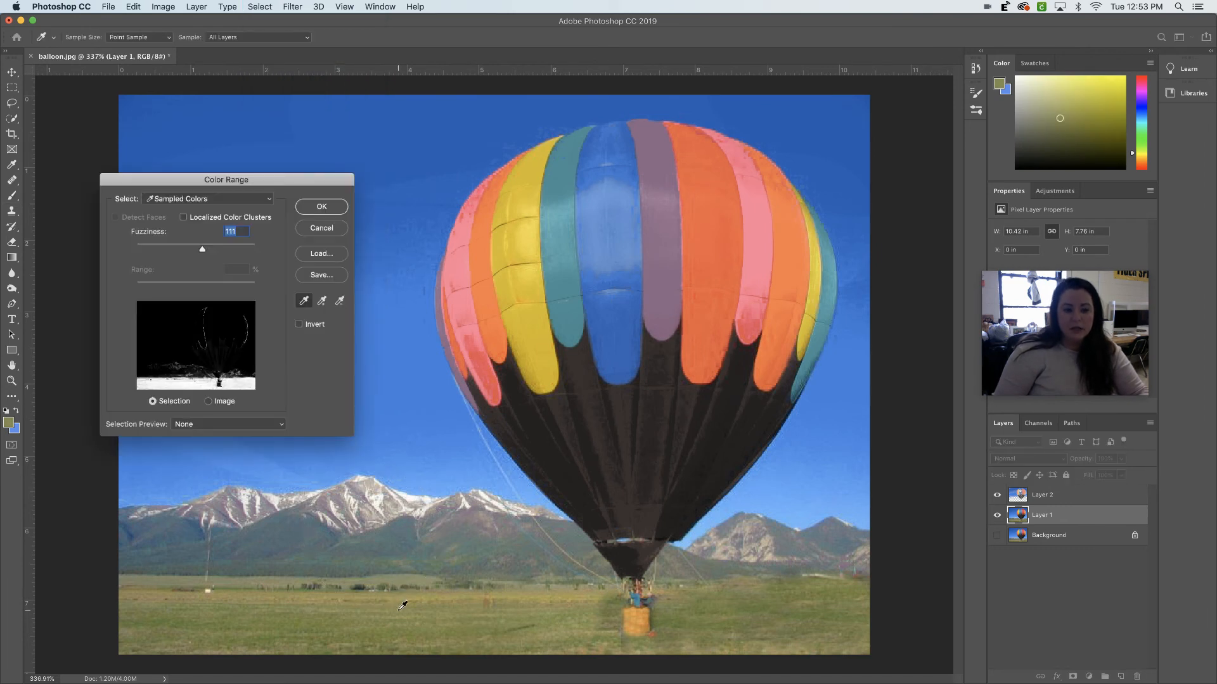
left_click(321, 207)
key("b")
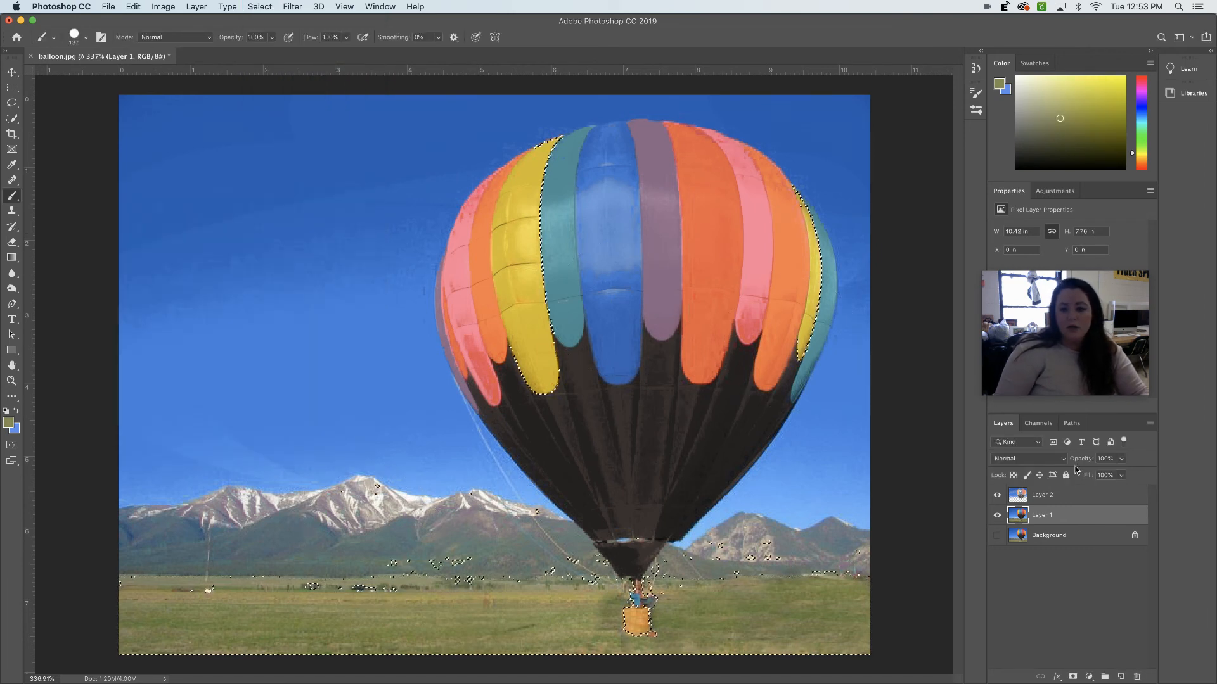
Brush the sampled olive green over the selected field on Layer 2, and check the paint by toggling Layer 1's visibility
left_click(1043, 495)
mouse_move(883, 583)
left_mouse_down()
mouse_move(495, 650)
mouse_move(123, 611)
mouse_move(108, 621)
left_mouse_up()
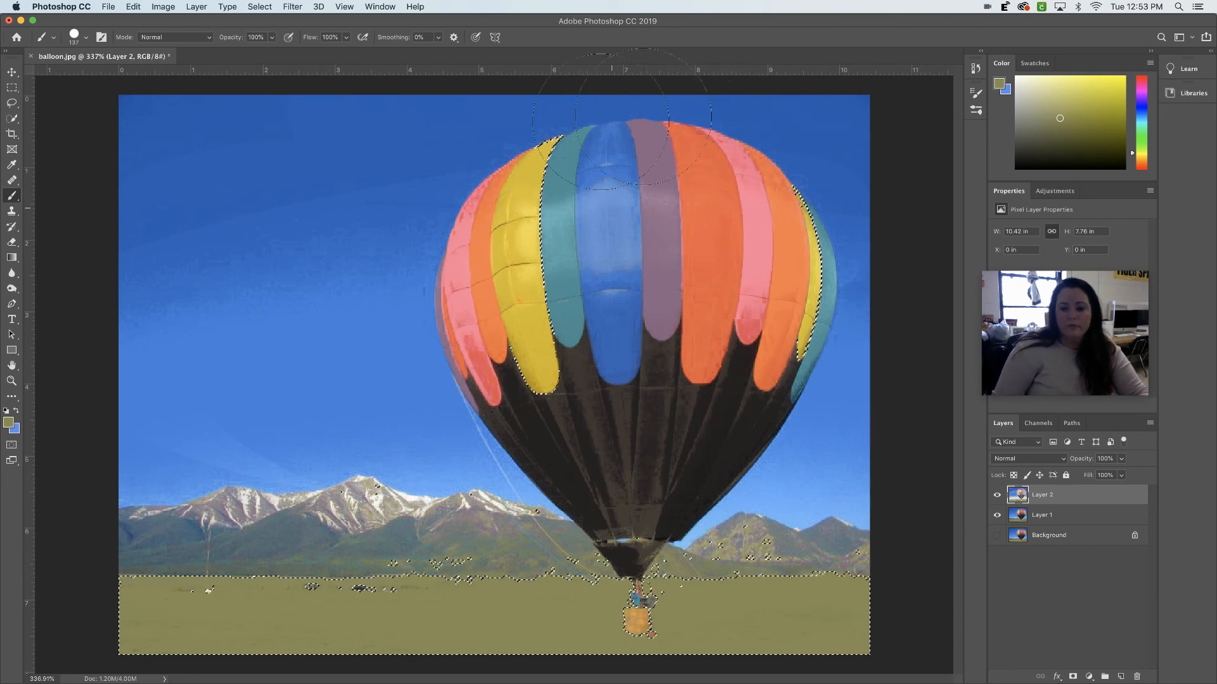
left_click(997, 515)
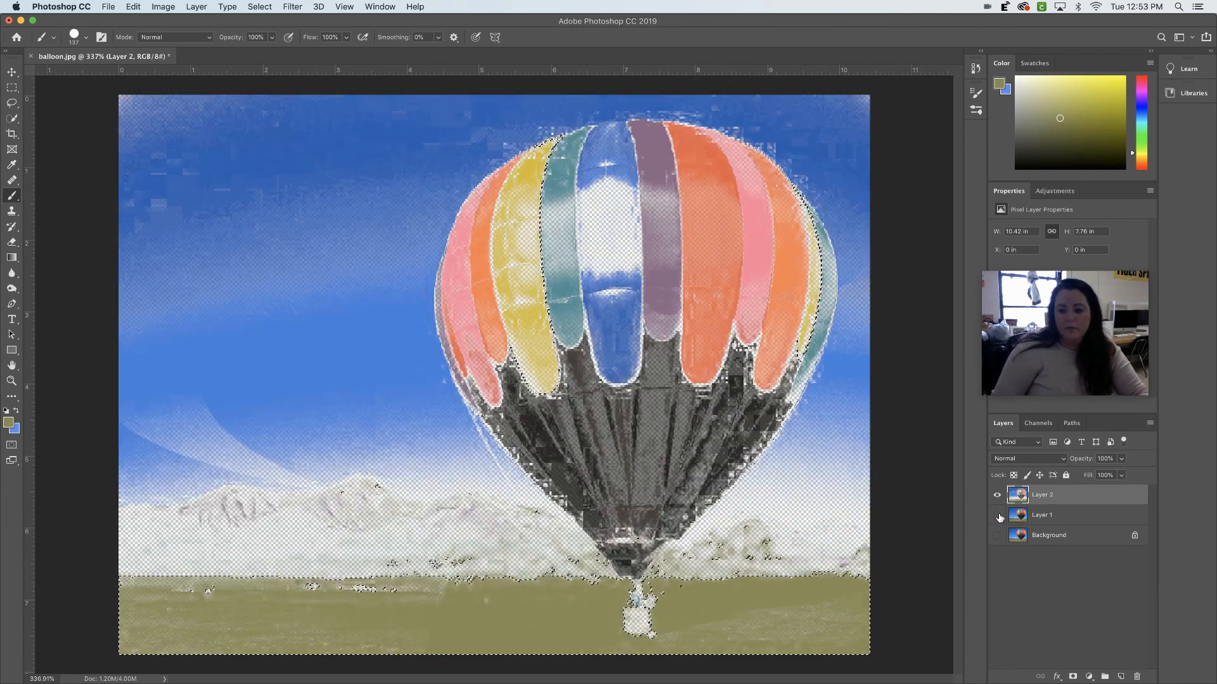
left_click(998, 516)
left_click(997, 515)
left_click(998, 516)
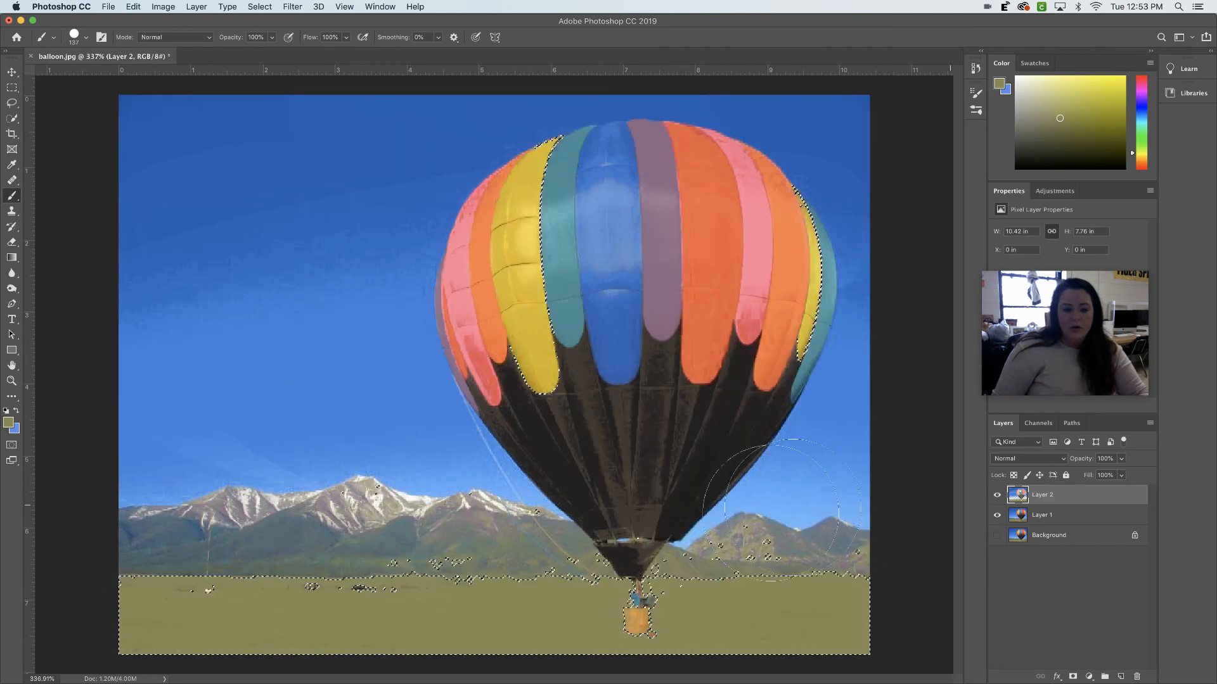
Clear the field selection and select the dark mountain color on Layer 1 with Color Range at a fuzziness of 111
left_click(1046, 518)
key("super+d")
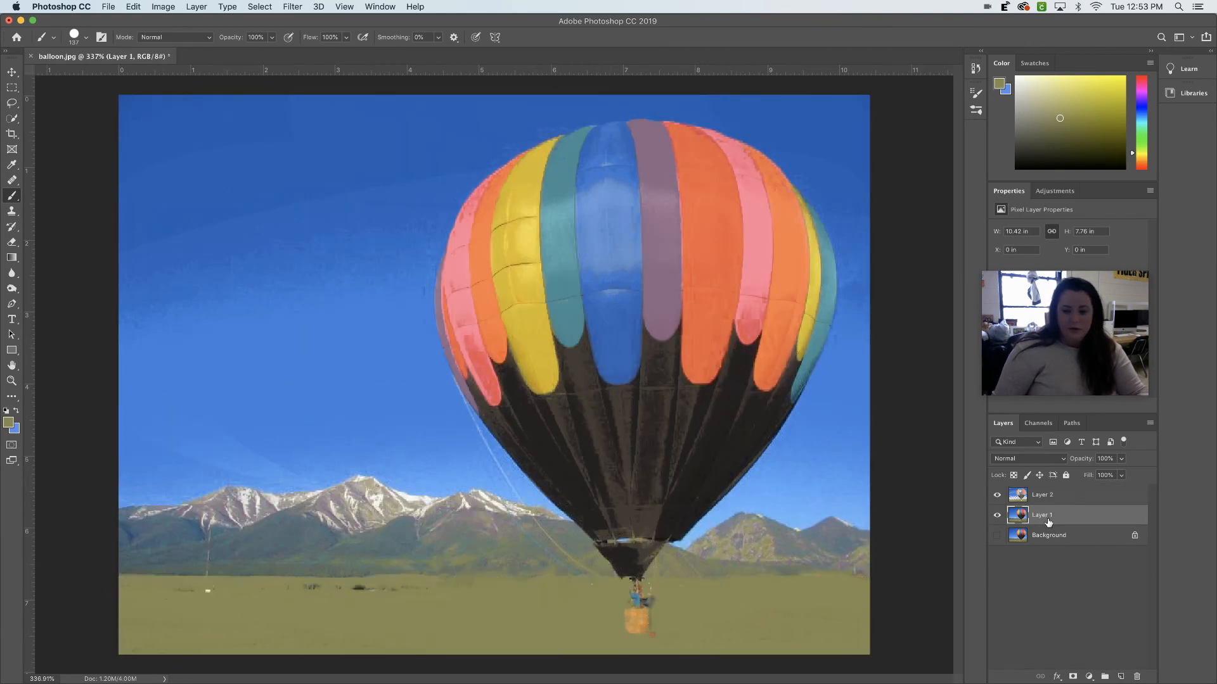
left_click(268, 6)
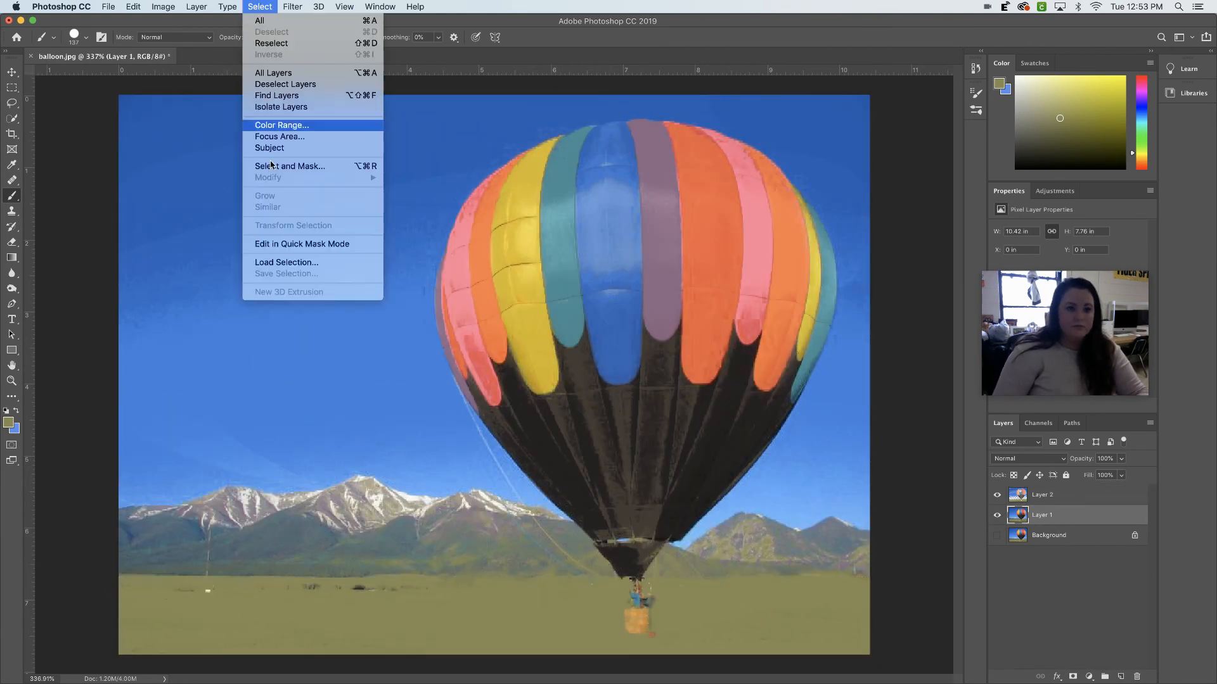
left_click(279, 126)
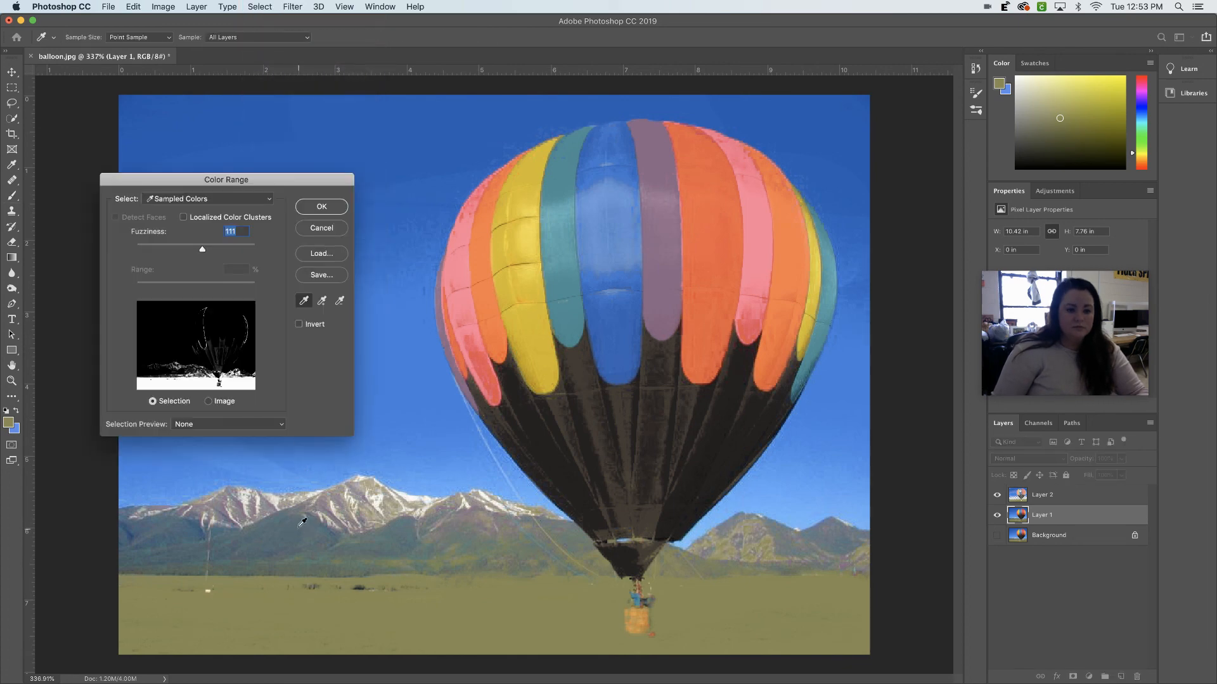
left_click(298, 526)
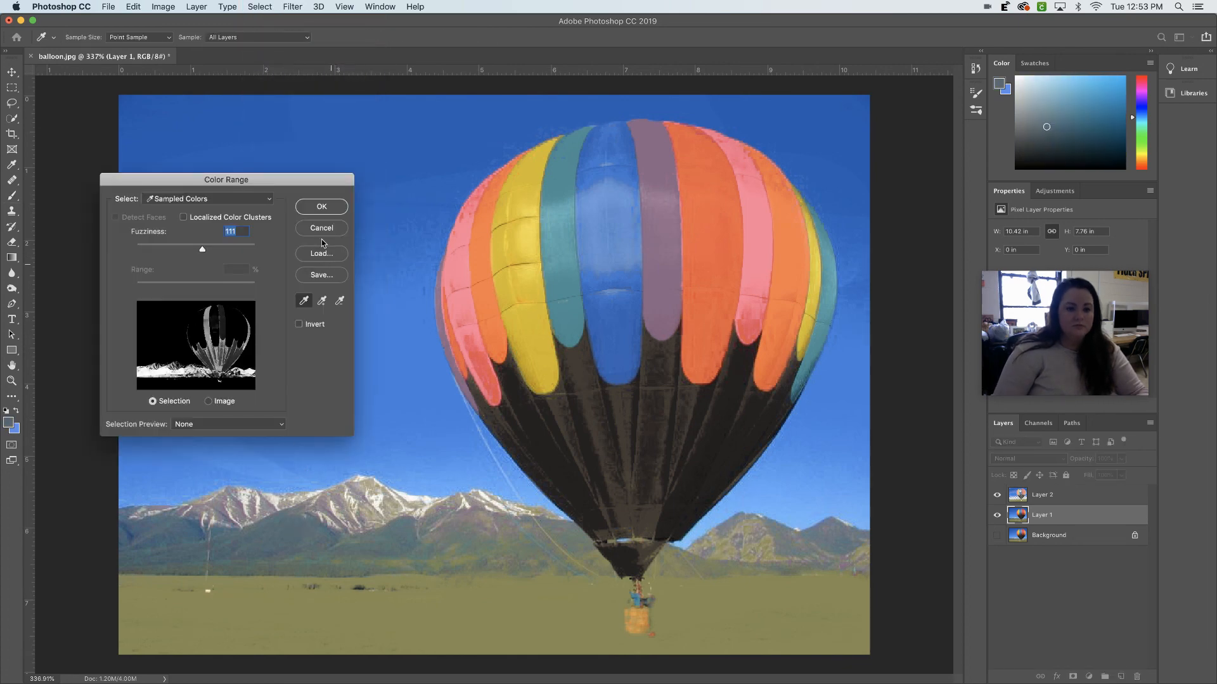
left_click(322, 207)
key("b")
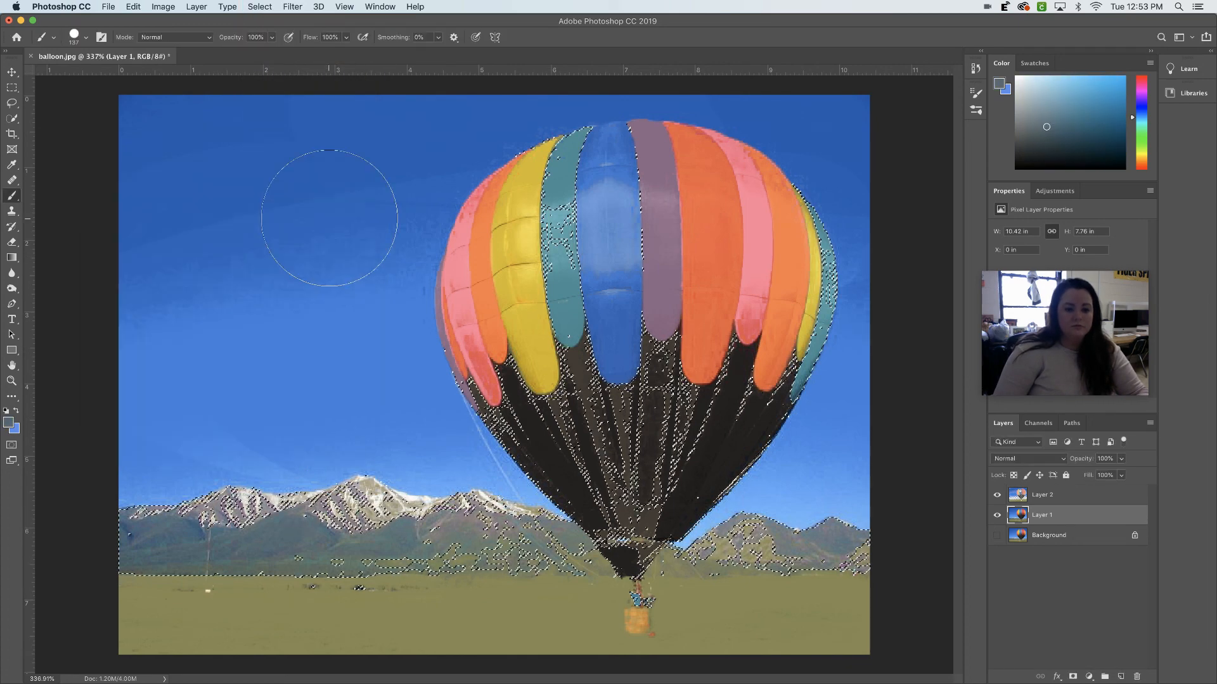
Sample the mountains' gray-blue, brush it over the selected mountain and balloon areas on Layer 2, and deselect
left_click(1063, 495)
key("i")
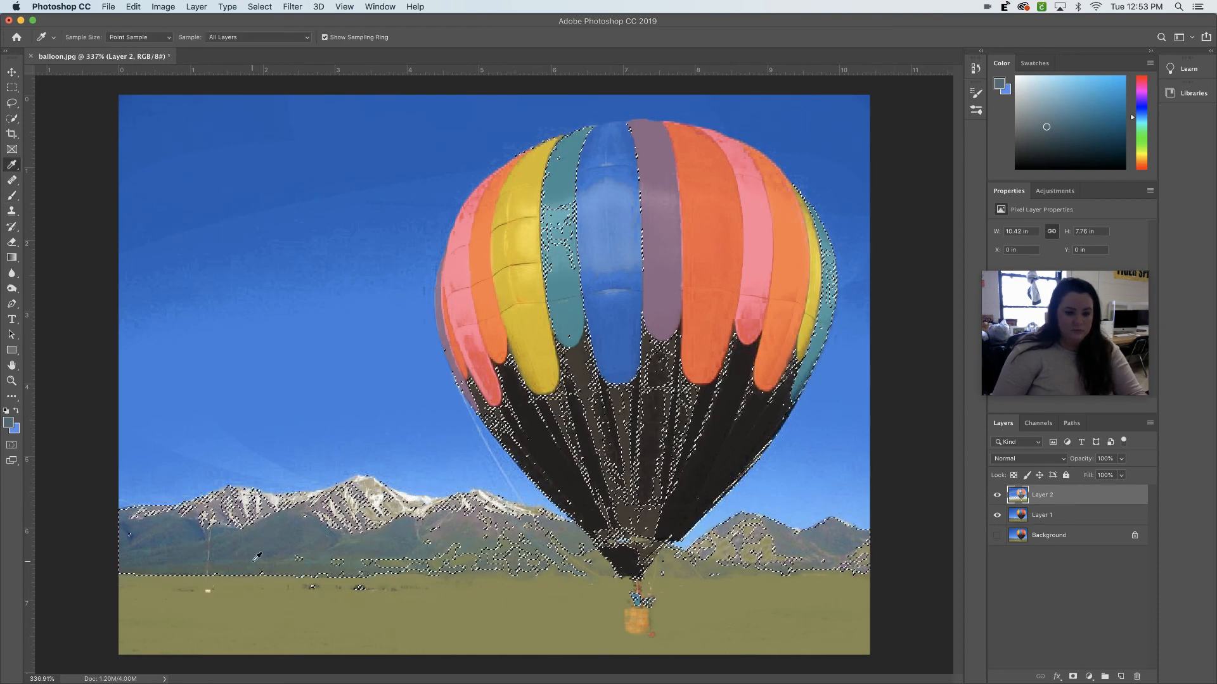
left_click(273, 540)
key("b")
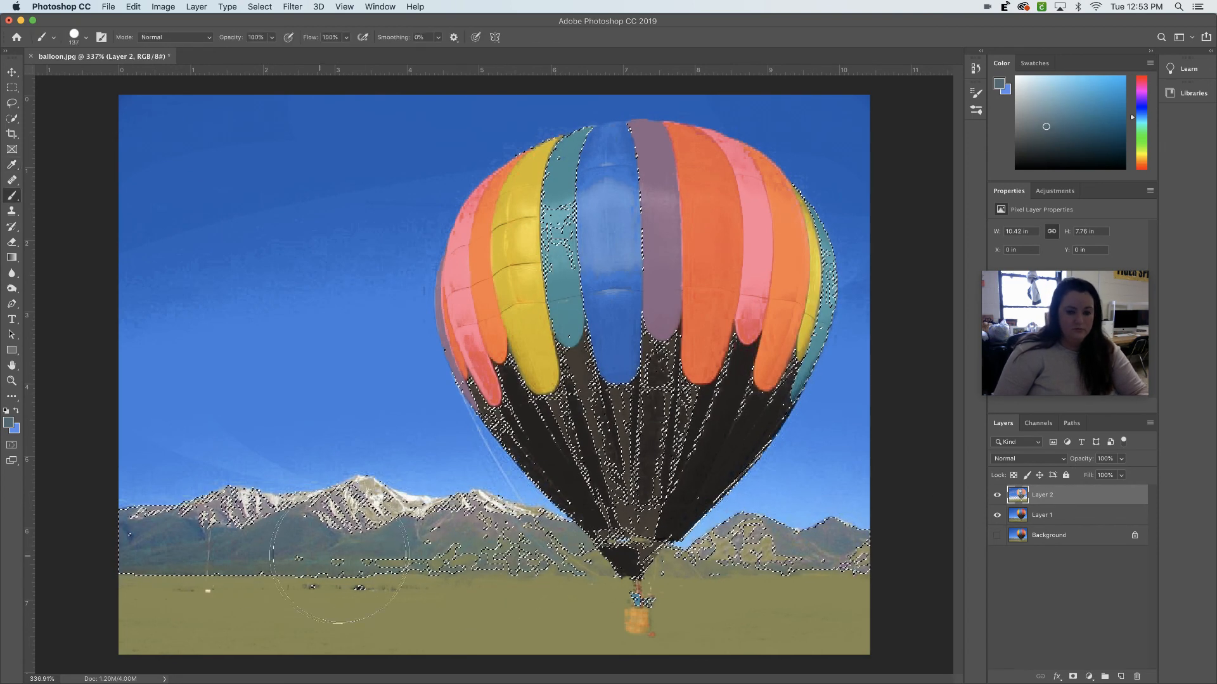
left_click_drag(268, 546, 352, 495)
mouse_move(546, 527)
left_mouse_down()
mouse_move(749, 560)
mouse_move(881, 562)
mouse_move(809, 552)
mouse_move(770, 518)
mouse_move(687, 361)
mouse_move(674, 228)
mouse_move(448, 80)
left_mouse_up()
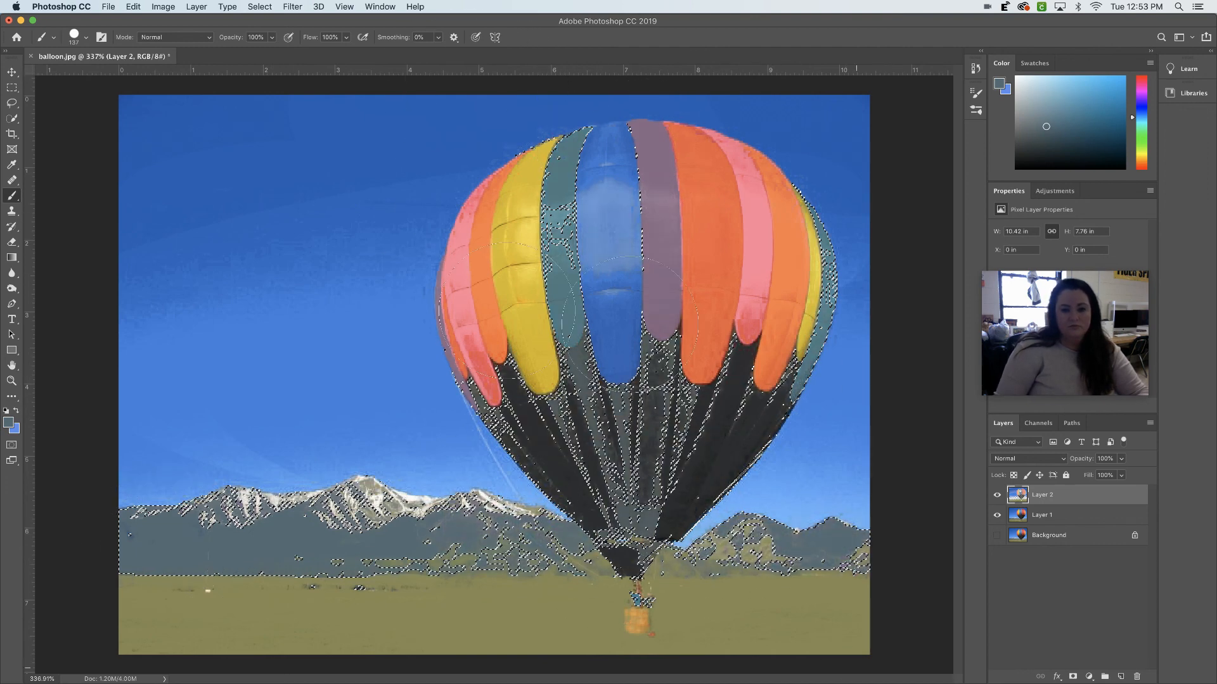
key("super+d")
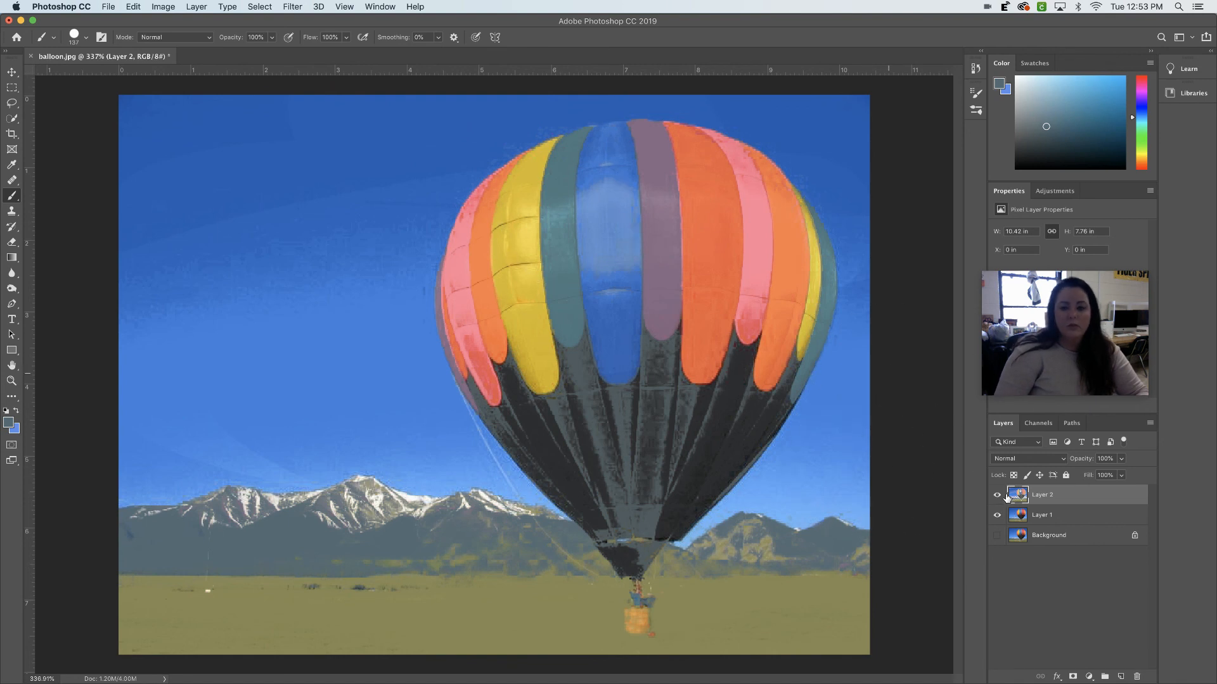
Select the light blue of the balloon's center stripe and sky on Layer 1 with Color Range at a fuzziness of 111
left_click(1057, 515)
left_click(259, 9)
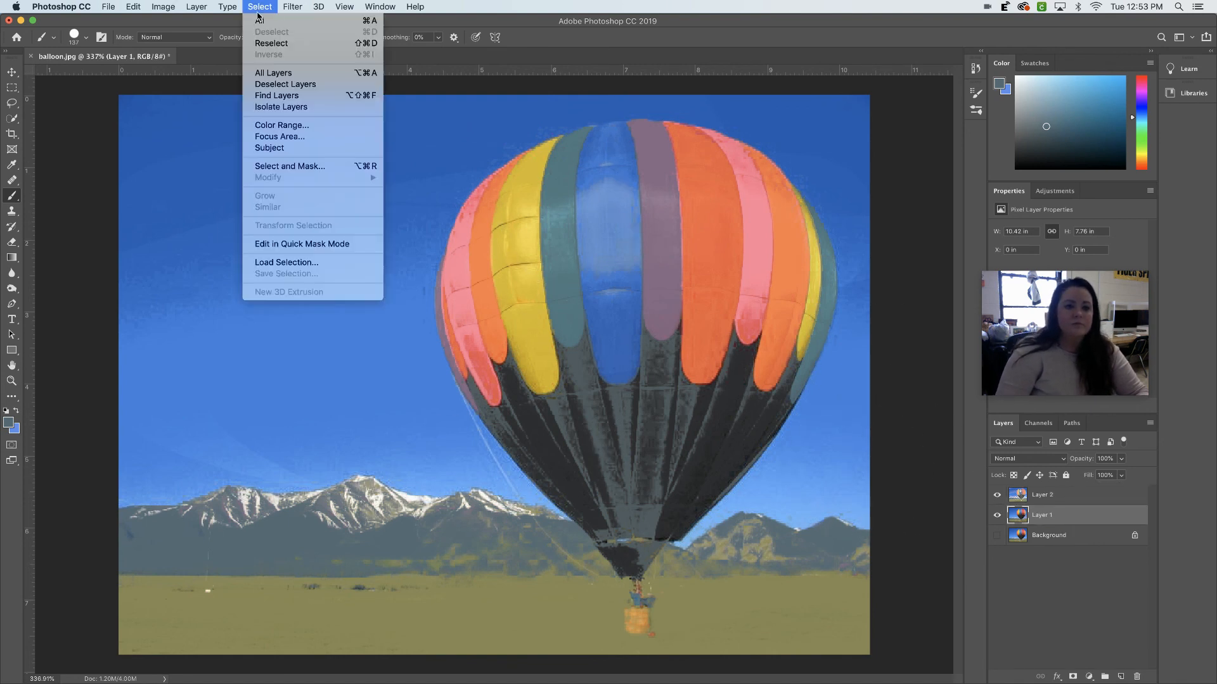
left_click(281, 125)
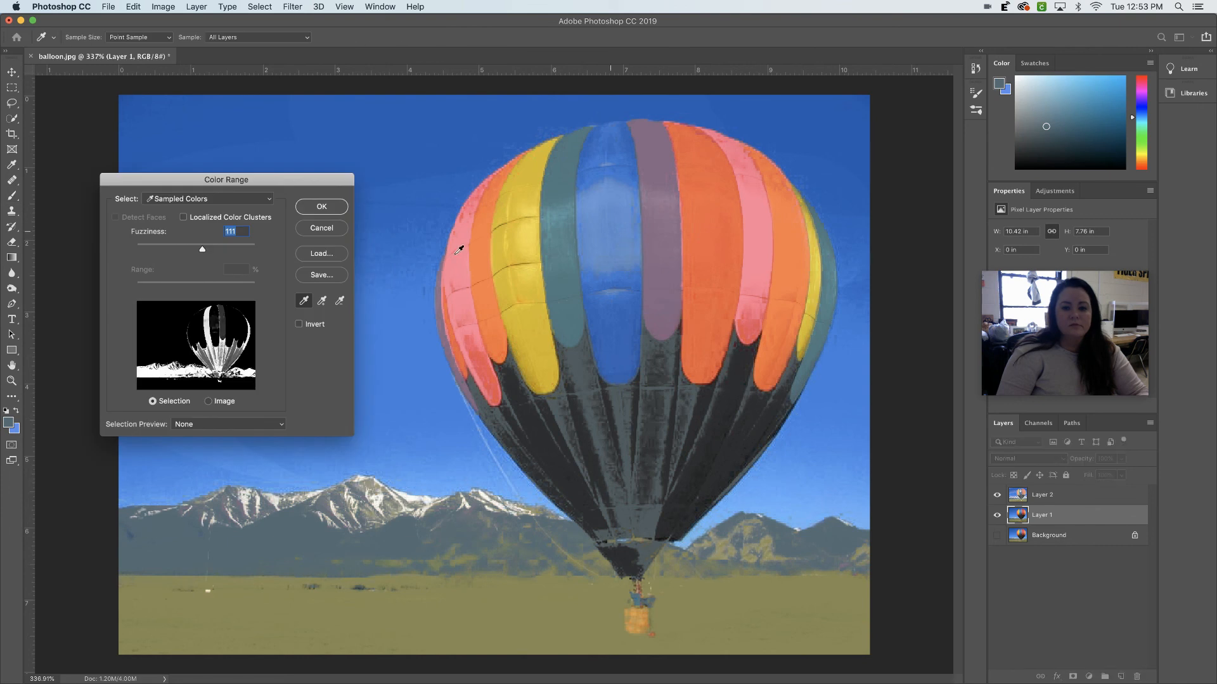
left_click(621, 226)
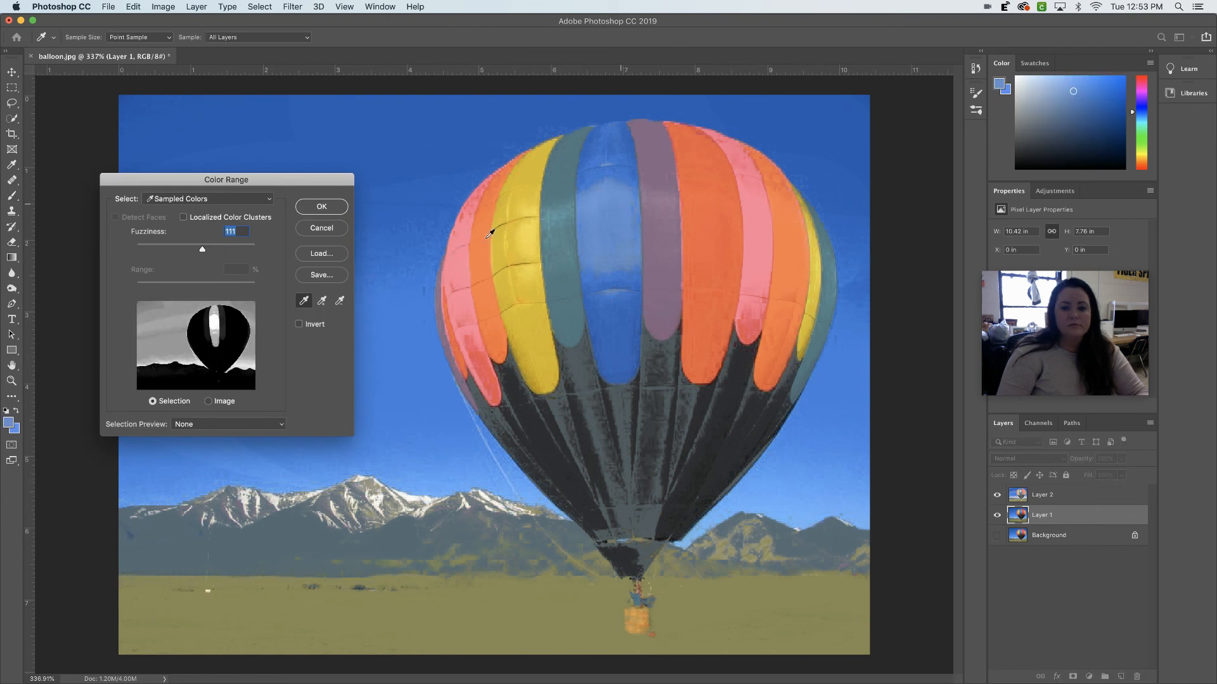
left_click(315, 208)
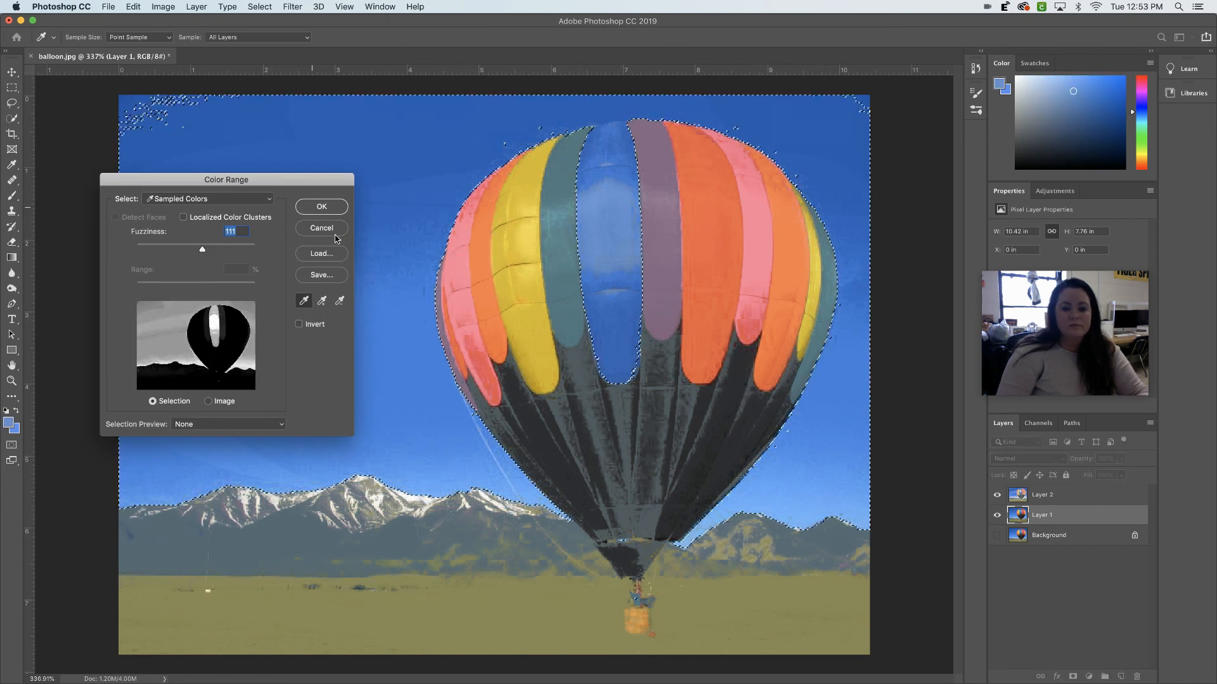
Brush the sampled light blue over the selected sky and center balloon stripe on Layer 2, and deselect
left_click(1069, 498)
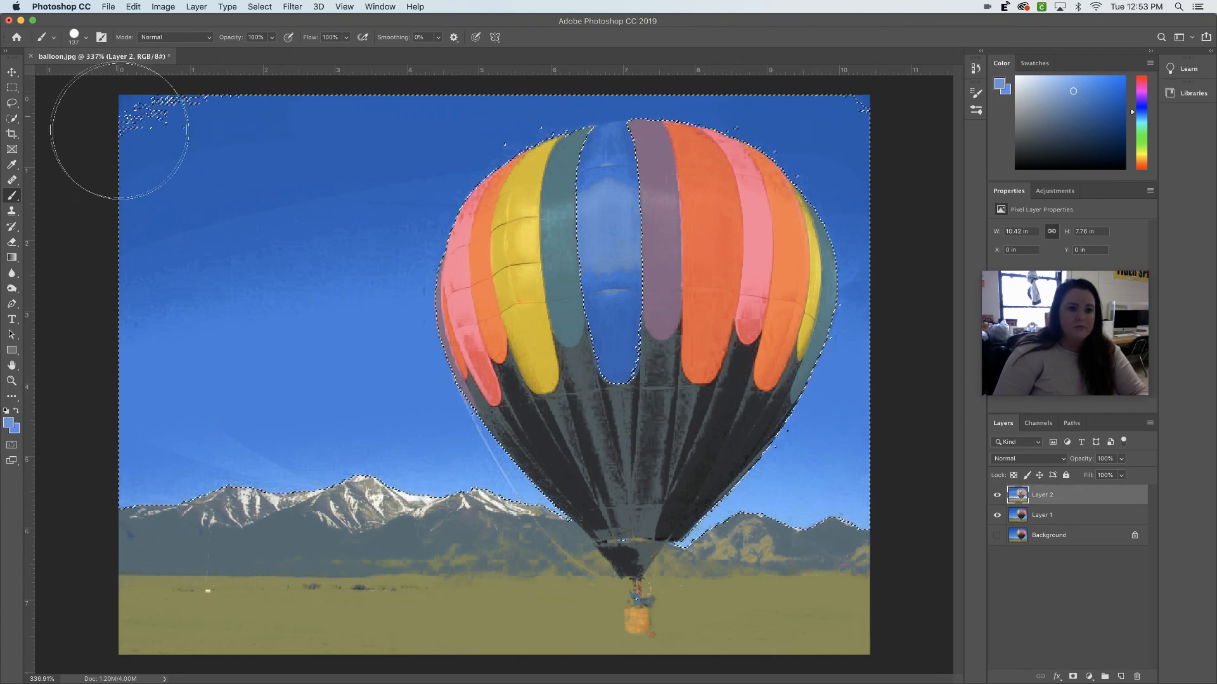
mouse_move(119, 144)
left_mouse_down()
mouse_move(217, 121)
mouse_move(713, 131)
mouse_move(561, 255)
mouse_move(910, 503)
mouse_move(95, 533)
mouse_move(210, 444)
mouse_move(241, 233)
mouse_move(142, 231)
left_mouse_up()
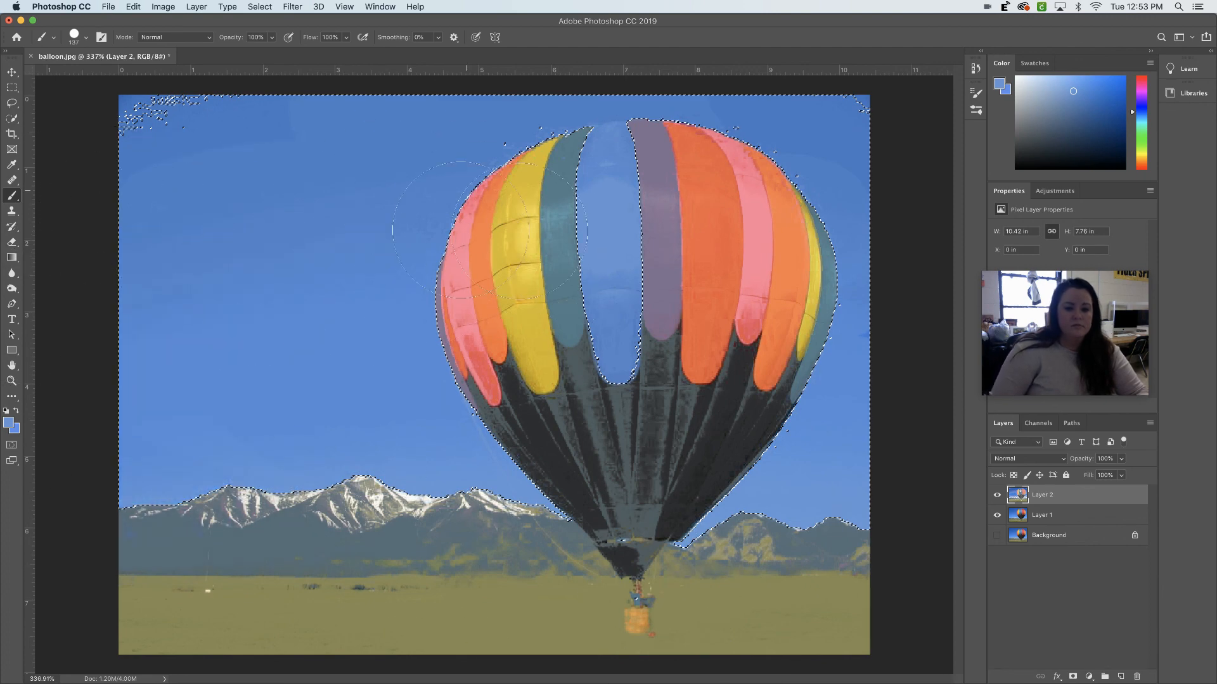
key("ctrl+d")
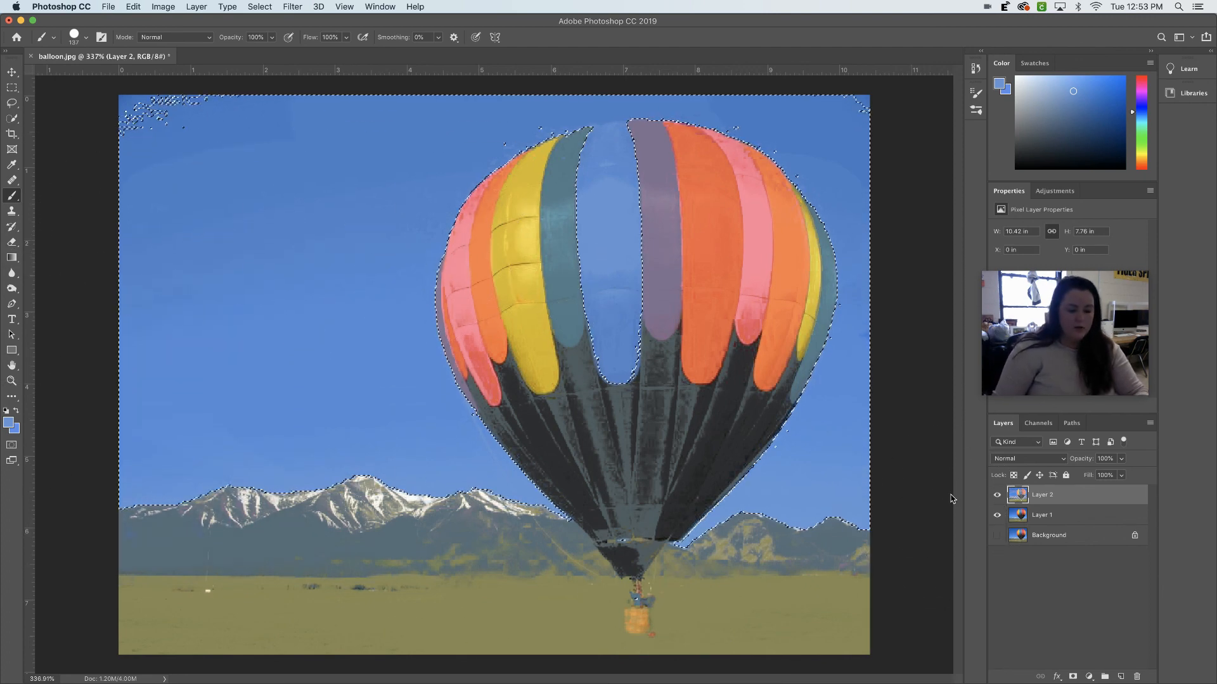
Hide Layer 1 and toggle Layer 2's visibility to examine the painted result on its own
left_click(1003, 518)
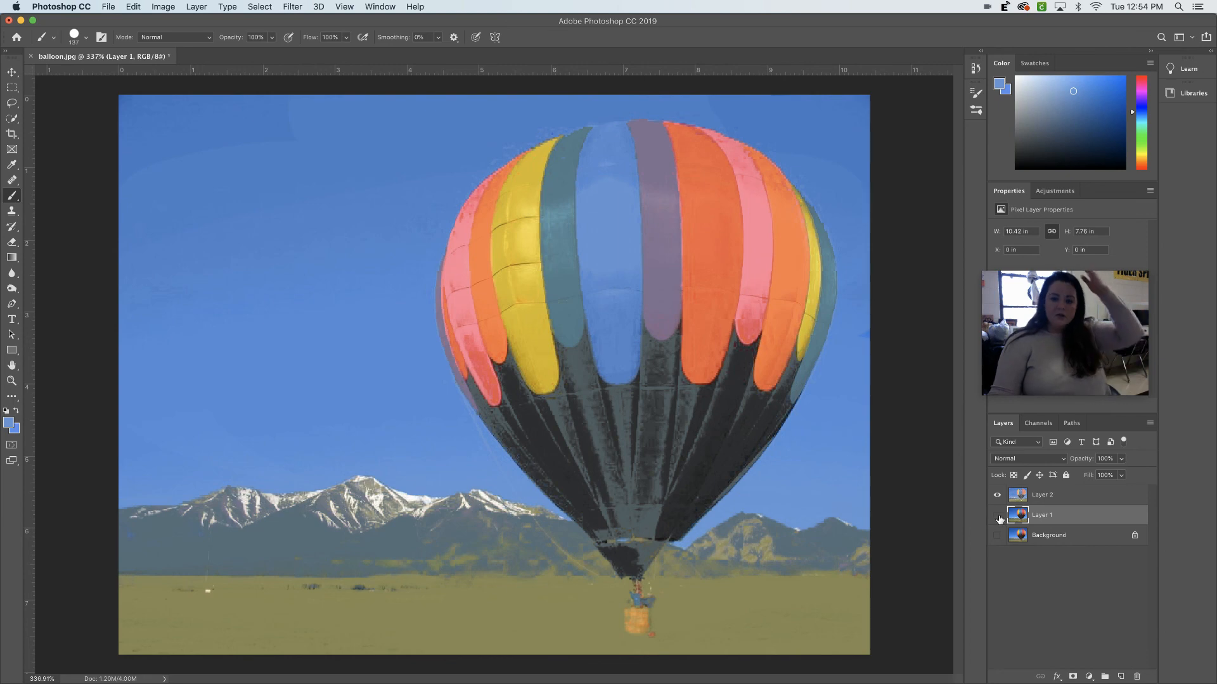
left_click(999, 518)
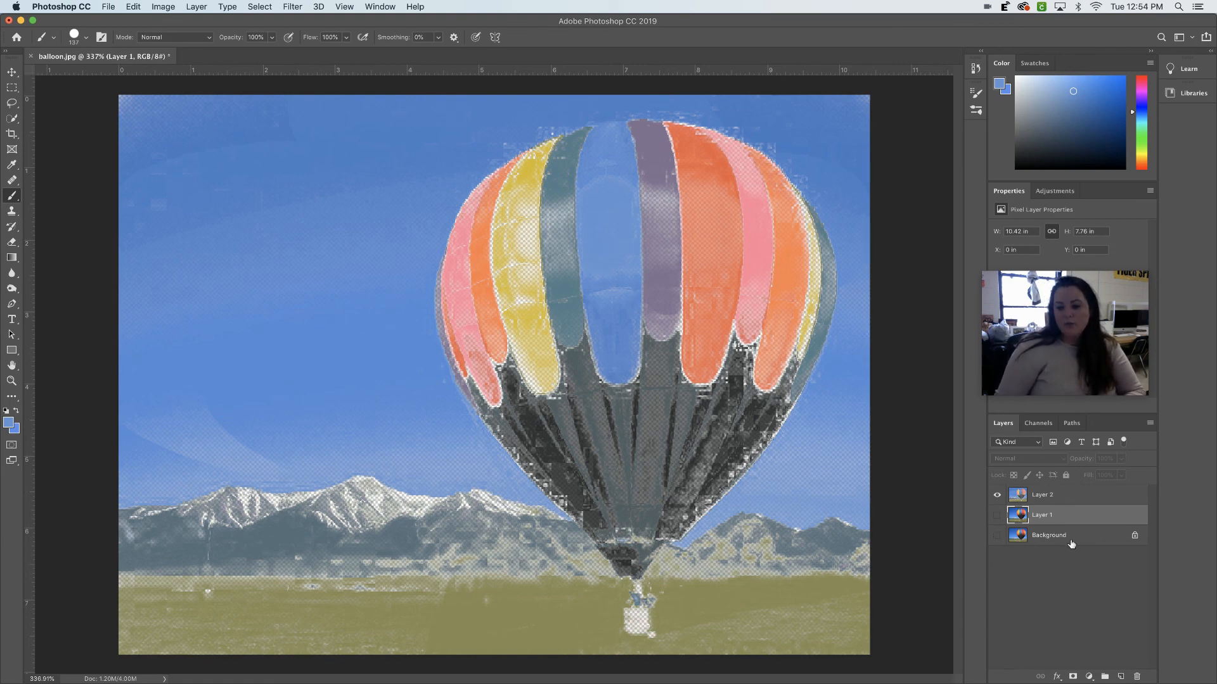
left_click(996, 497)
left_click(996, 496)
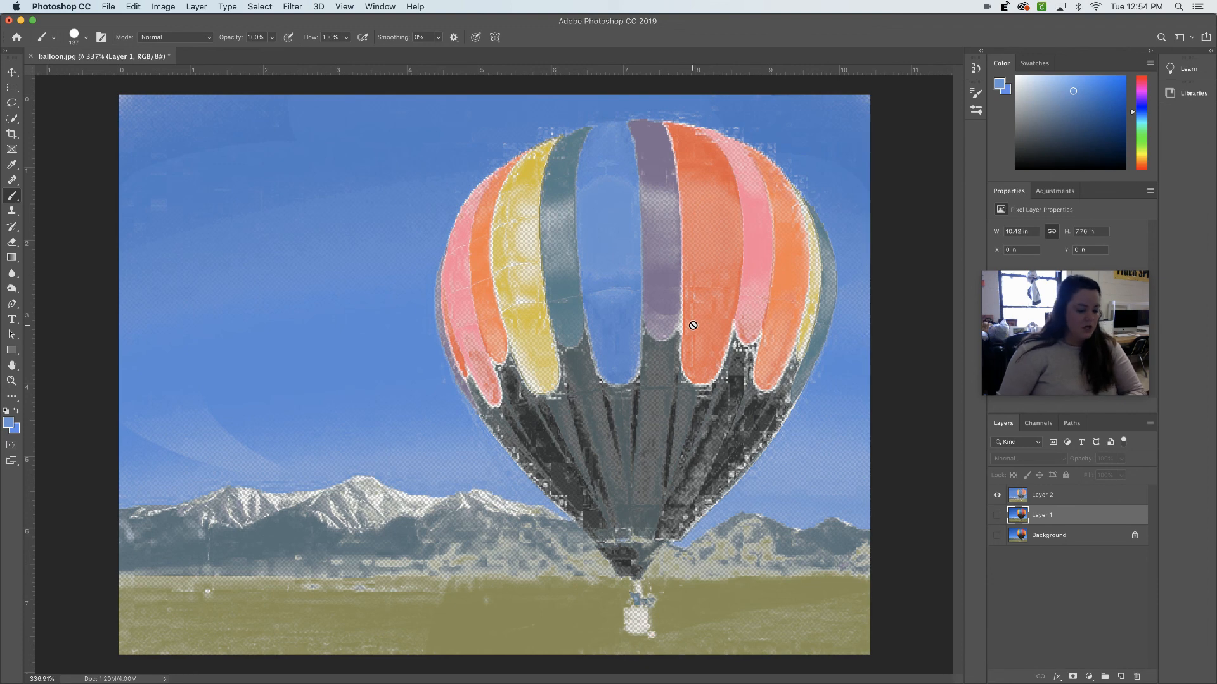
mouse_move(729, 677)
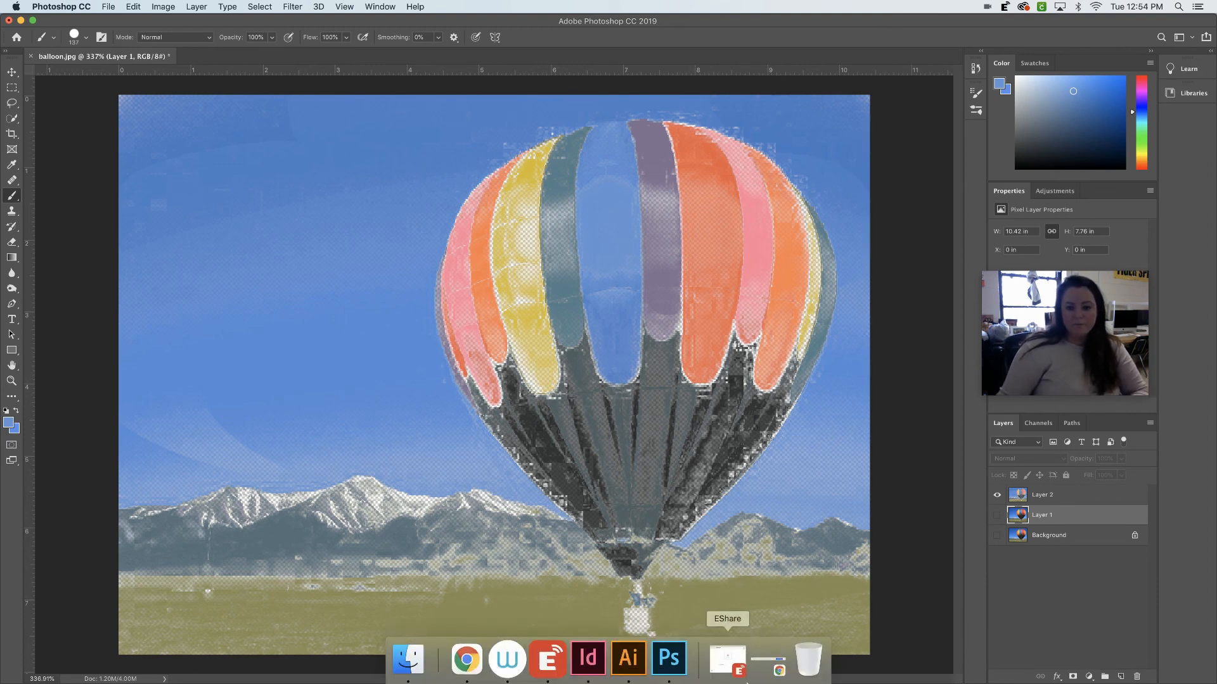
left_click(459, 671)
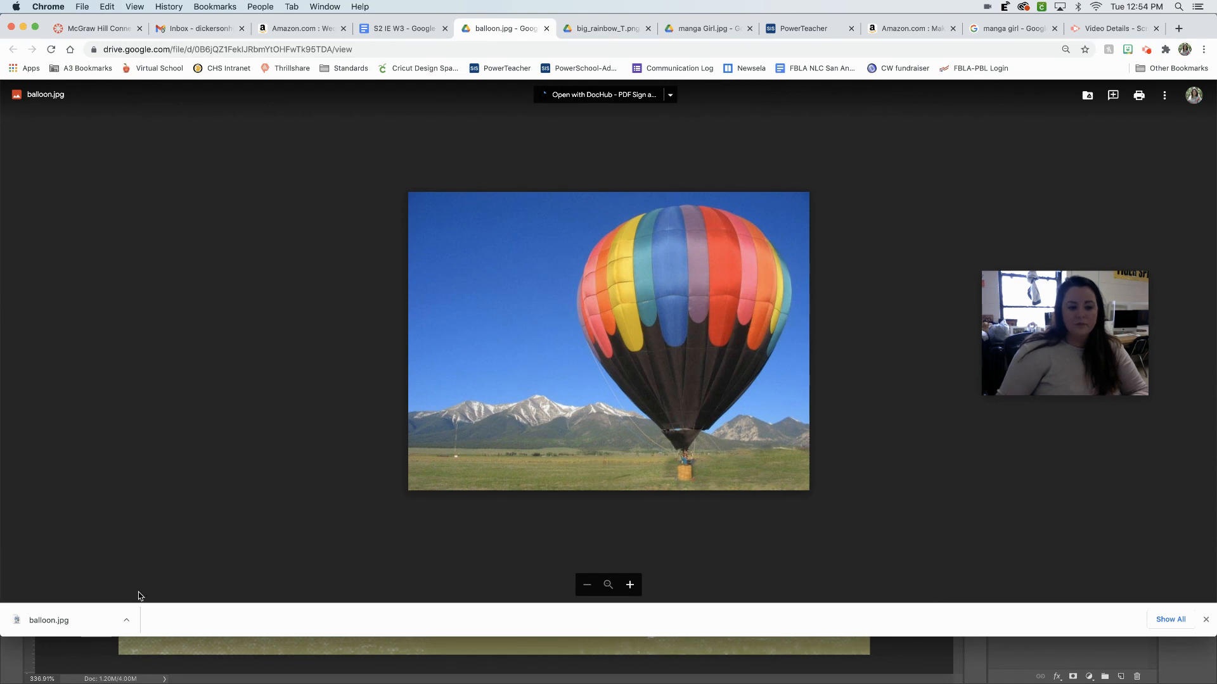
left_click(1117, 29)
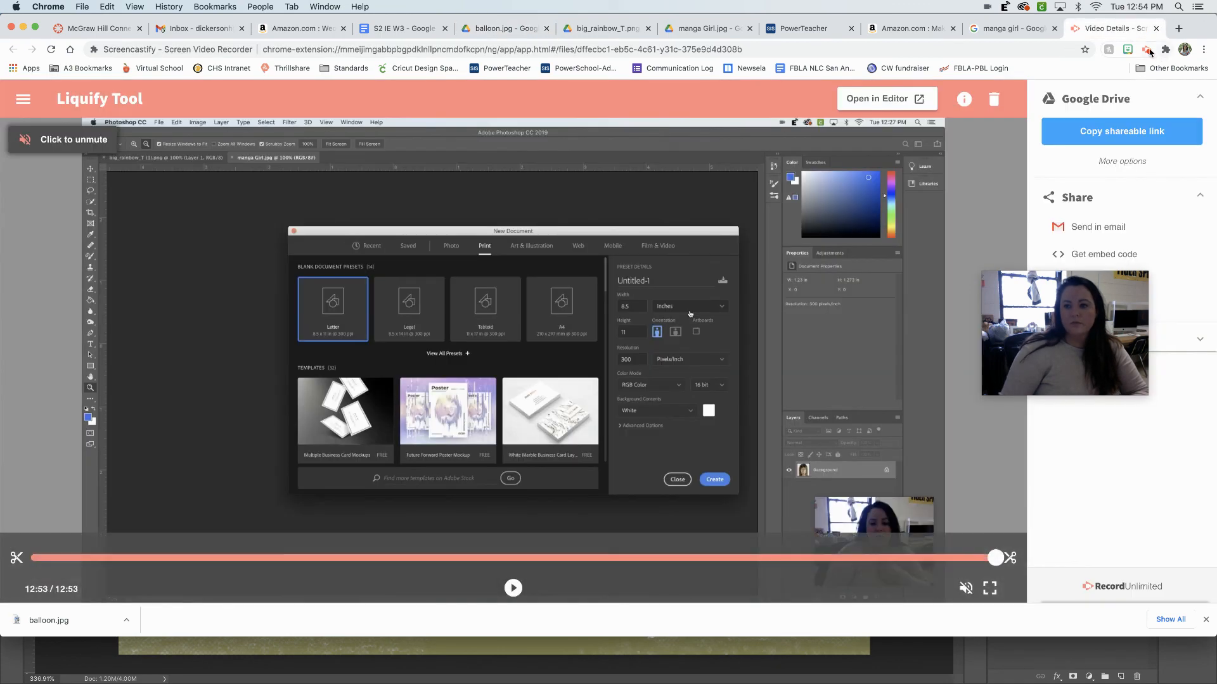